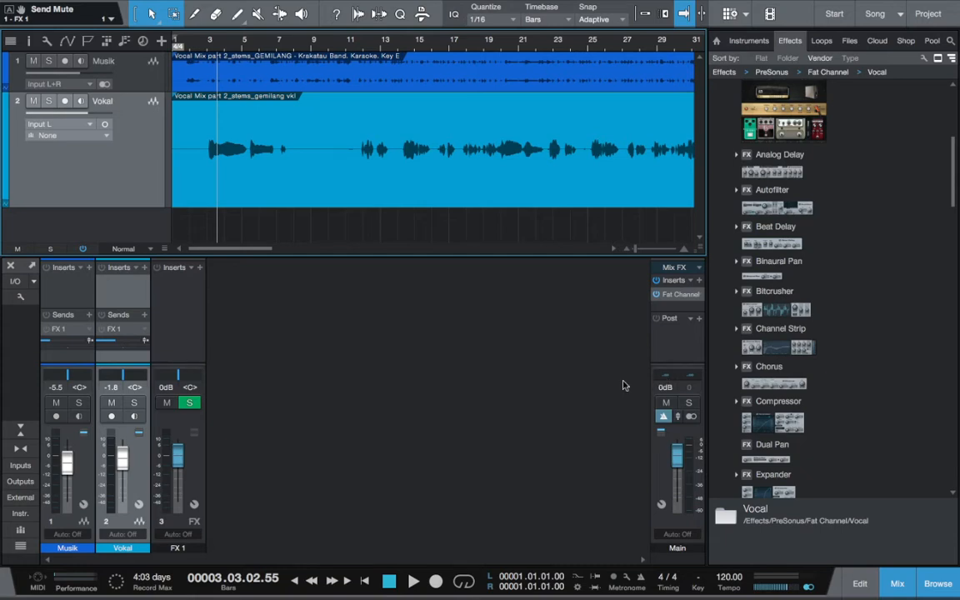
Step: Enlarge the arrangement area by narrowing the effects browser, and zoom the timeline out to show roughly the first 55 bars
mouse_move(157, 256)
left_mouse_down()
mouse_move(157, 264)
mouse_move(156, 252)
left_mouse_up()
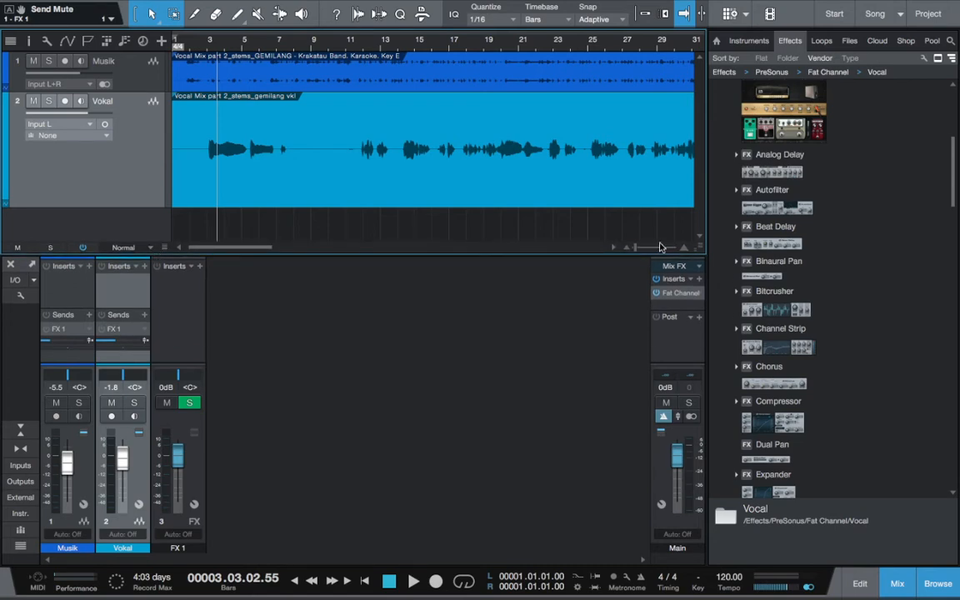
left_click_drag(707, 241, 769, 241)
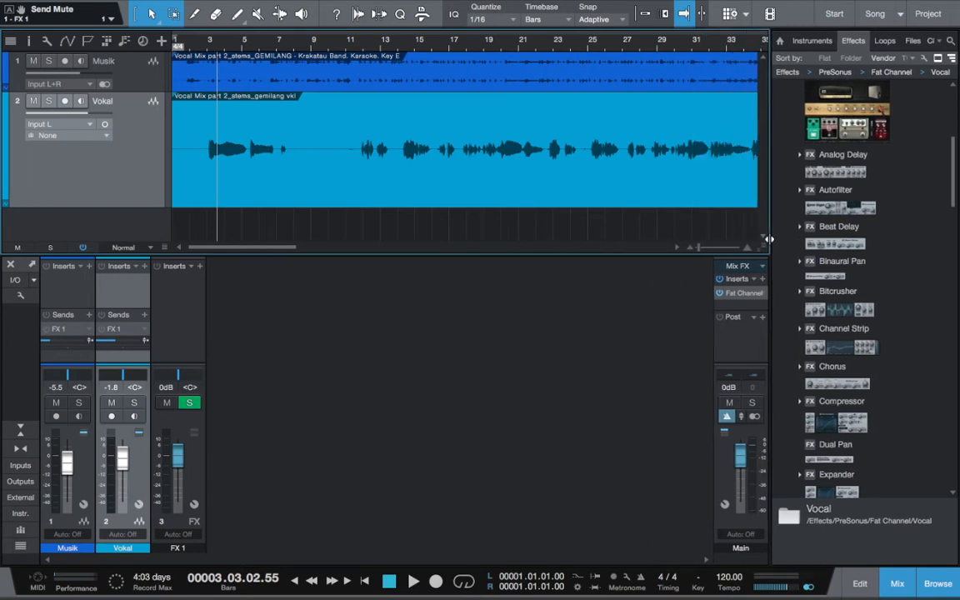
left_click(691, 248)
left_click(691, 248)
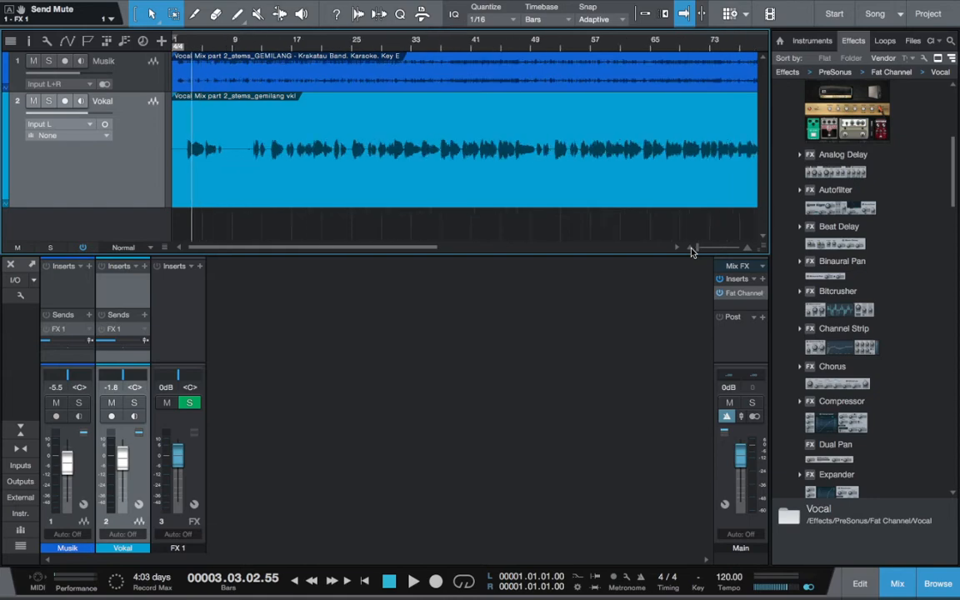
left_click(748, 249)
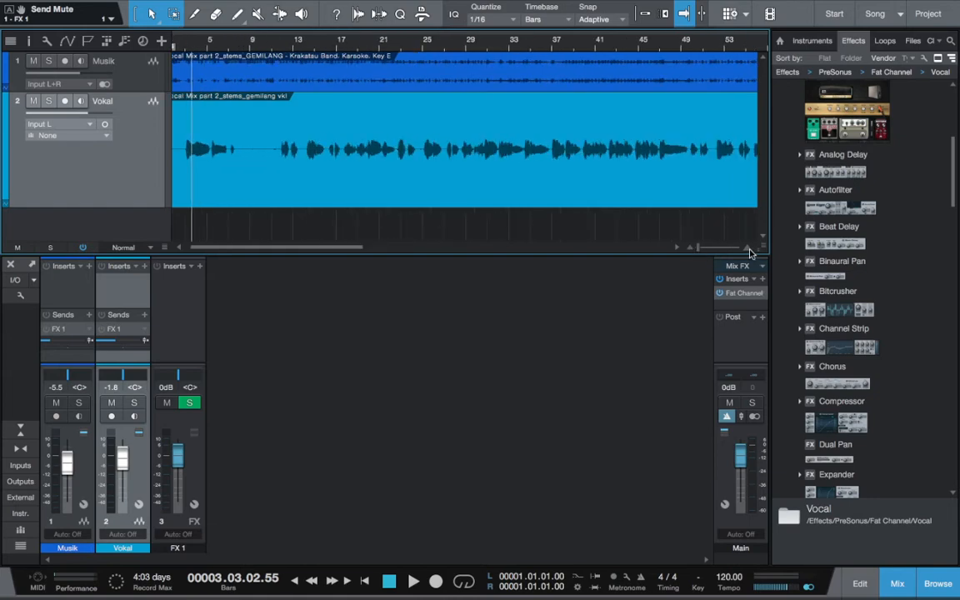
left_click_drag(241, 248, 219, 249)
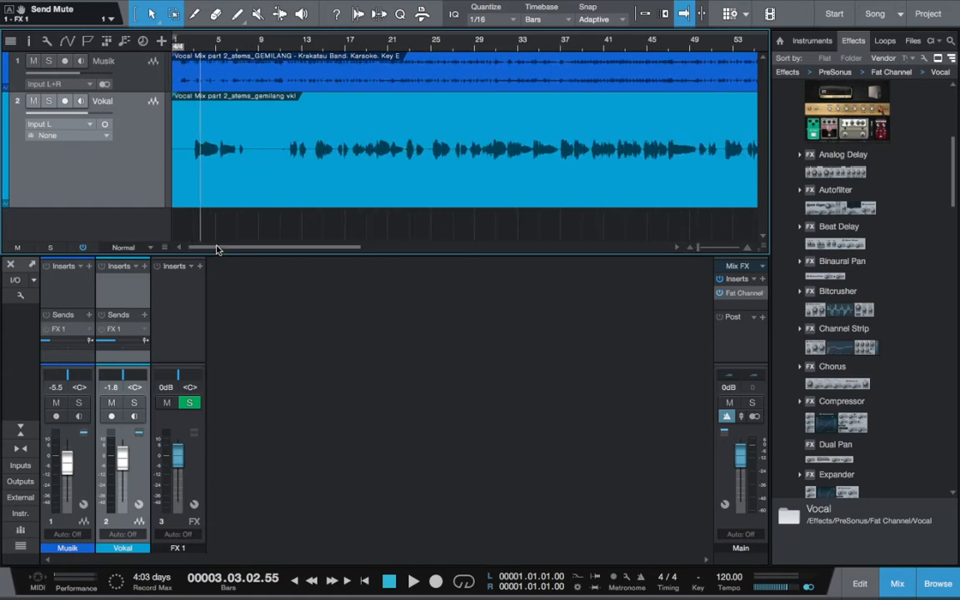
Step: Place the playback cursor in bar 11, just before the second group of vocal phrases
left_click(190, 45)
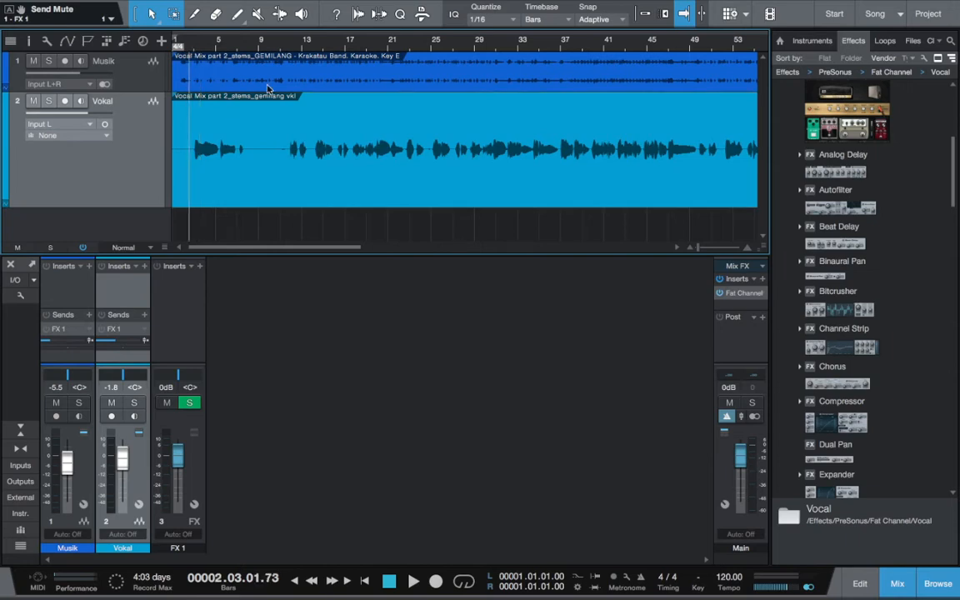
left_click(290, 46)
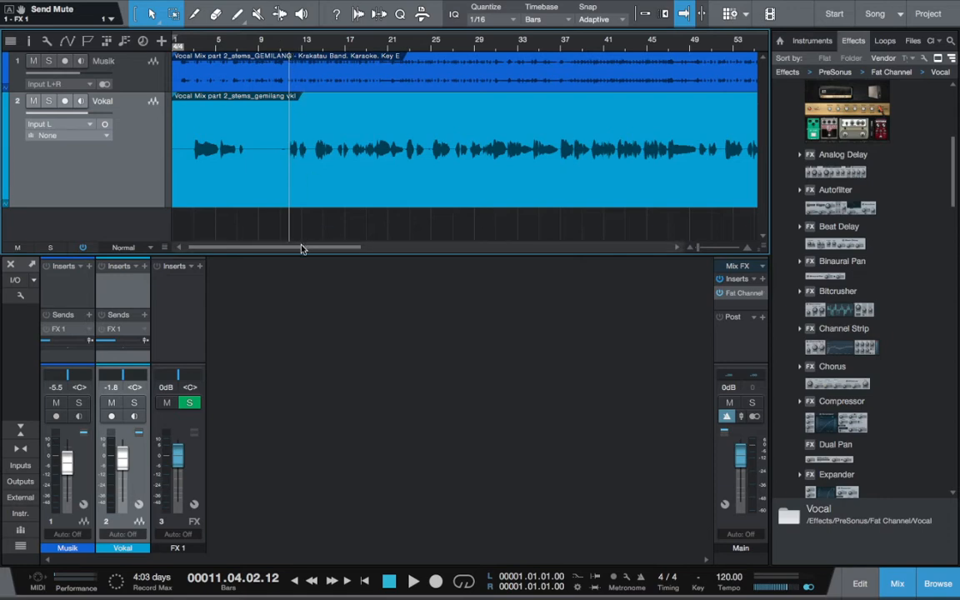
scroll(248, 251, "right", 2)
scroll(248, 252, "left", 2)
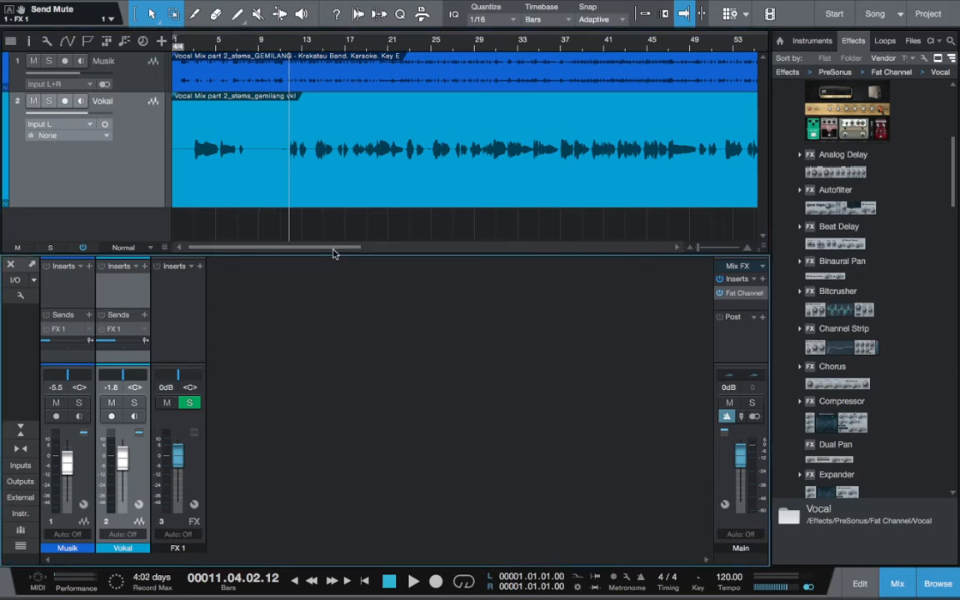
Step: Make the Musik track slightly taller in the arrangement and select the Vokal track again
left_click(151, 88)
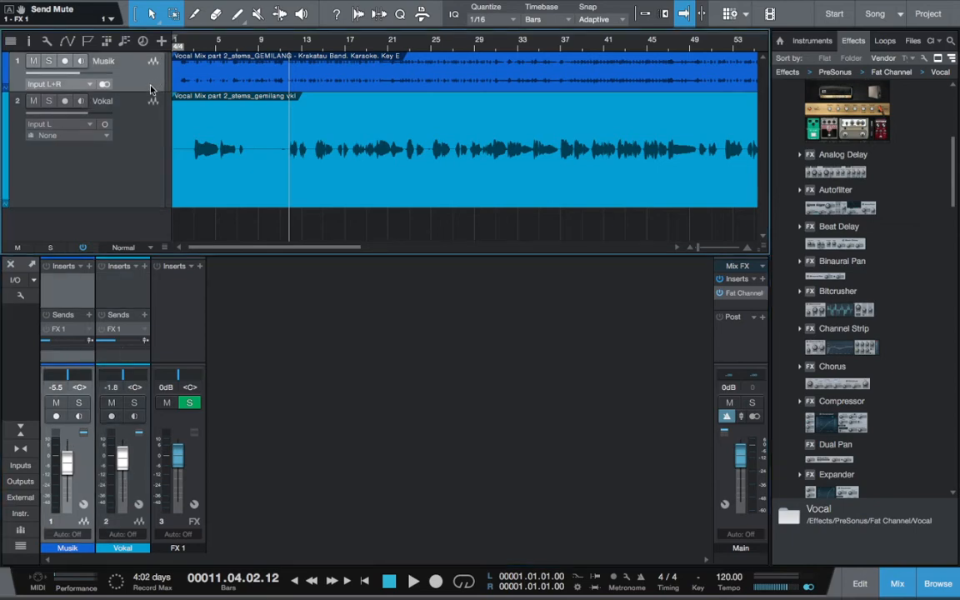
left_click_drag(149, 95, 151, 104)
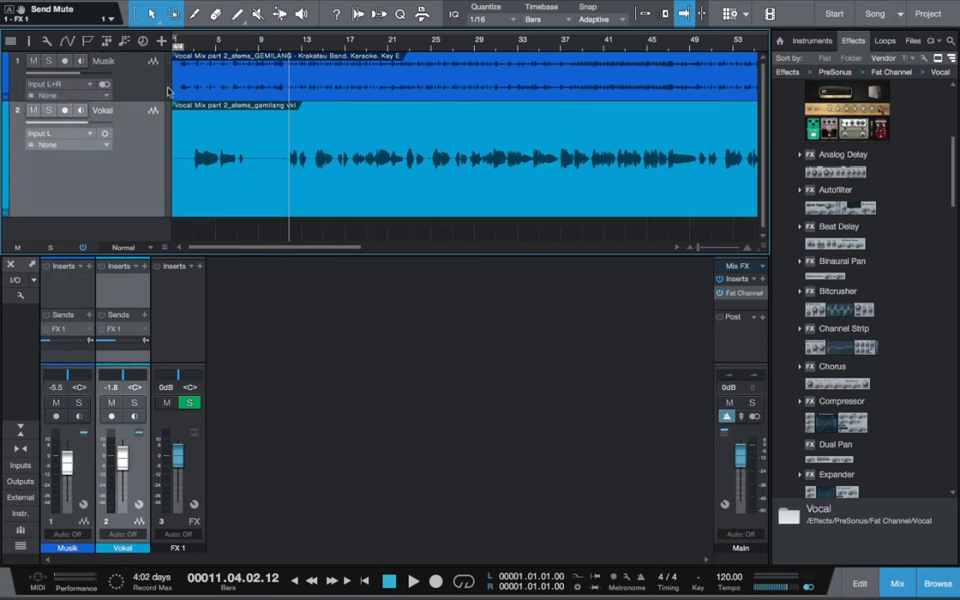
left_click(144, 150)
Step: Zoom the timeline in on about bars 7 to 32 and place the playback cursor at the end of bar 13
mouse_move(286, 47)
left_mouse_down()
mouse_move(286, 65)
mouse_move(280, 46)
mouse_move(296, 52)
left_mouse_up()
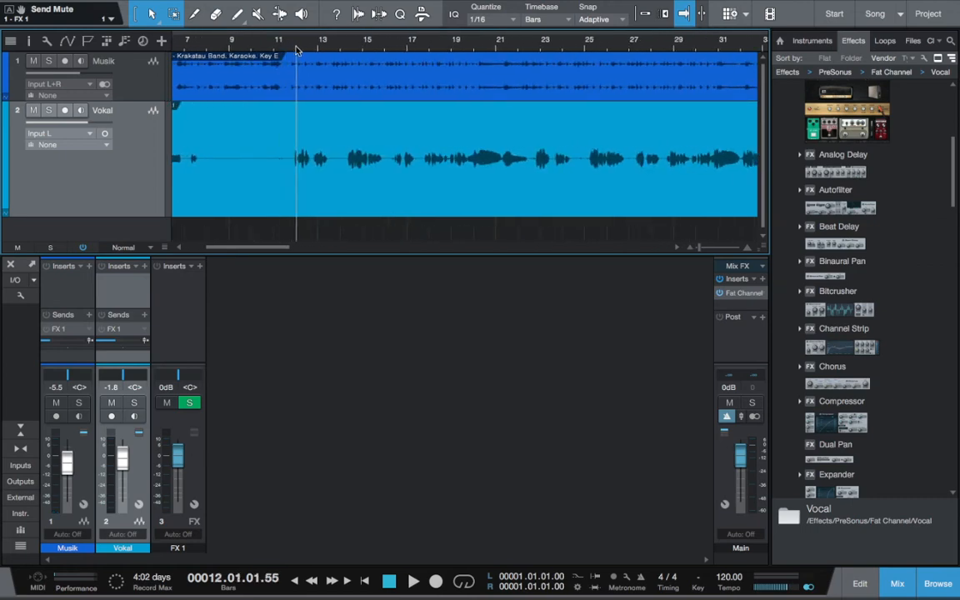
left_click(291, 46)
left_click(342, 48)
left_click(333, 47)
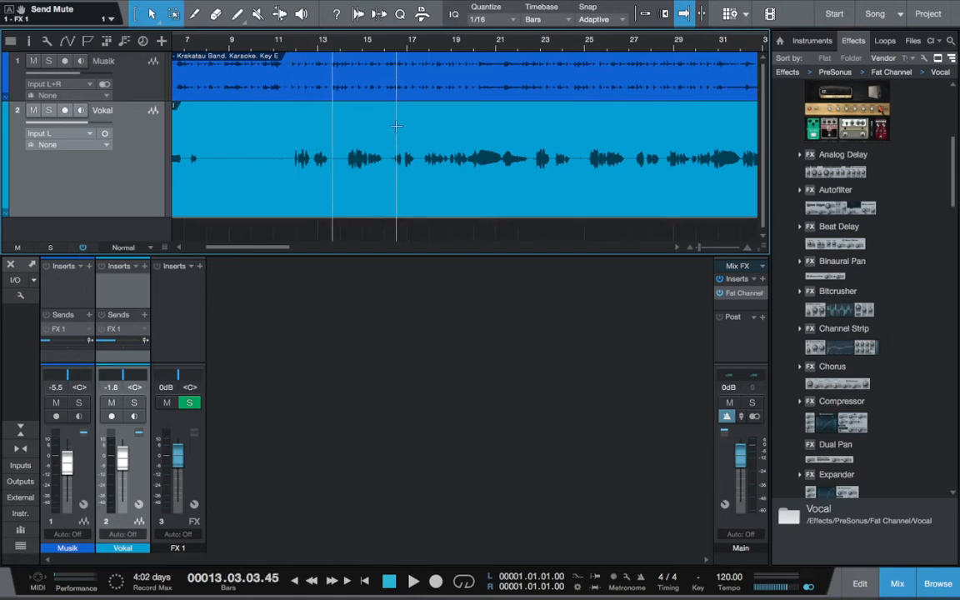
left_click(339, 48)
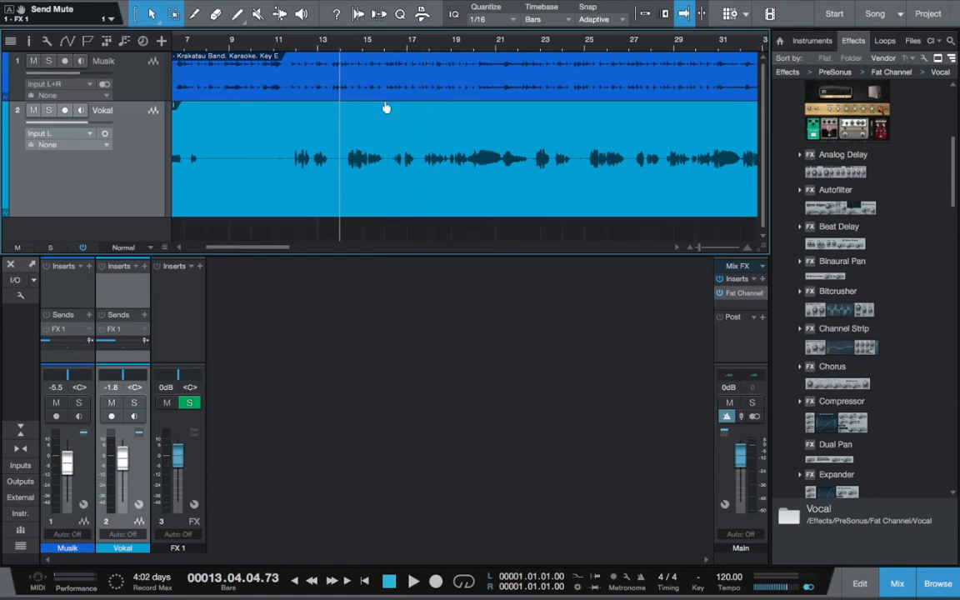
Step: Solo the Vokal track, listen to it from the cursor, and park the playback cursor near the end of bar 17
left_click(136, 404)
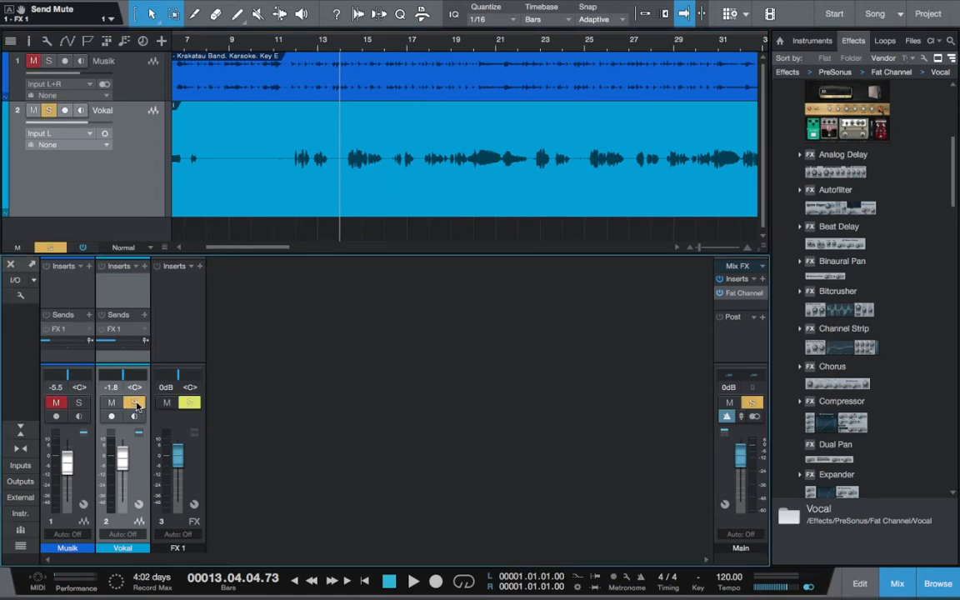
key("space")
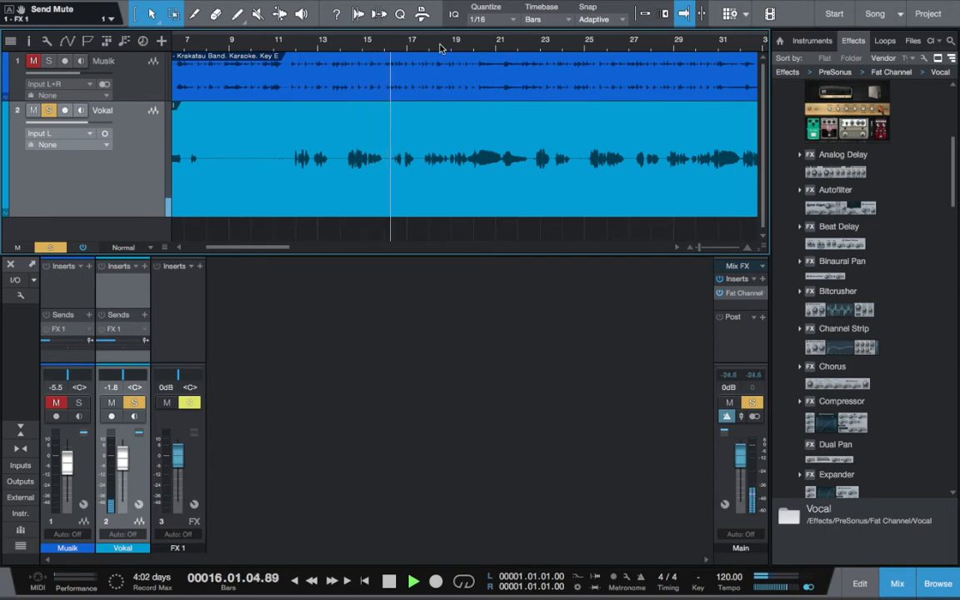
left_click(440, 48)
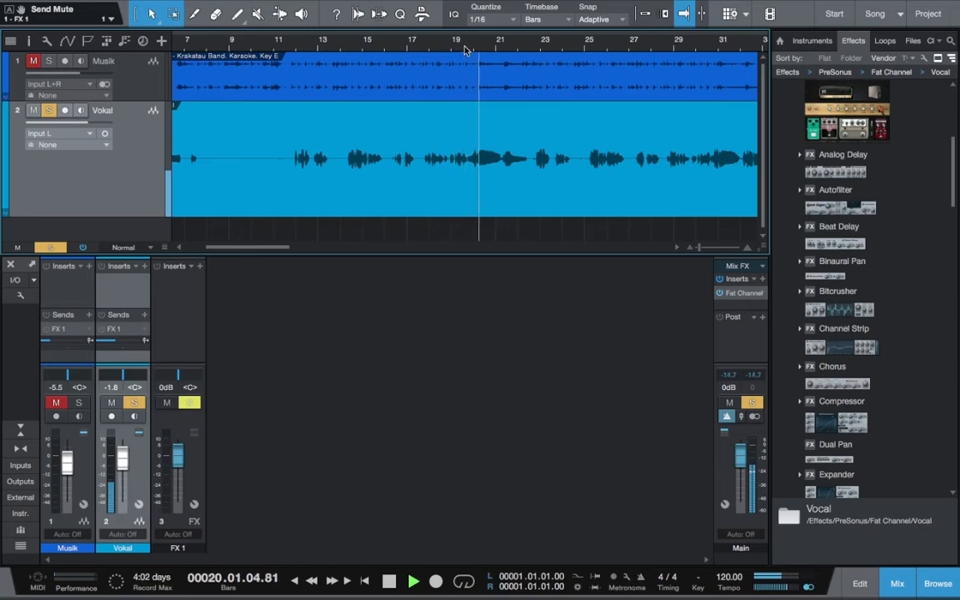
key("space")
left_click(425, 49)
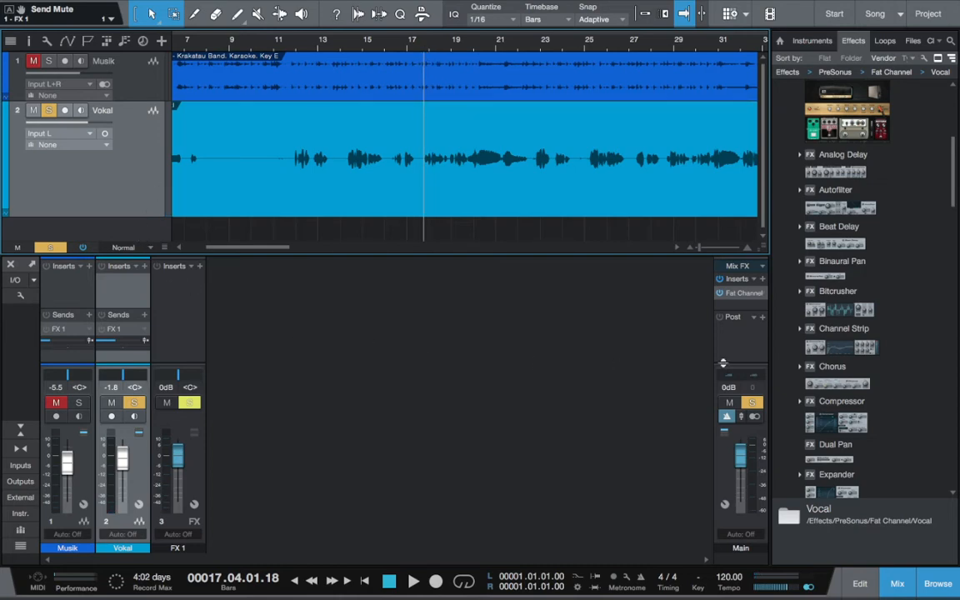
Step: Find Pro EQ among the PreSonus effects and insert it on the Vokal channel
scroll(840, 353, "down", 2)
scroll(841, 352, "down", 5)
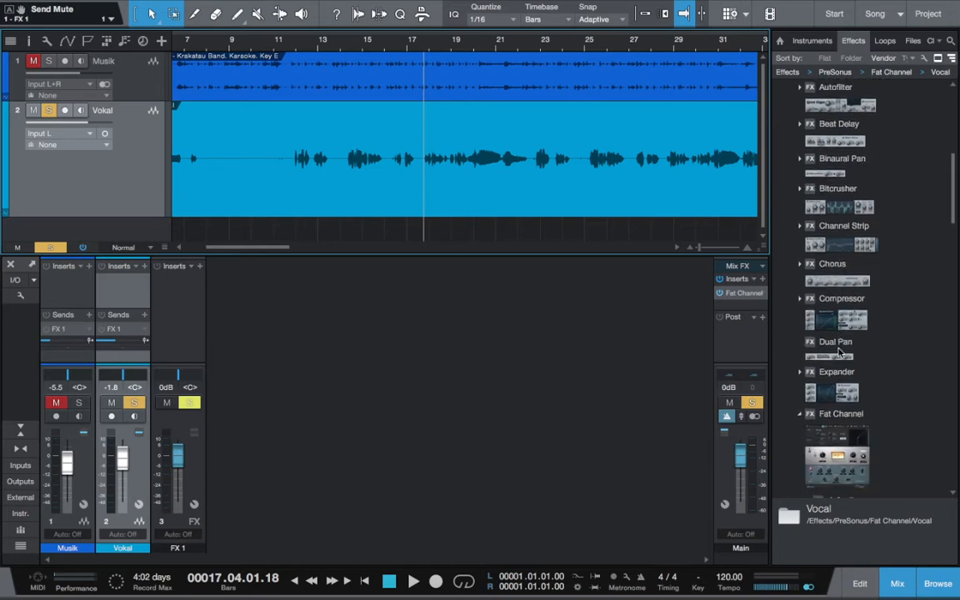
scroll(840, 352, "up", 10)
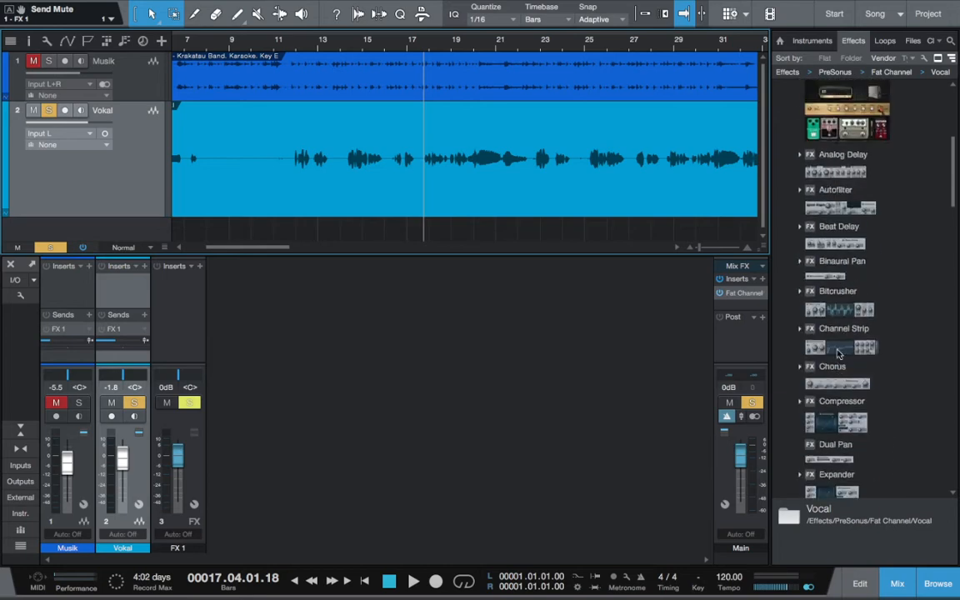
scroll(838, 354, "down", 20)
scroll(838, 354, "down", 8)
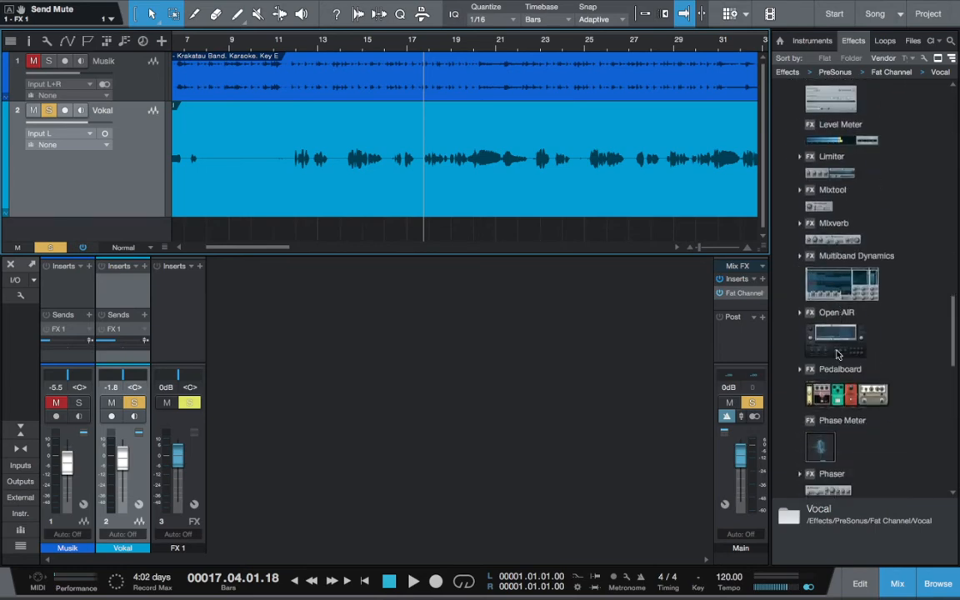
scroll(838, 354, "down", 10)
scroll(838, 354, "down", 10)
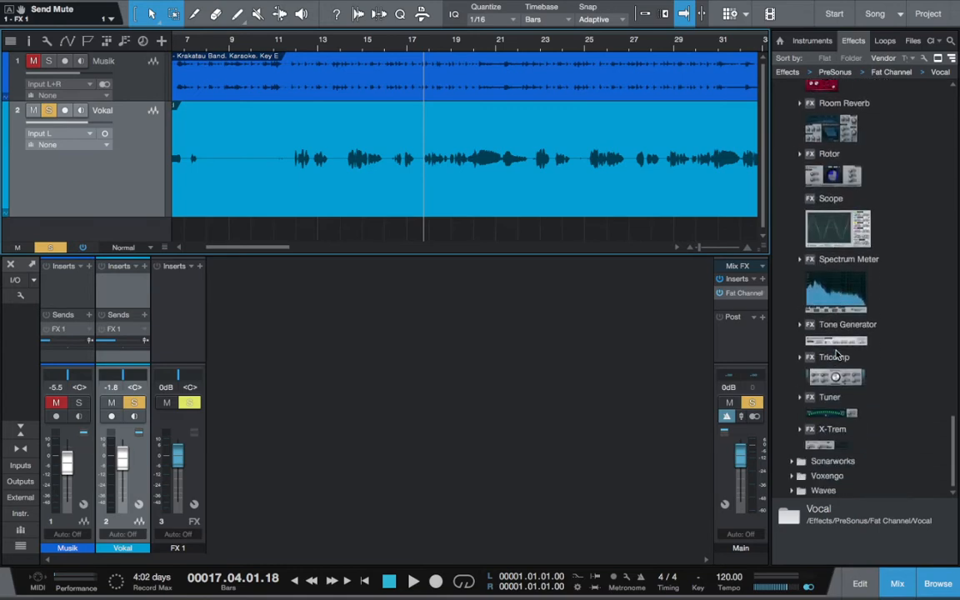
scroll(838, 354, "up", 2)
scroll(838, 354, "up", 9)
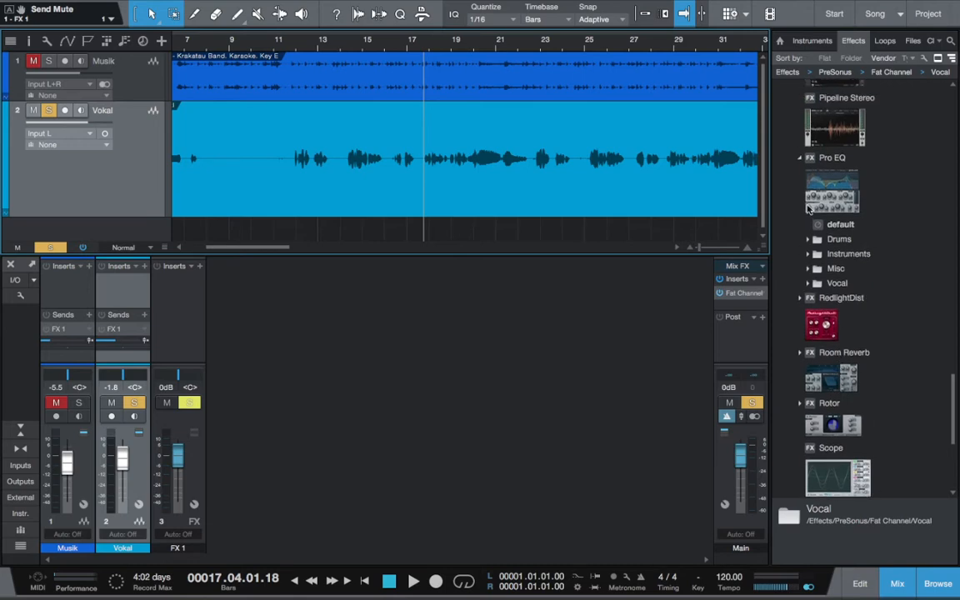
left_click(828, 189)
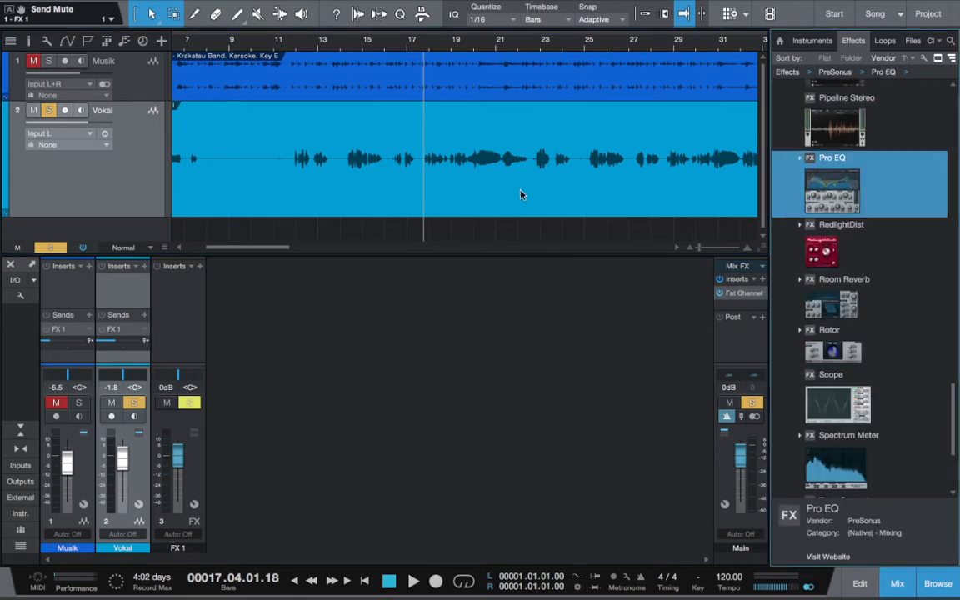
left_click_drag(831, 189, 118, 288)
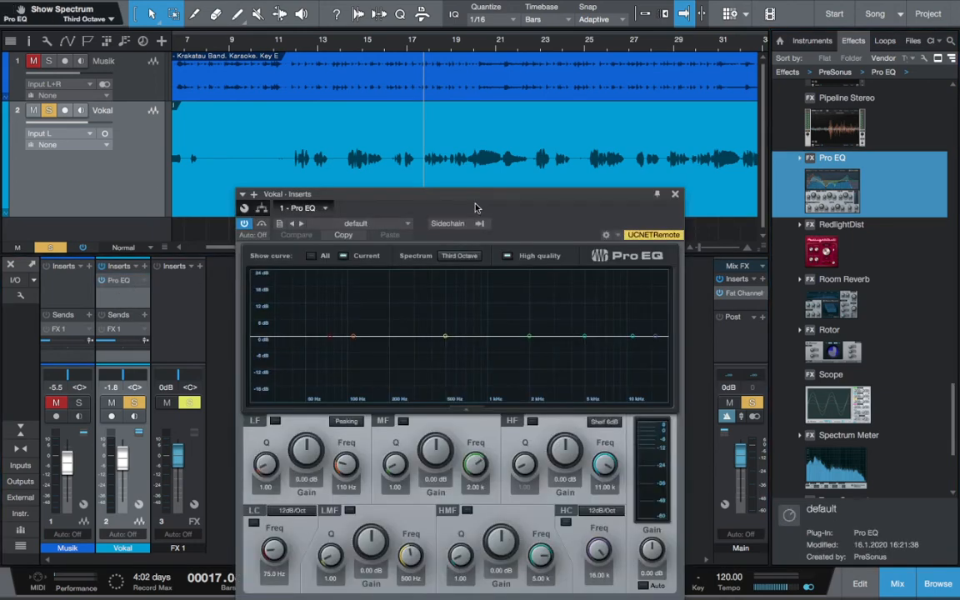
left_click_drag(452, 202, 412, 221)
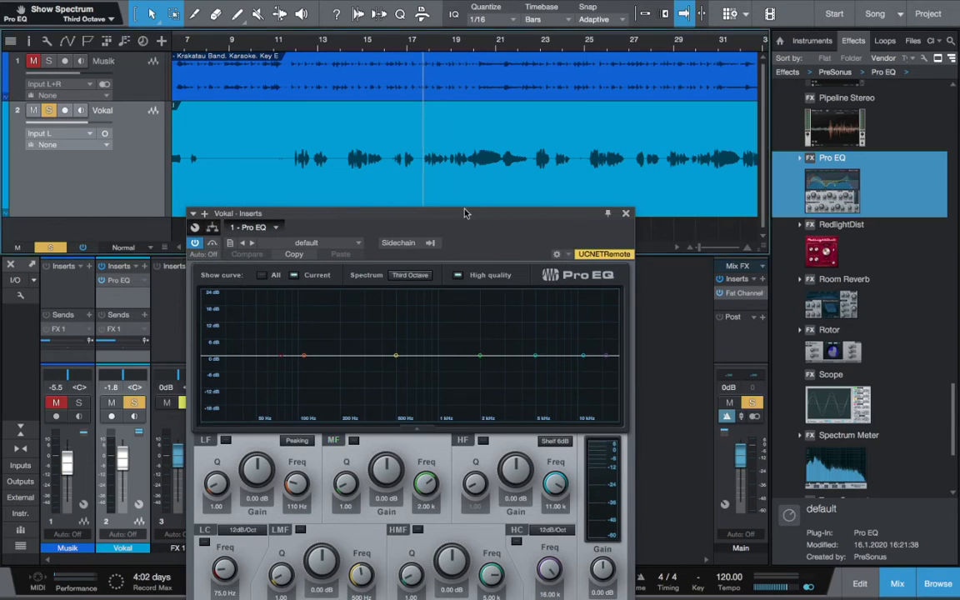
Step: Play the soloed vocal and enable the Pro EQ low cut at about 68.6 Hz
key("space")
left_click_drag(467, 213, 473, 178)
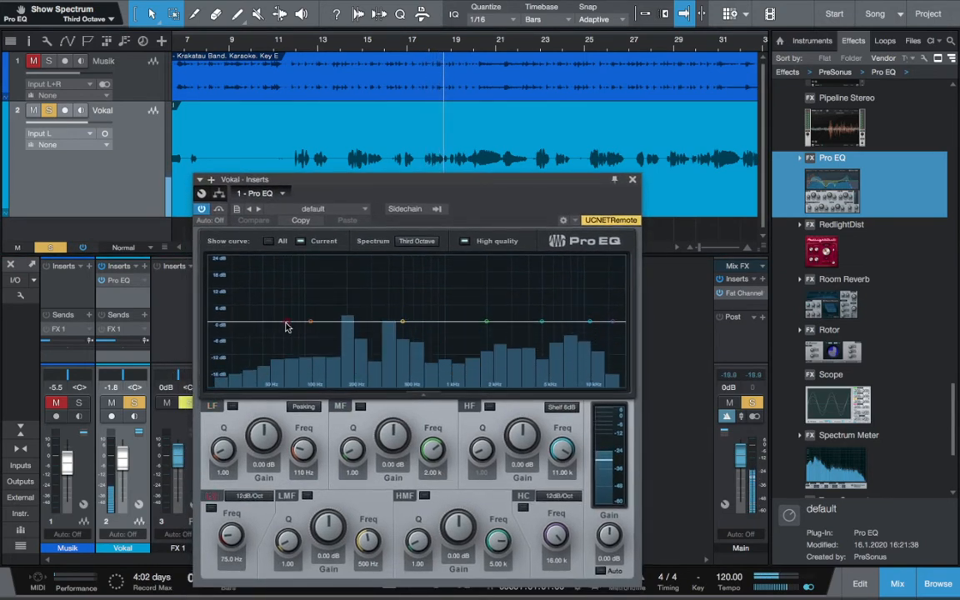
left_click_drag(285, 326, 281, 324)
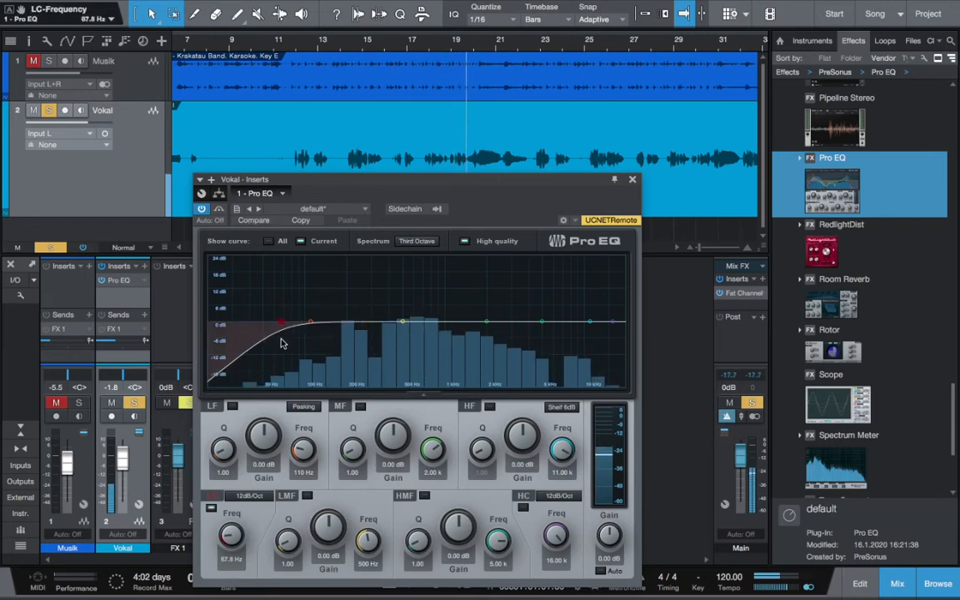
Step: Audition an MF band cut on the vocal at several frequencies, ending at about 10.7 kHz with a gain of -3.06 dB
left_click_drag(487, 326, 539, 342)
key("space")
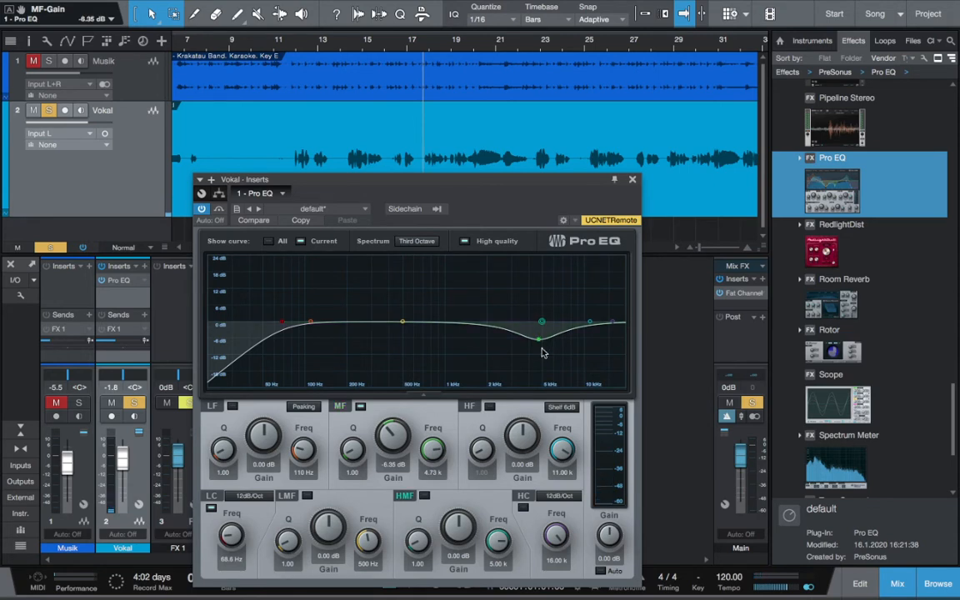
key("space")
left_click_drag(539, 343, 588, 332)
key("space")
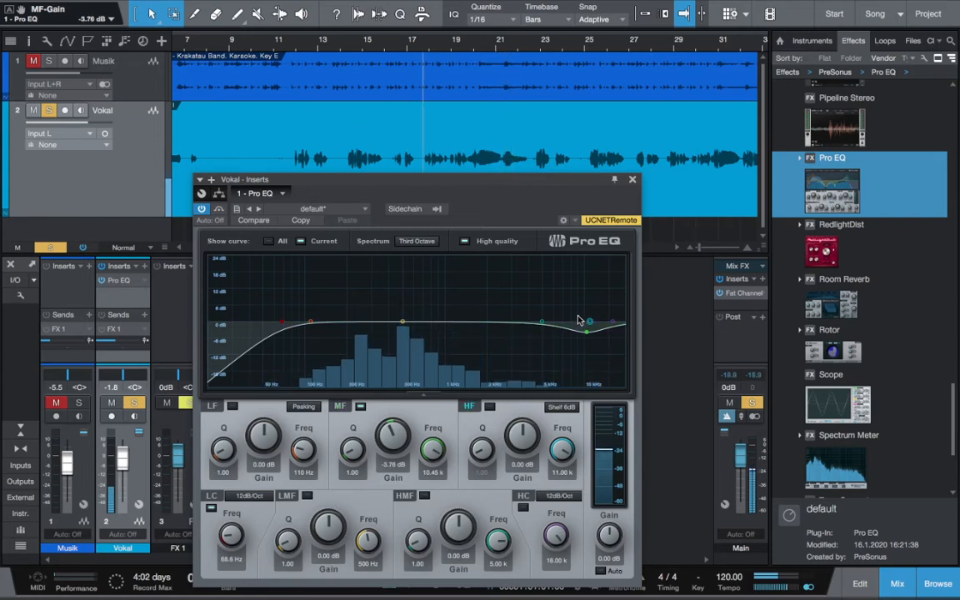
key("space")
left_click_drag(587, 333, 589, 330)
key("space")
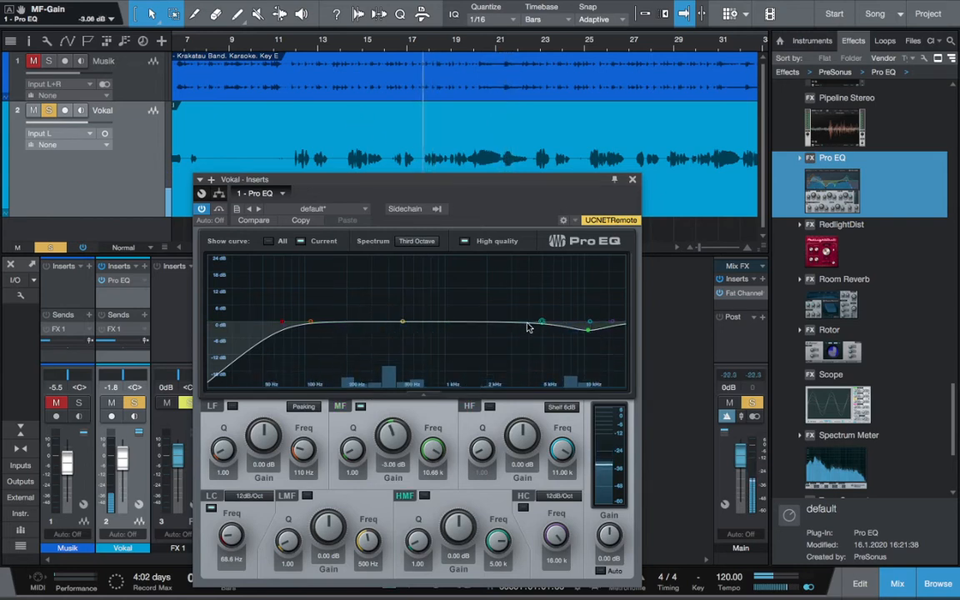
Step: Set the LMF band to a -1.18 dB cut at 165 Hz, deactivate the MF band, and close the EQ
key("space")
left_click_drag(403, 325, 336, 328)
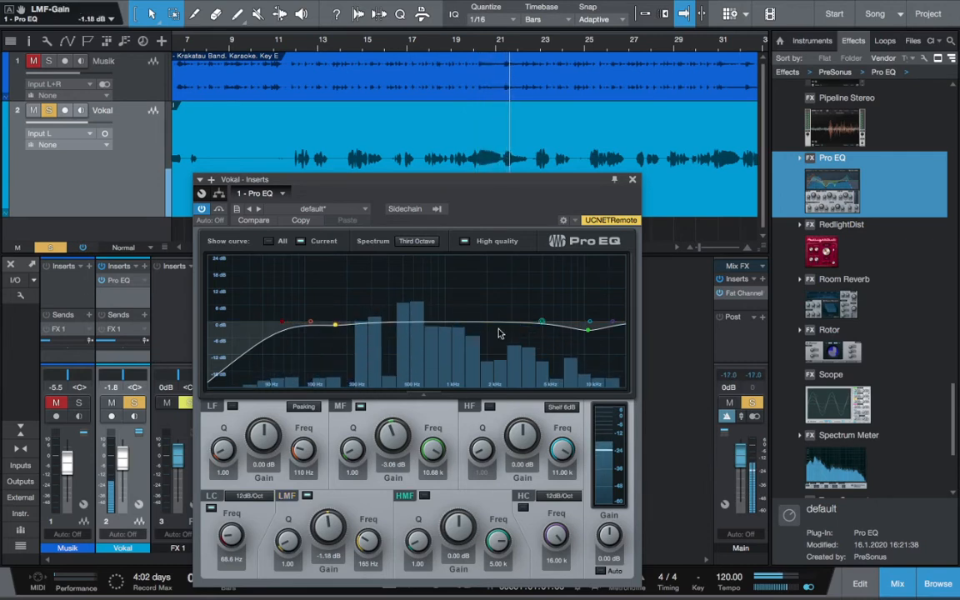
double_click(590, 331)
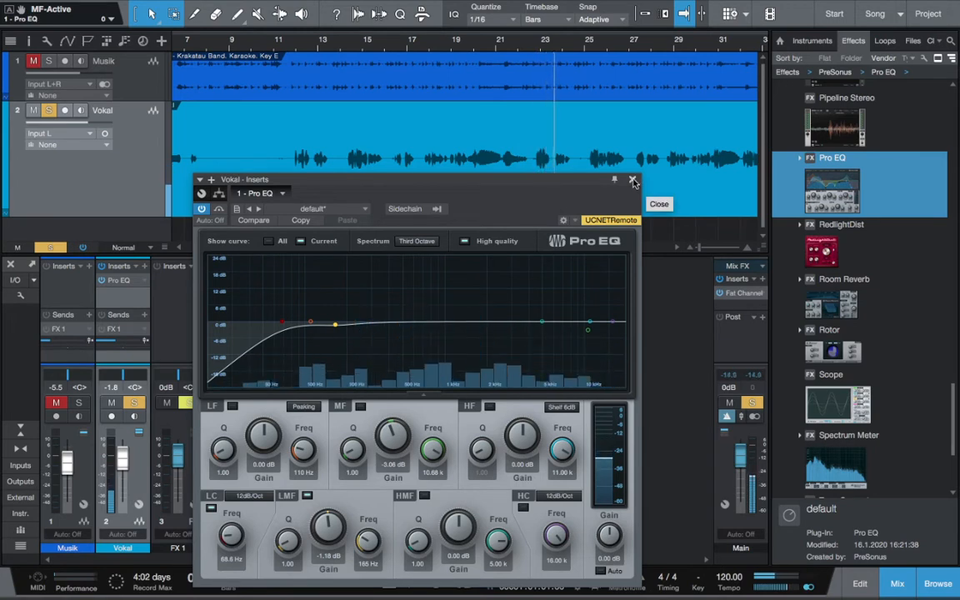
left_click(633, 181)
key("space")
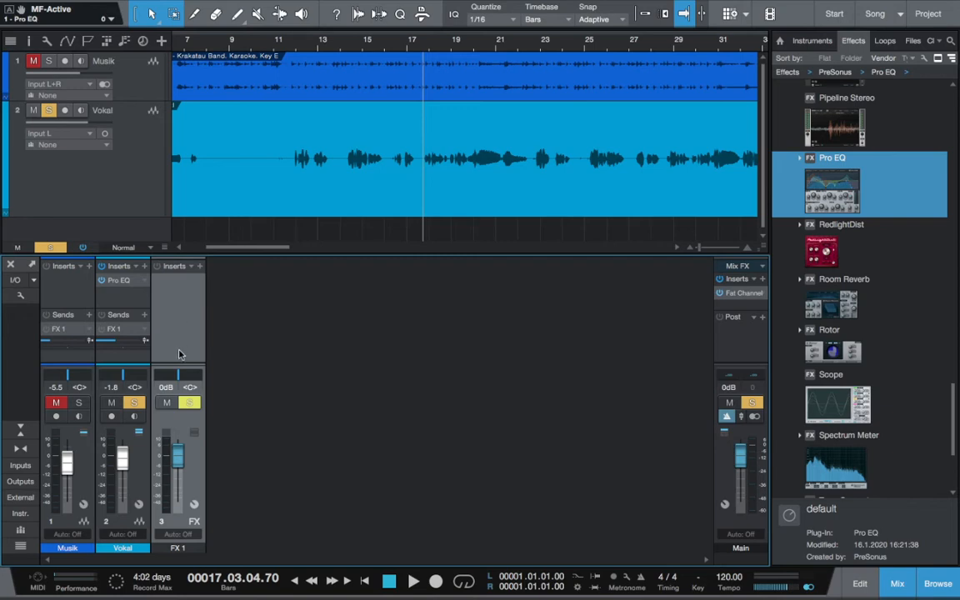
Step: Insert the Room Reverb effect with its default preset on the FX 1 channel
double_click(845, 314)
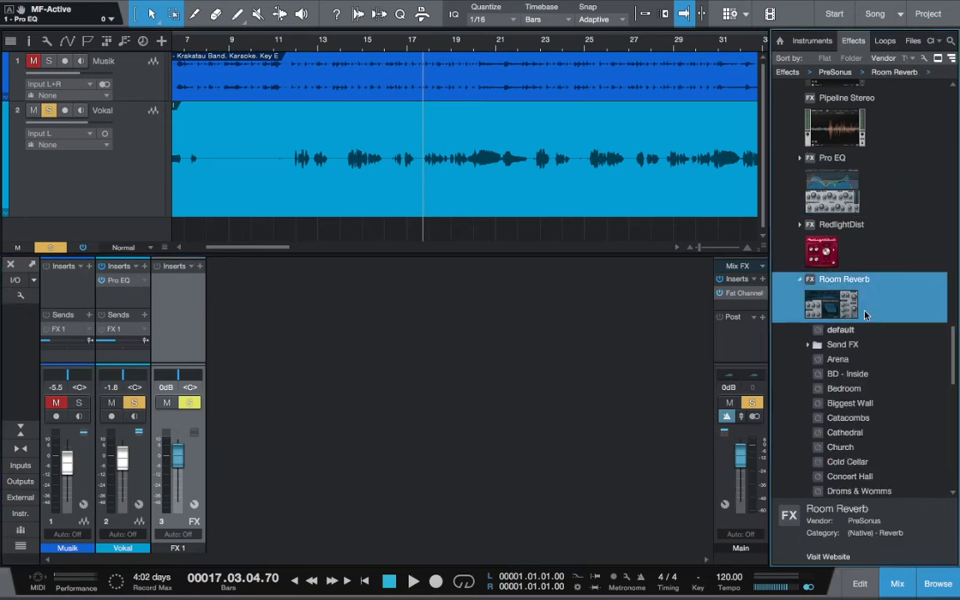
left_click_drag(848, 309, 170, 294)
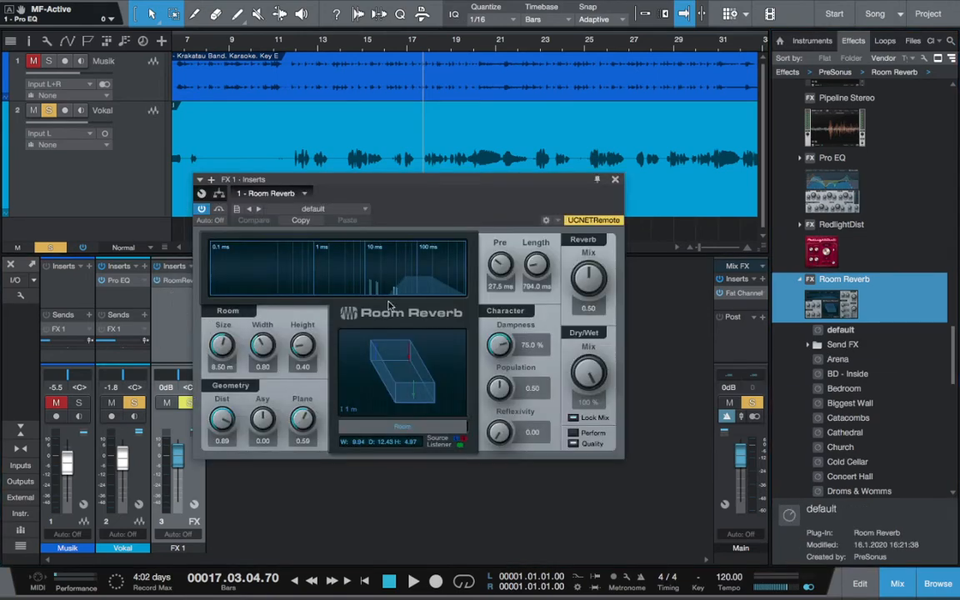
Step: Load the Send FX preset Vox - Female Warm in the FX 1 channel's Room Reverb and close the effect window
left_click(313, 209)
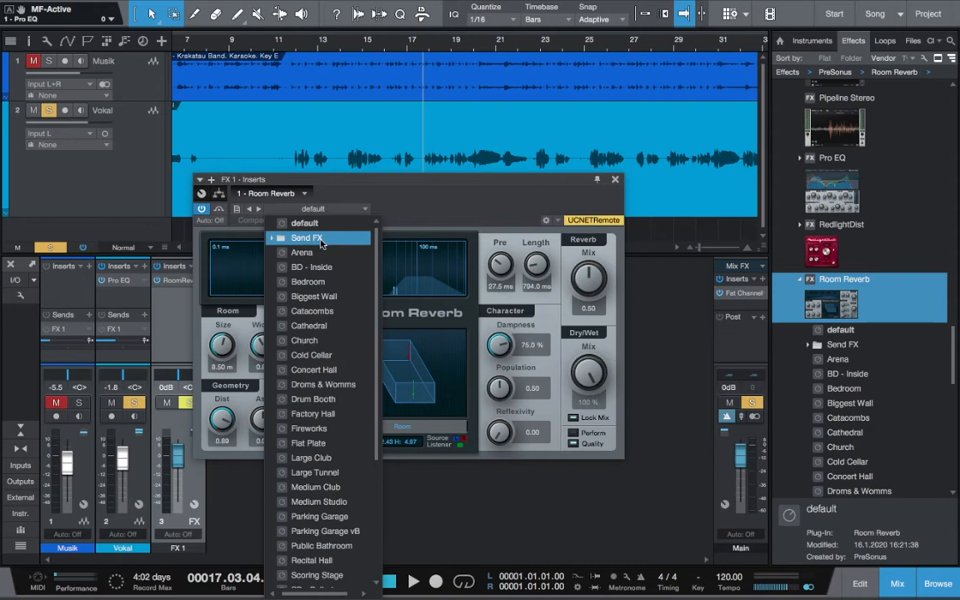
left_click(321, 239)
scroll(342, 401, "down", 5)
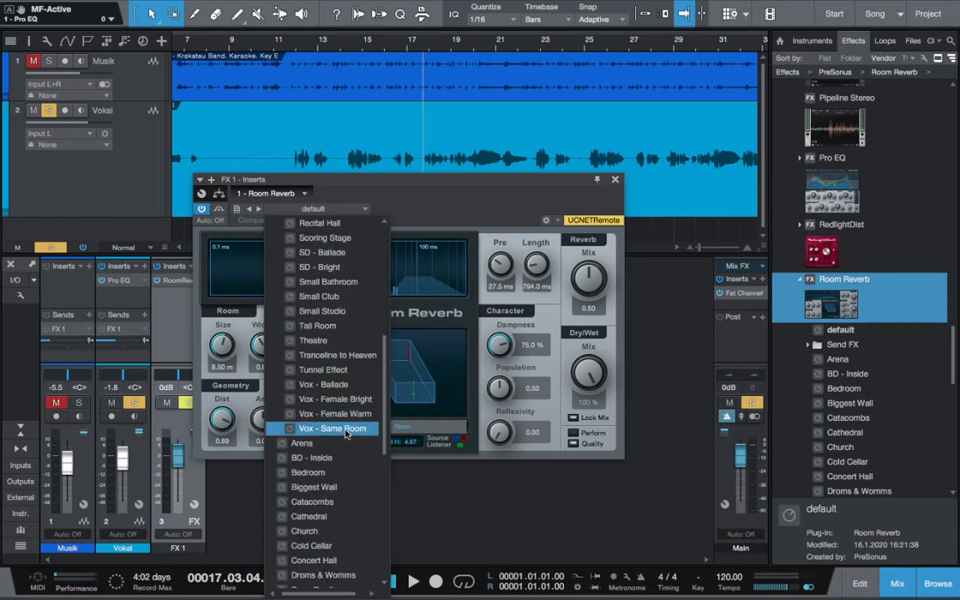
left_click(335, 413)
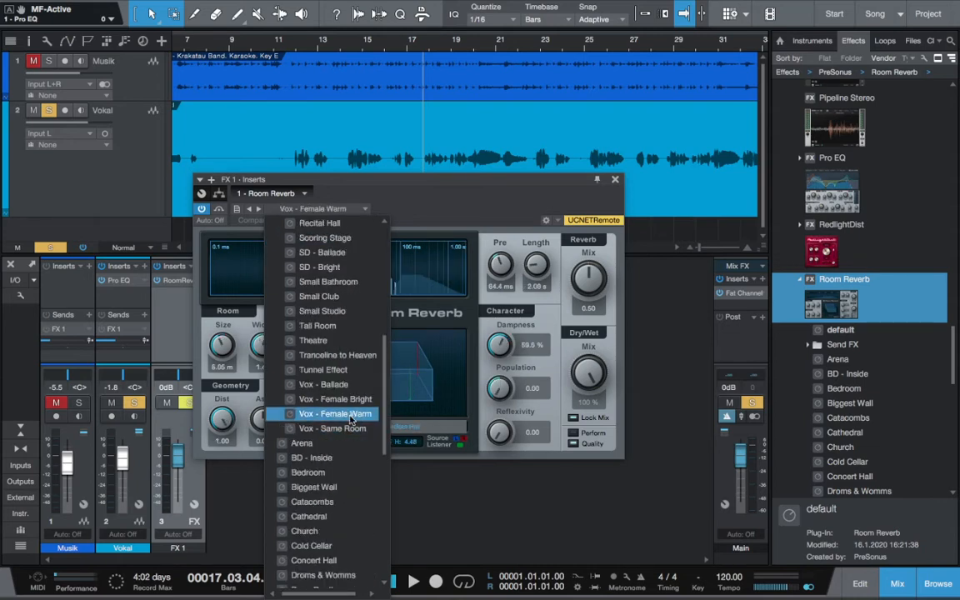
left_click(511, 208)
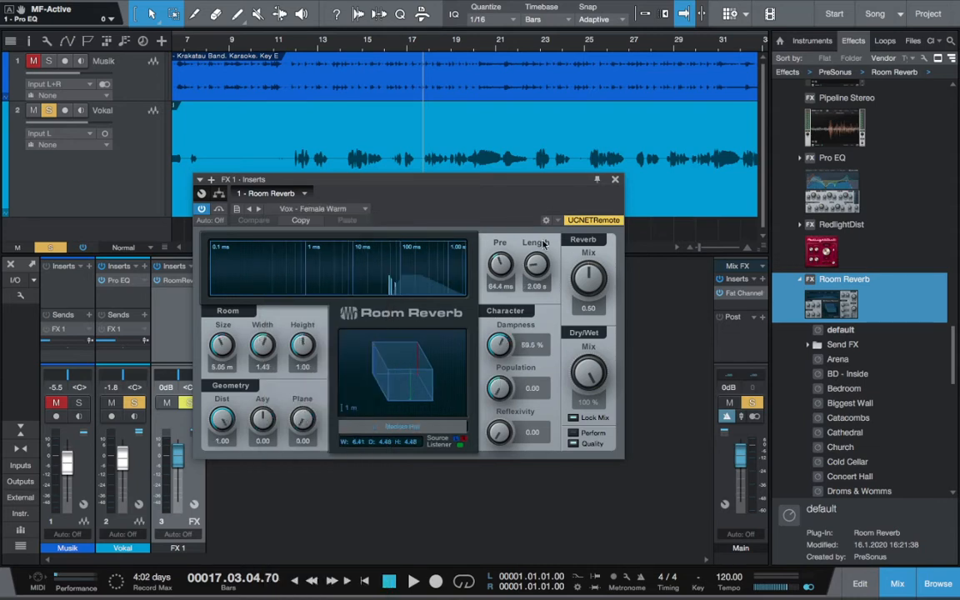
left_click(616, 181)
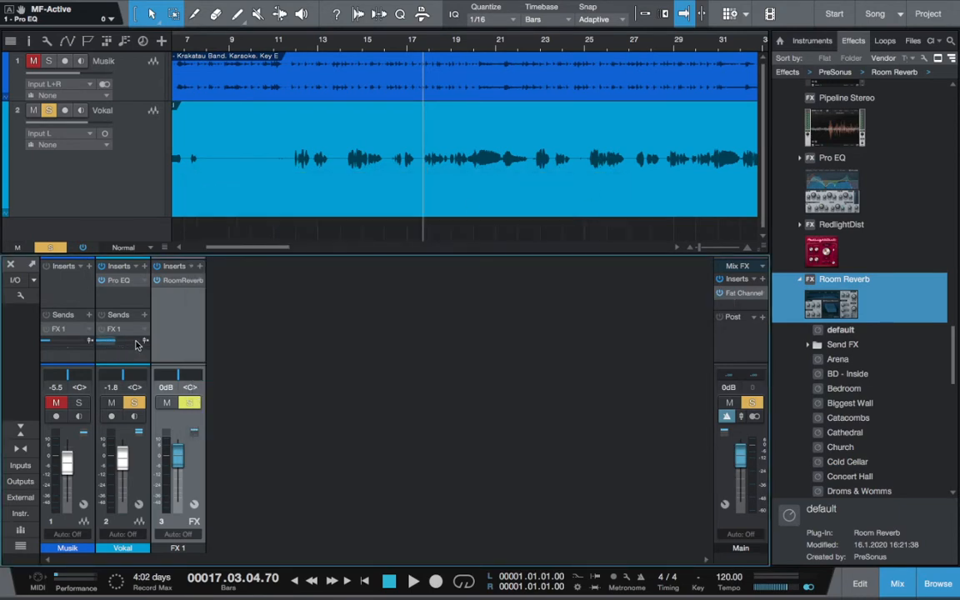
Step: Activate the Vokal channel's FX 1 send and audition the vocal with the send level raised
left_click(133, 330)
left_click(175, 359)
left_click_drag(107, 344, 104, 349)
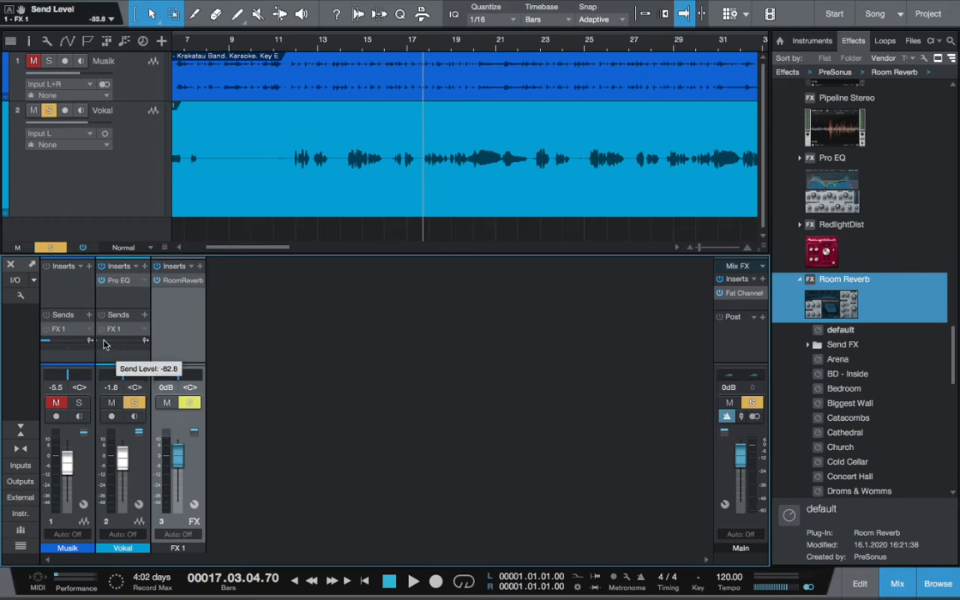
left_click_drag(104, 345, 141, 345)
key("space")
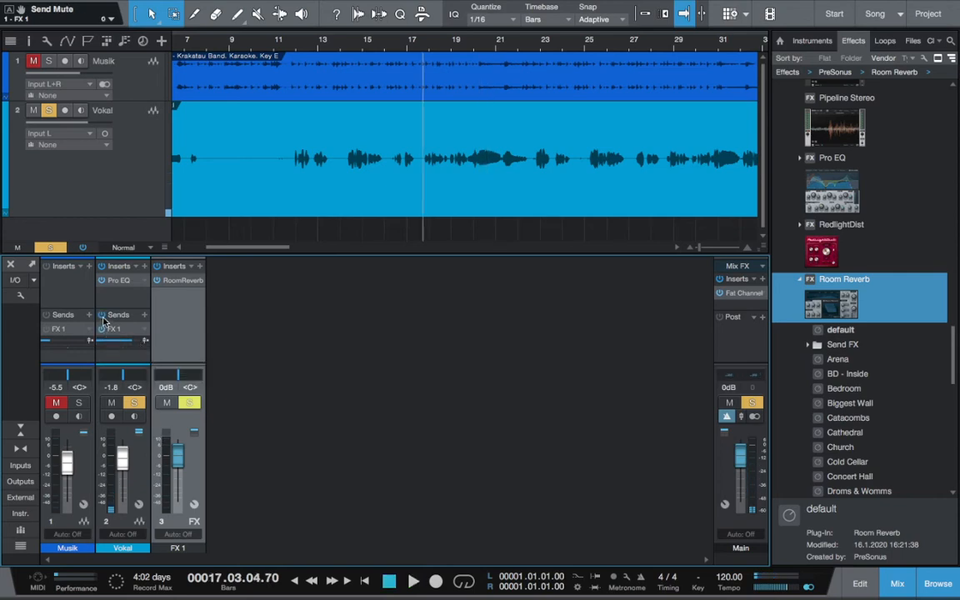
key("space")
Step: Lower the Vokal channel's FX 1 send level to -21.0 dB while checking it in playback
left_click_drag(127, 345, 30, 347)
left_click_drag(106, 346, 72, 351)
key("space")
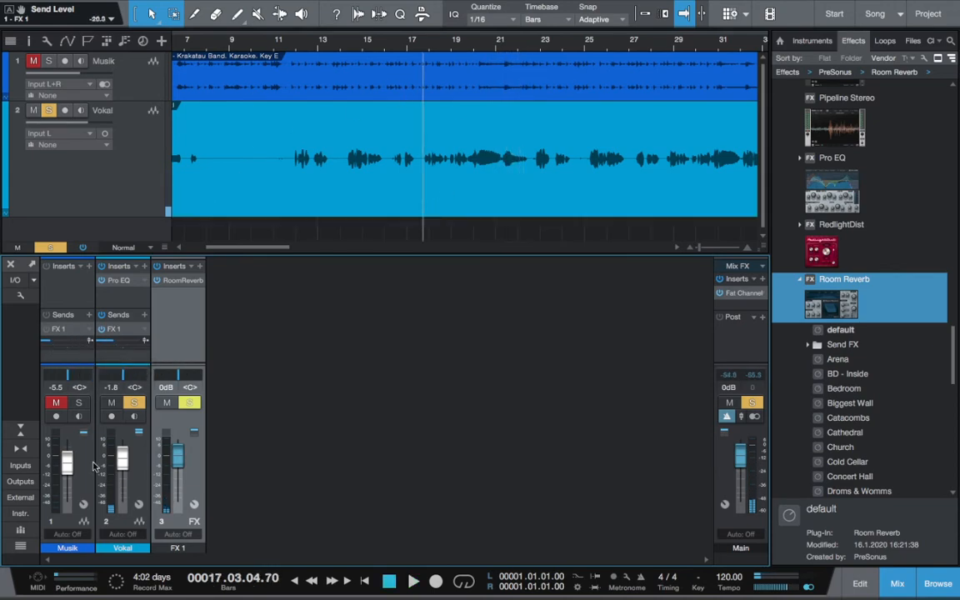
left_click(135, 301)
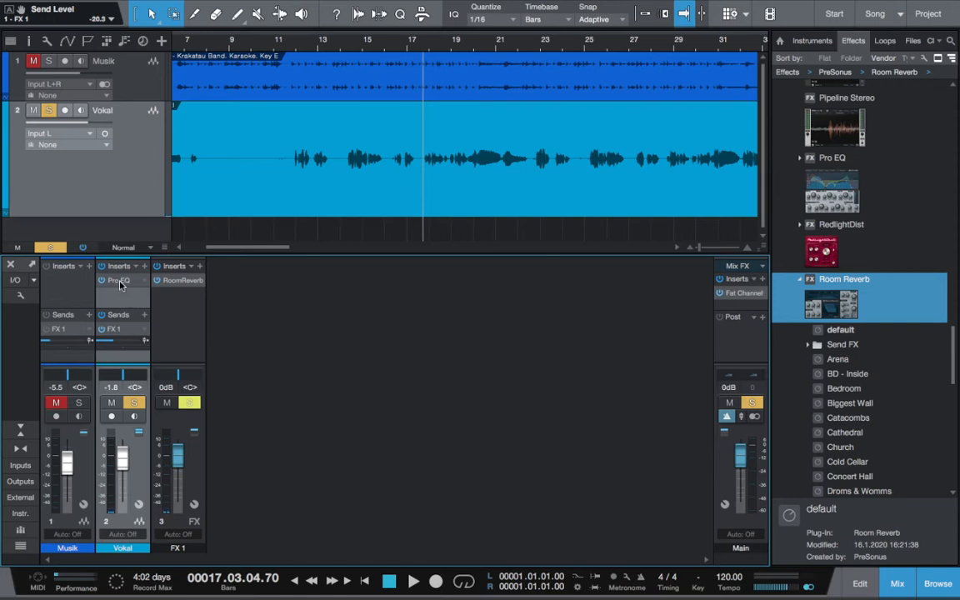
mouse_move(115, 343)
key("space")
left_click_drag(113, 343, 105, 344)
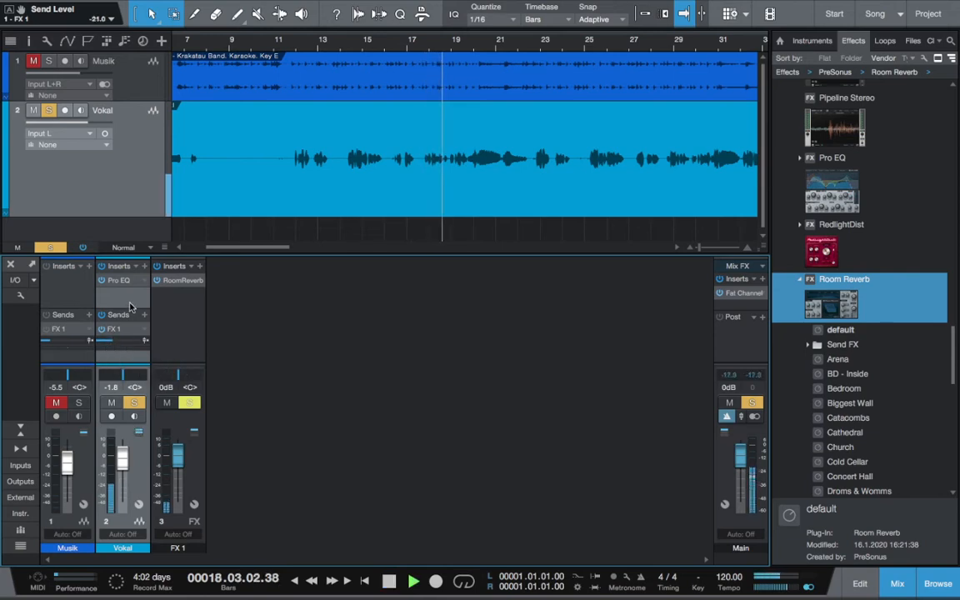
key("space")
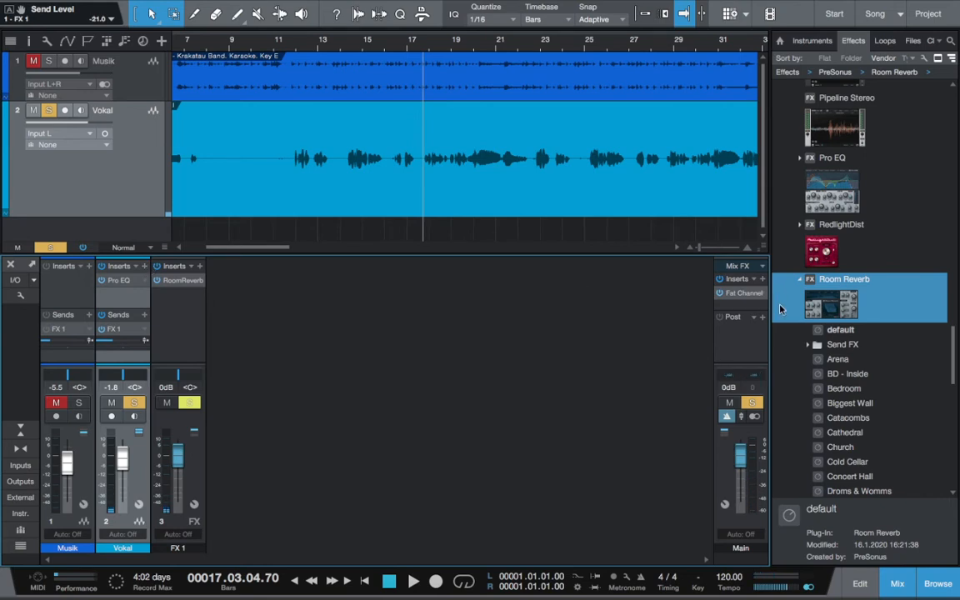
Step: Find the Fat Channel effect in the effects browser and insert it on the Vokal channel after Pro EQ
scroll(842, 338, "up", 12)
scroll(842, 339, "up", 5)
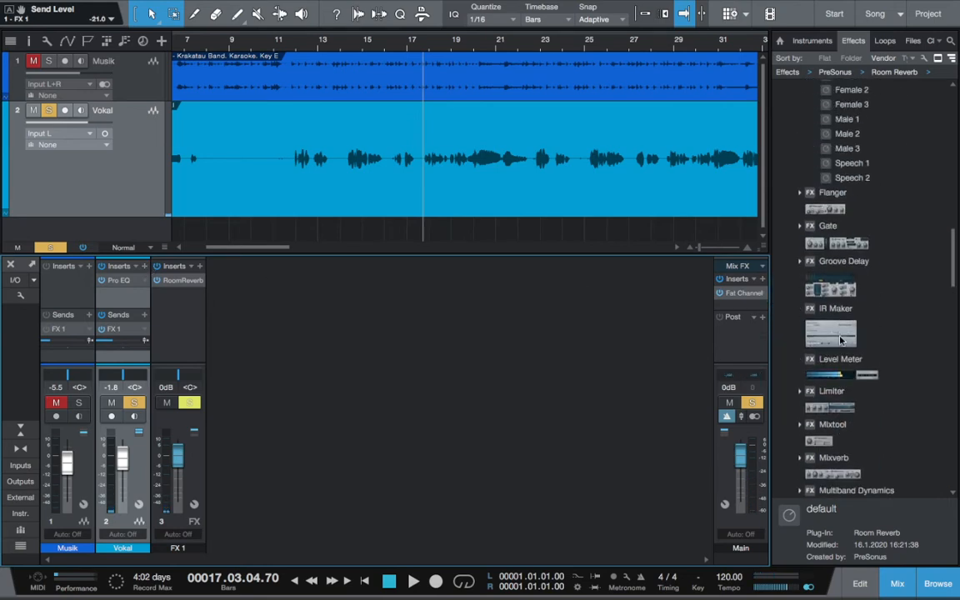
scroll(842, 340, "down", 5)
scroll(842, 341, "up", 15)
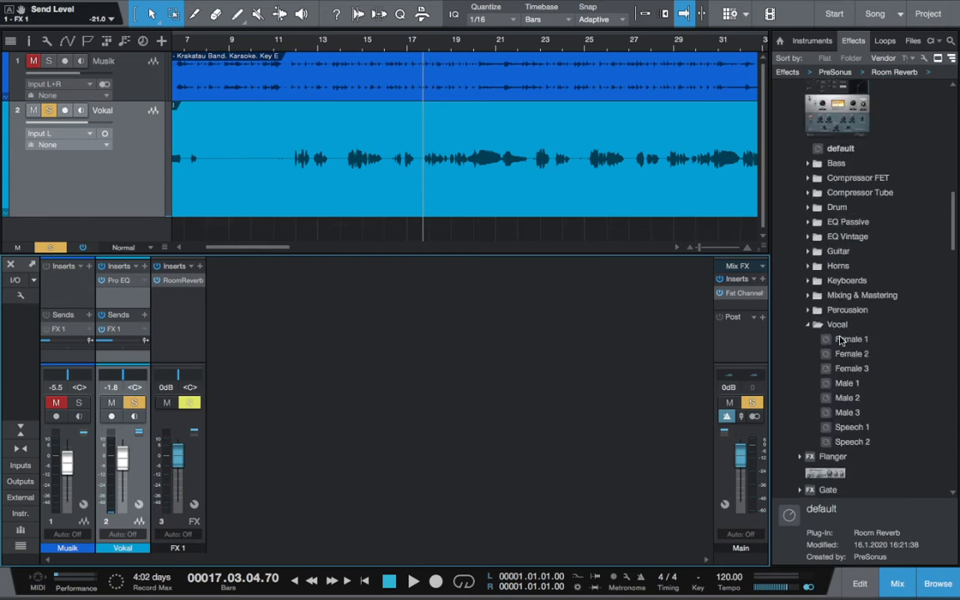
scroll(884, 316, "up", 4)
scroll(884, 316, "down", 5)
scroll(884, 316, "down", 4)
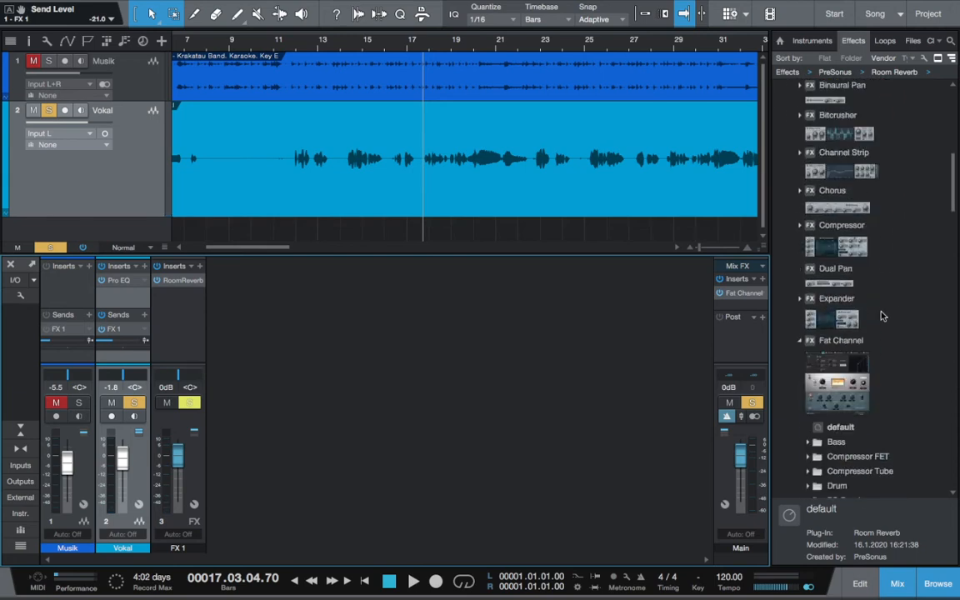
scroll(884, 316, "down", 2)
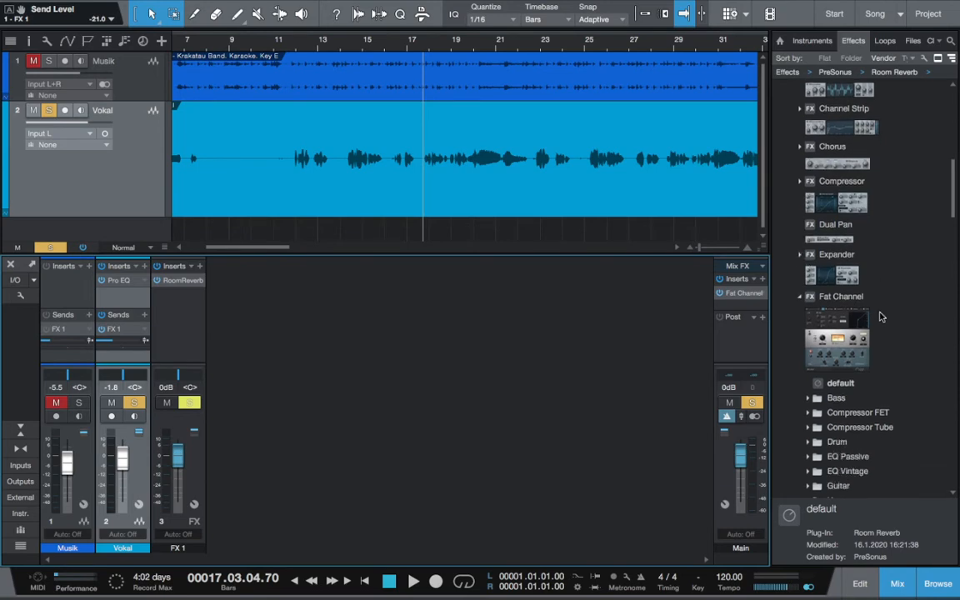
left_click(855, 325)
left_click_drag(855, 325, 119, 300)
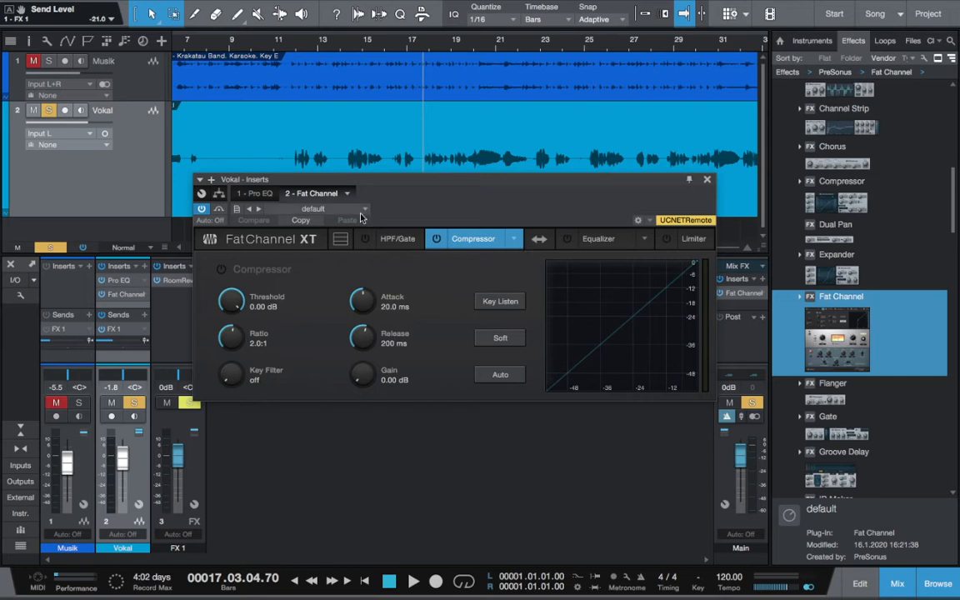
Step: Enable the Fat Channel's FET compressor with the All ratio, input at -42.44 dB and output at -2.80 dB
left_click(512, 240)
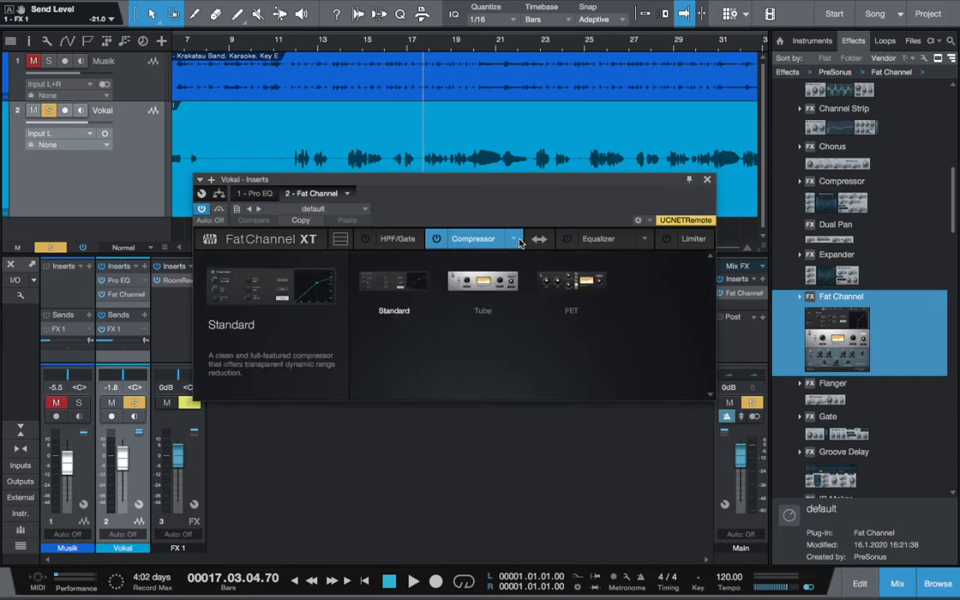
left_click(557, 292)
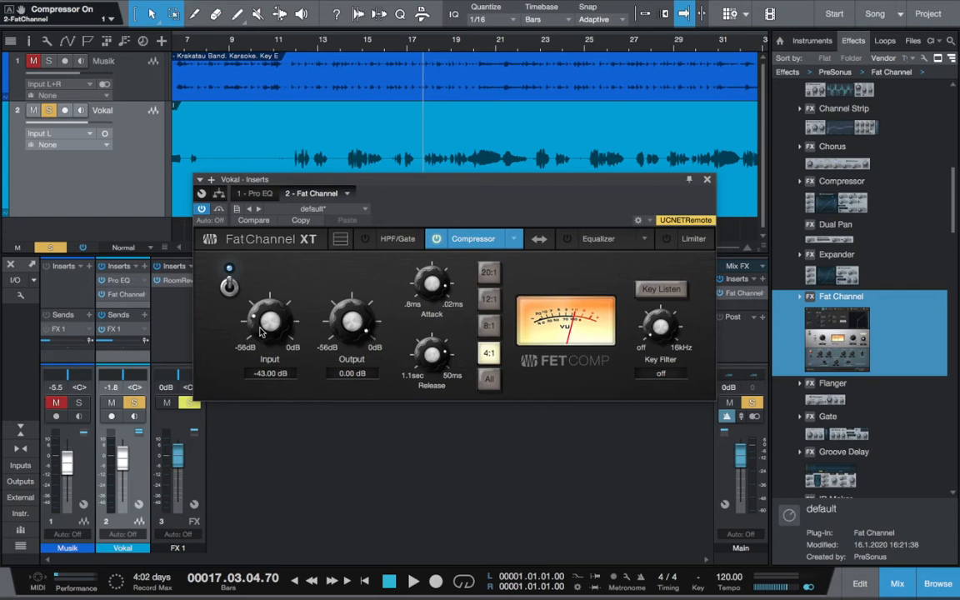
left_click_drag(260, 332, 256, 324)
left_click_drag(350, 321, 337, 338)
left_click(490, 380)
left_click_drag(265, 327, 262, 331)
Step: Compare the vocal with and without compression by toggling the Fat Channel bypass during playback
left_click(219, 210)
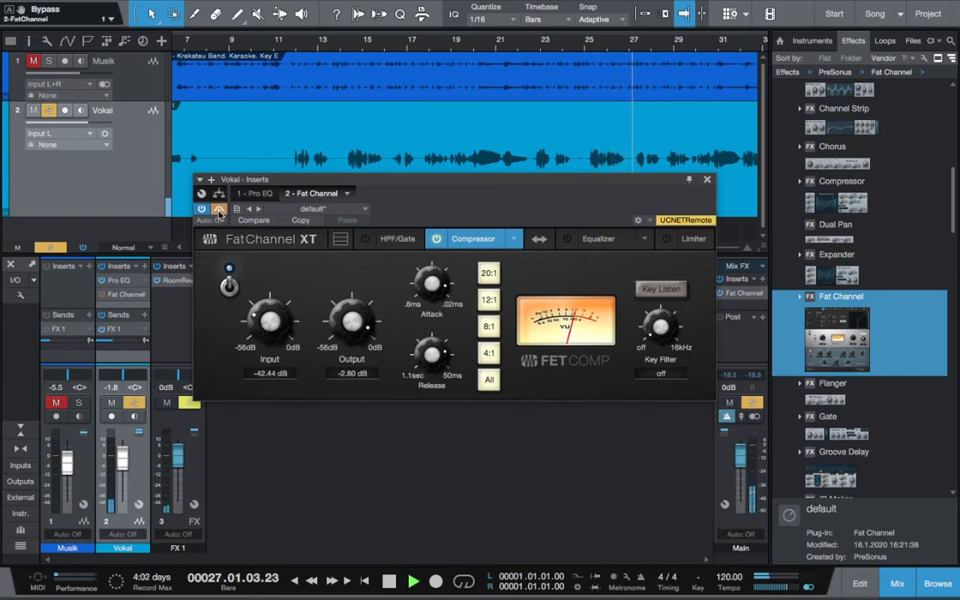
left_click(219, 210)
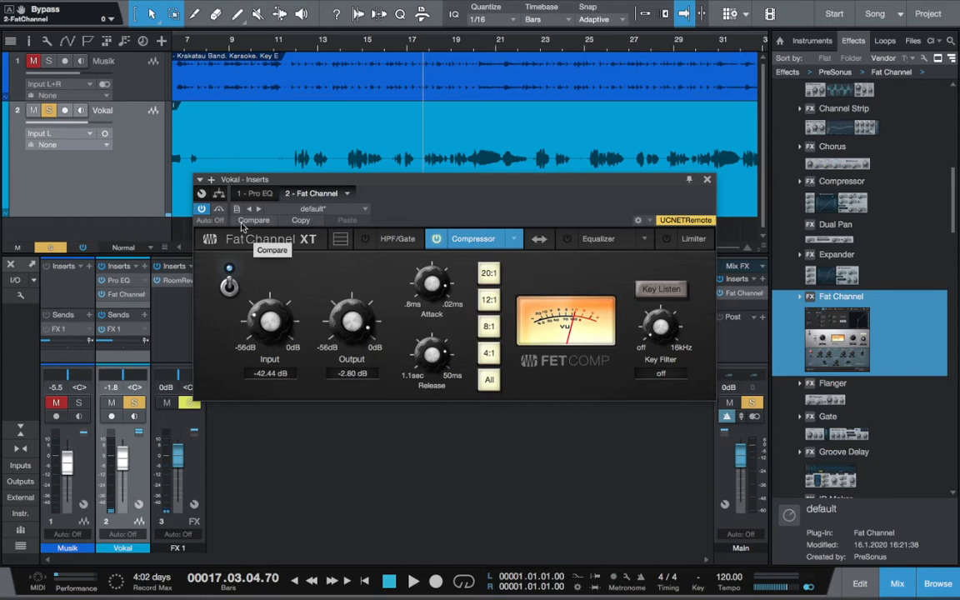
left_click_drag(397, 188, 396, 183)
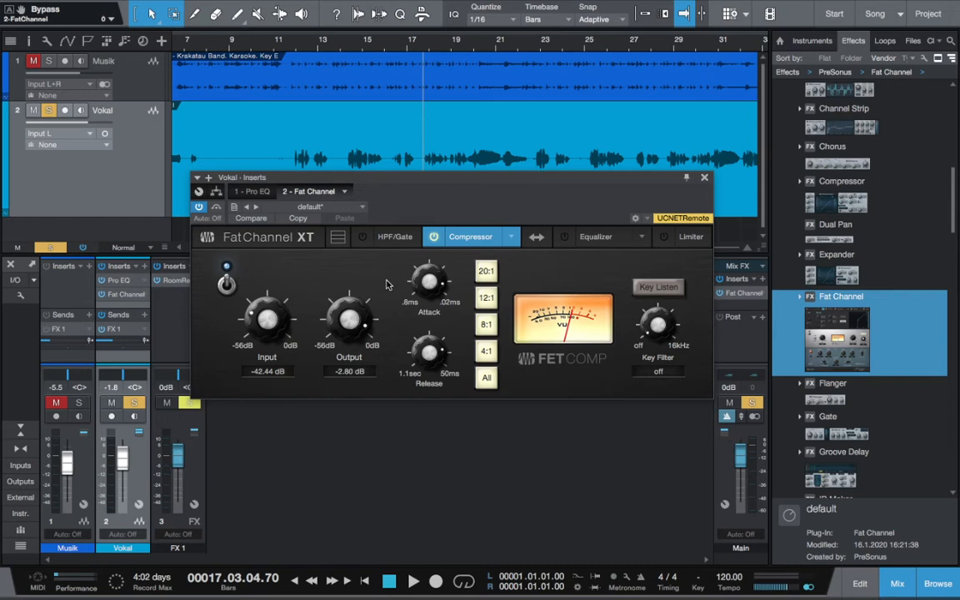
left_click_drag(498, 178, 498, 213)
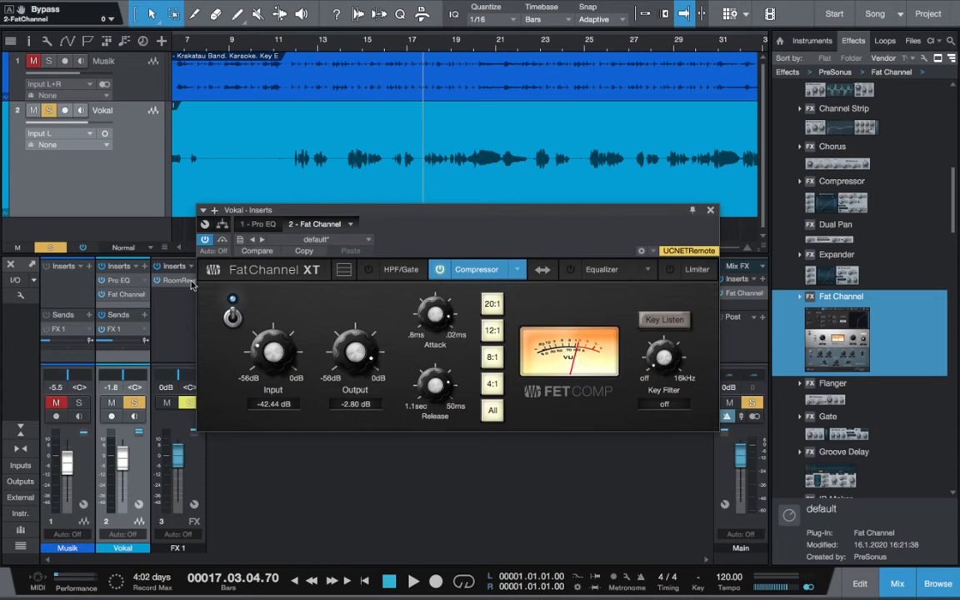
key("space")
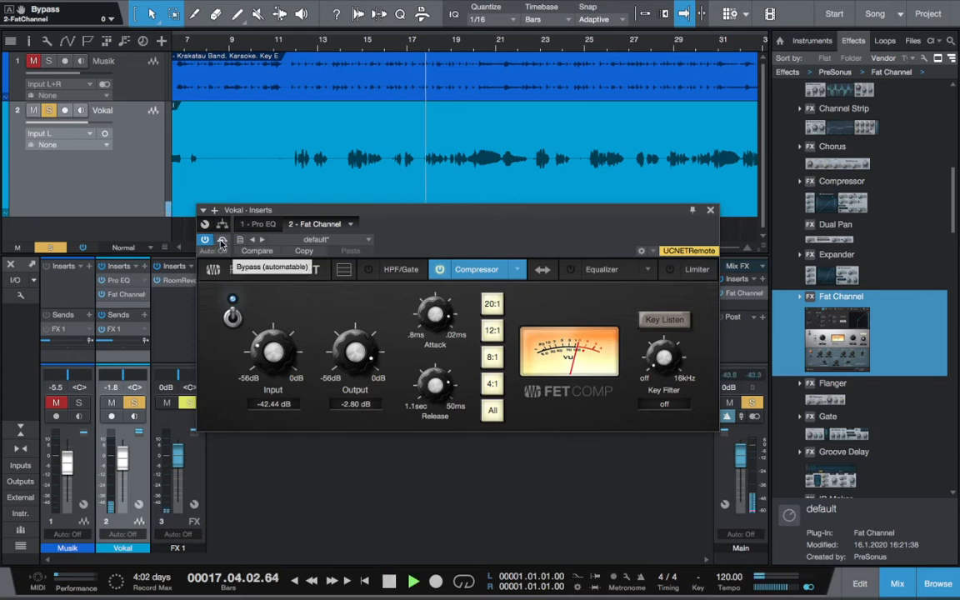
left_click(221, 241)
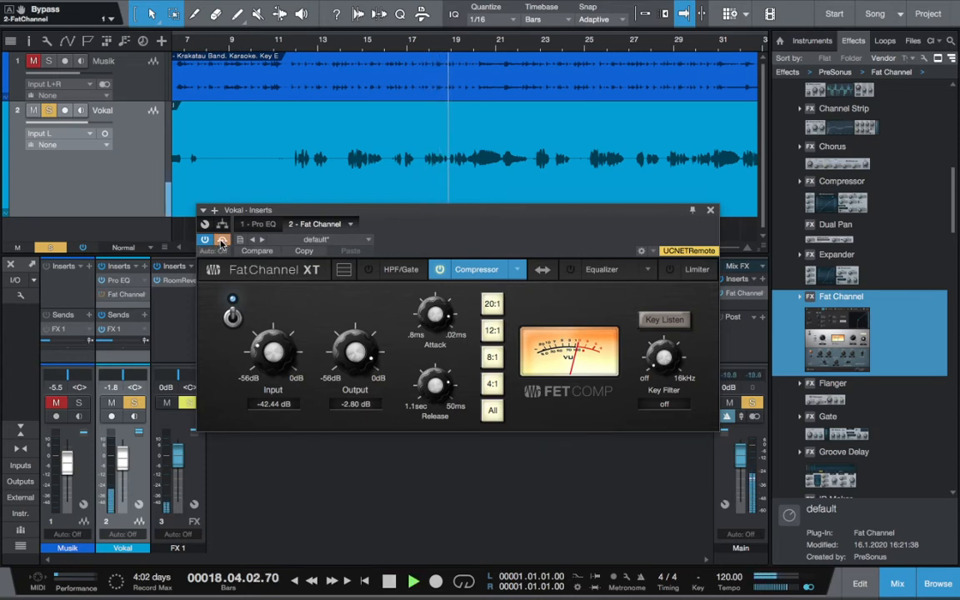
left_click(222, 240)
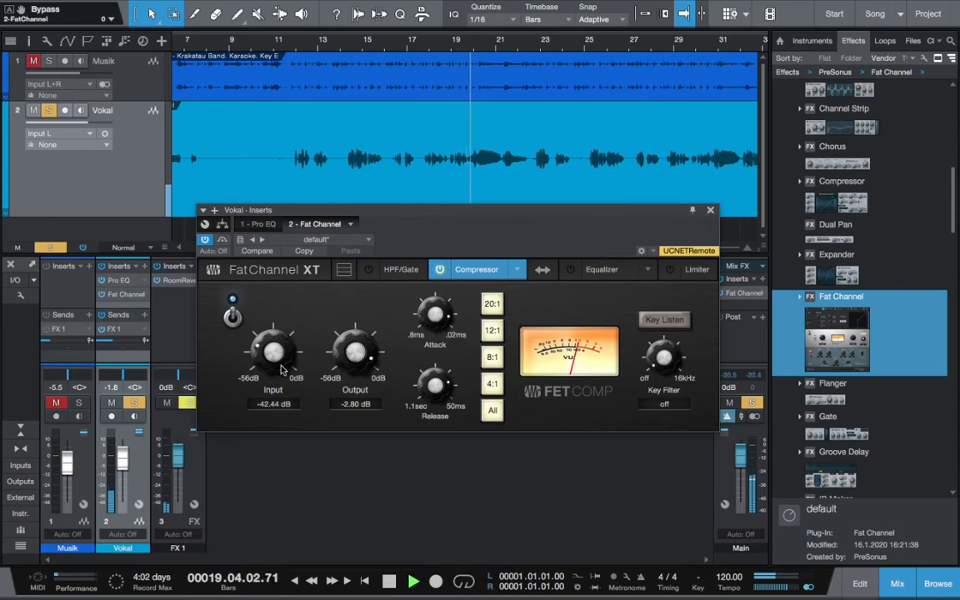
key("space")
Step: Fine-tune the FET compressor to -41.36 dB input and -2.56 dB output during playback, and close the Fat Channel
left_click_drag(261, 349, 263, 347)
left_click_drag(338, 362, 336, 356)
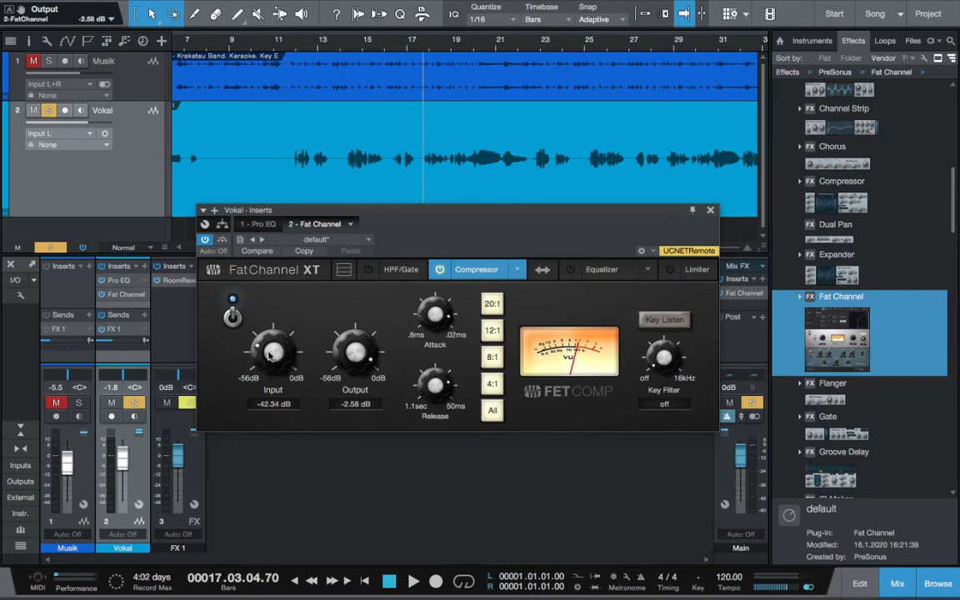
left_click_drag(435, 217, 453, 265)
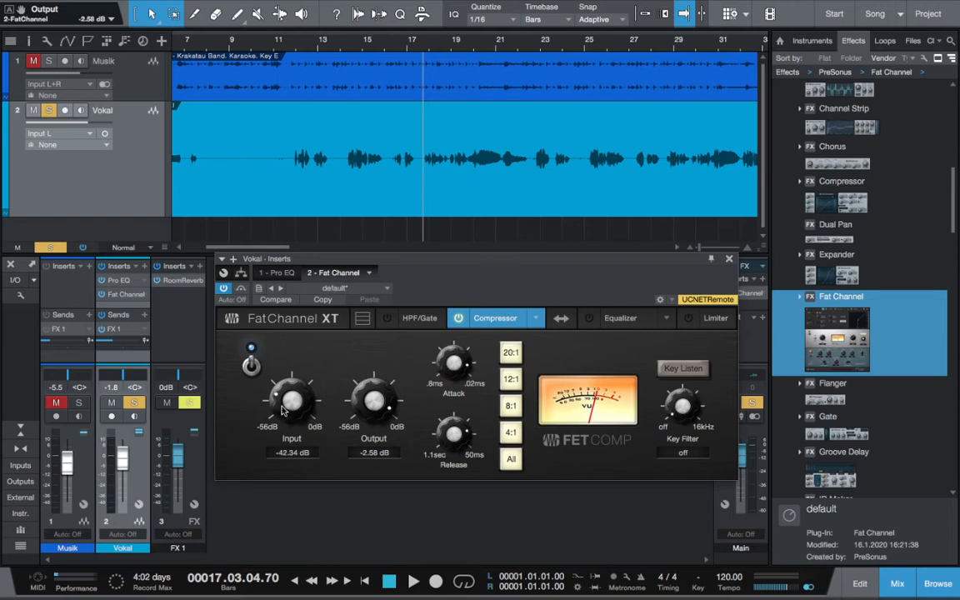
key("space")
left_click_drag(284, 404, 299, 374)
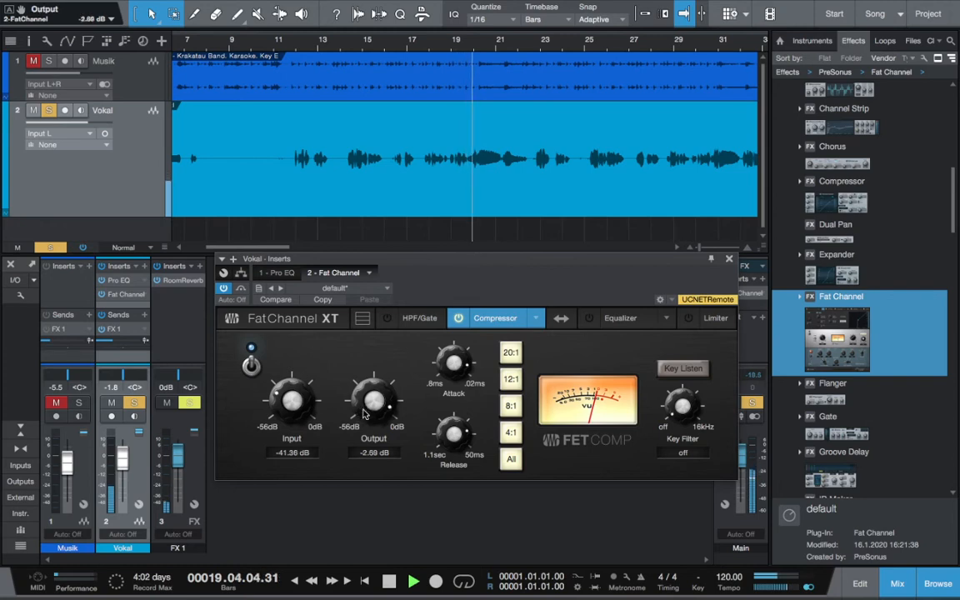
key("space")
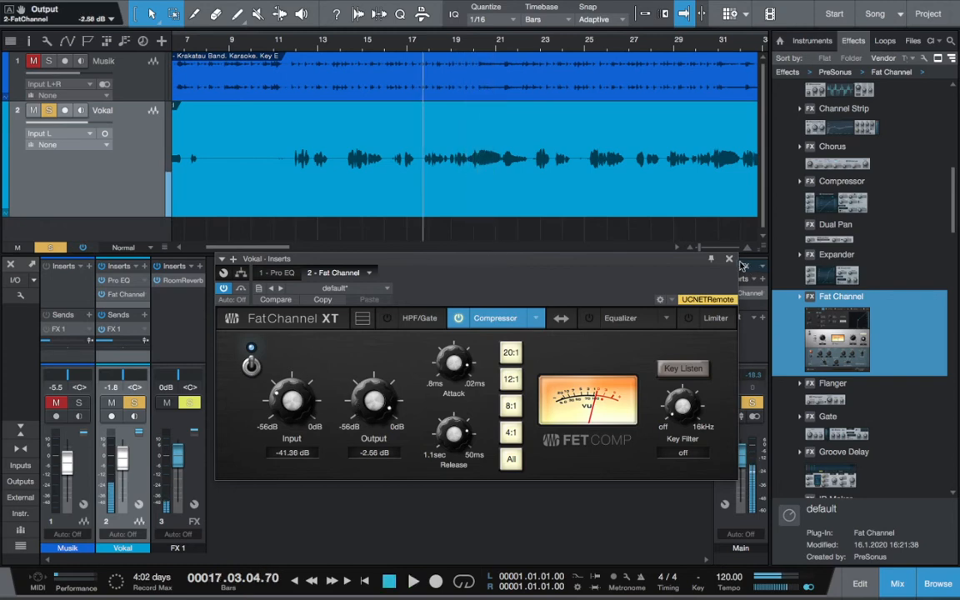
left_click(729, 258)
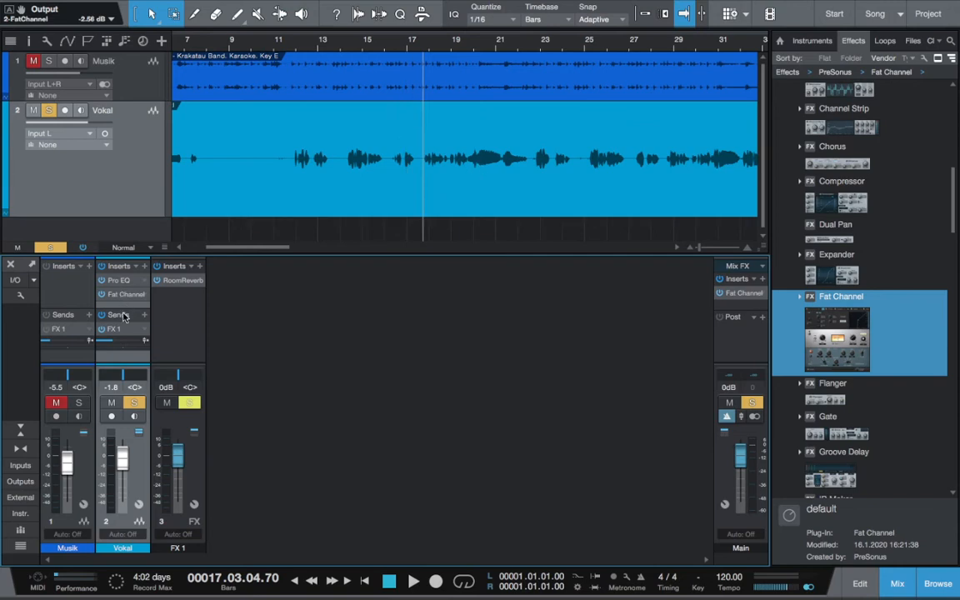
Step: Reactivate the vocal Pro EQ's MF band with a cut of about -2.6 dB at 10.45 kHz, and close the EQ
left_click(122, 281)
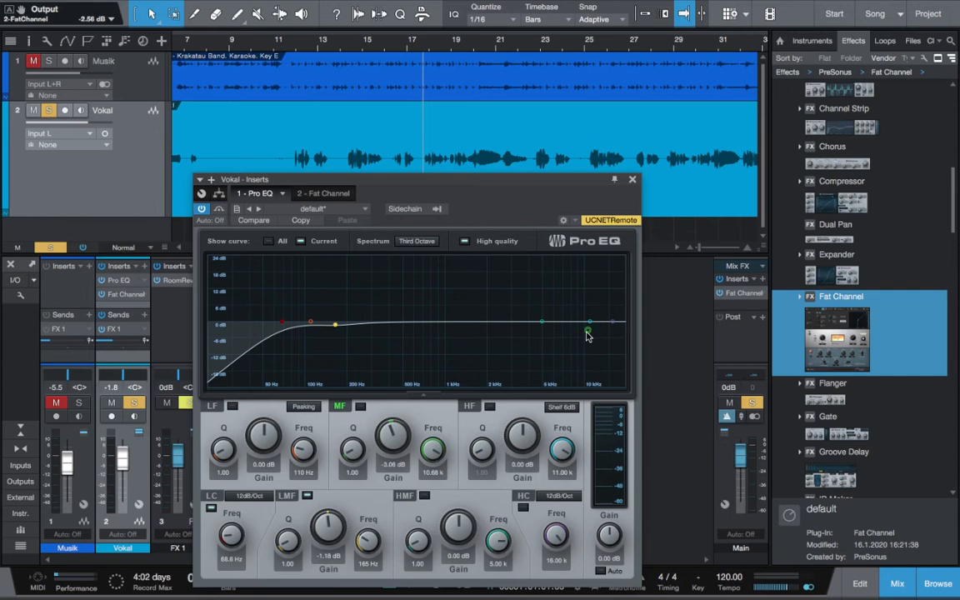
mouse_move(587, 332)
left_mouse_down()
mouse_move(533, 326)
mouse_move(589, 328)
left_mouse_up()
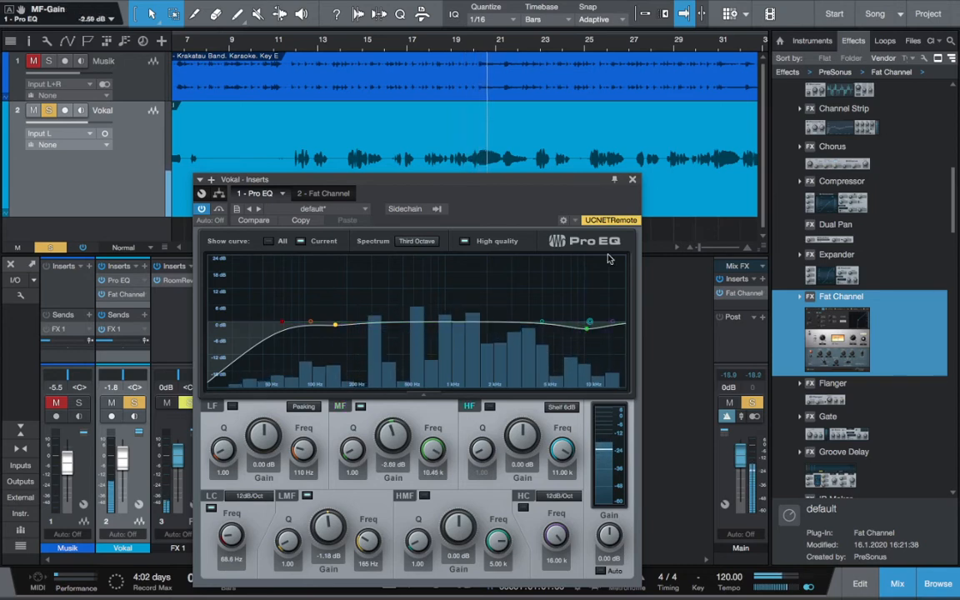
left_click(633, 180)
key("space")
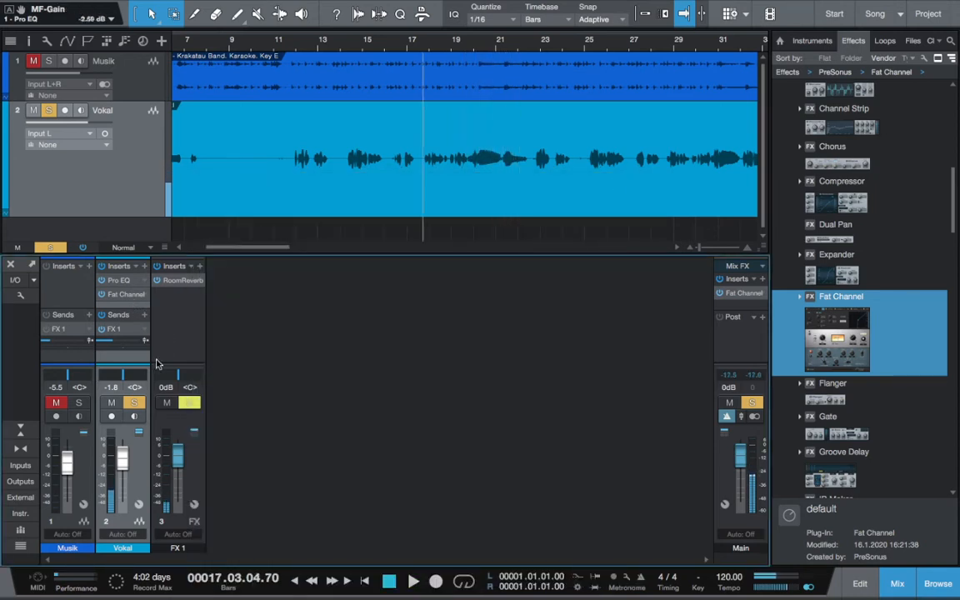
Step: Unsolo the Vokal channel and unmute the Musik channel
left_click(82, 300)
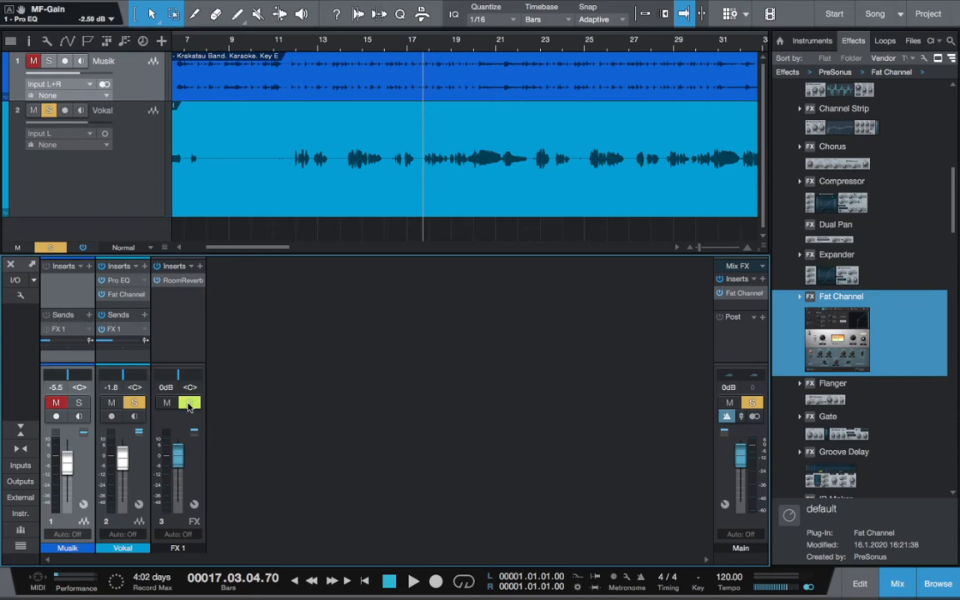
left_click(130, 404)
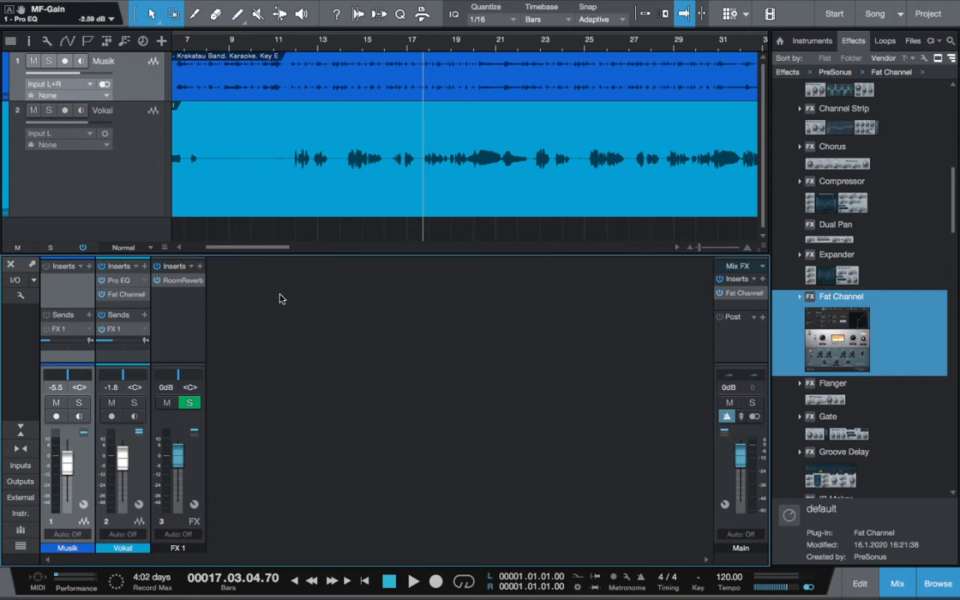
Step: Balance the two tracks during playback, setting the Musik fader to -5.3 dB and the Vokal fader to +0.2 dB
key("space")
left_click_drag(68, 450, 126, 476)
mouse_move(68, 469)
left_mouse_down()
mouse_move(121, 449)
mouse_move(67, 460)
left_mouse_up()
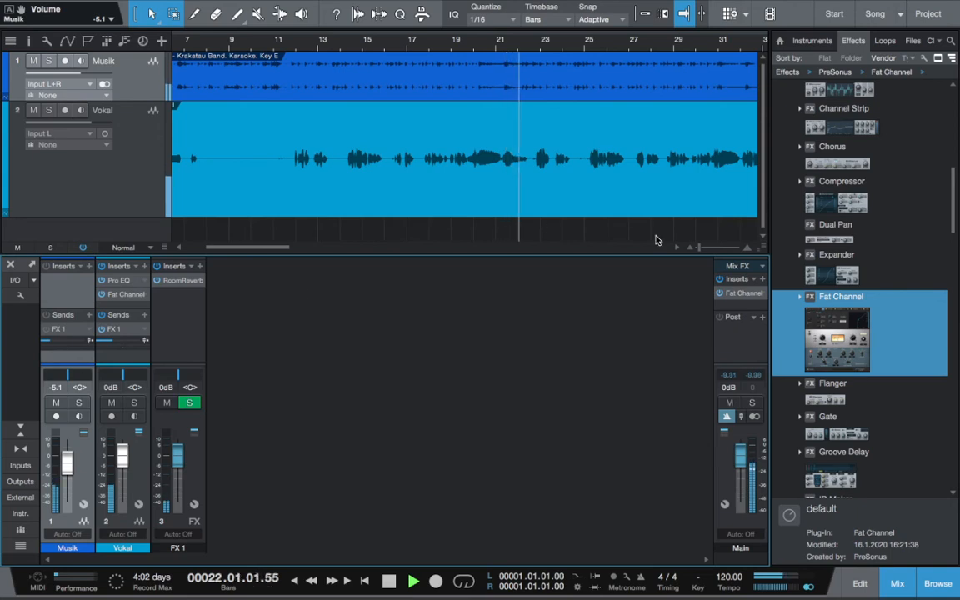
left_click_drag(697, 250, 694, 252)
left_click(692, 249)
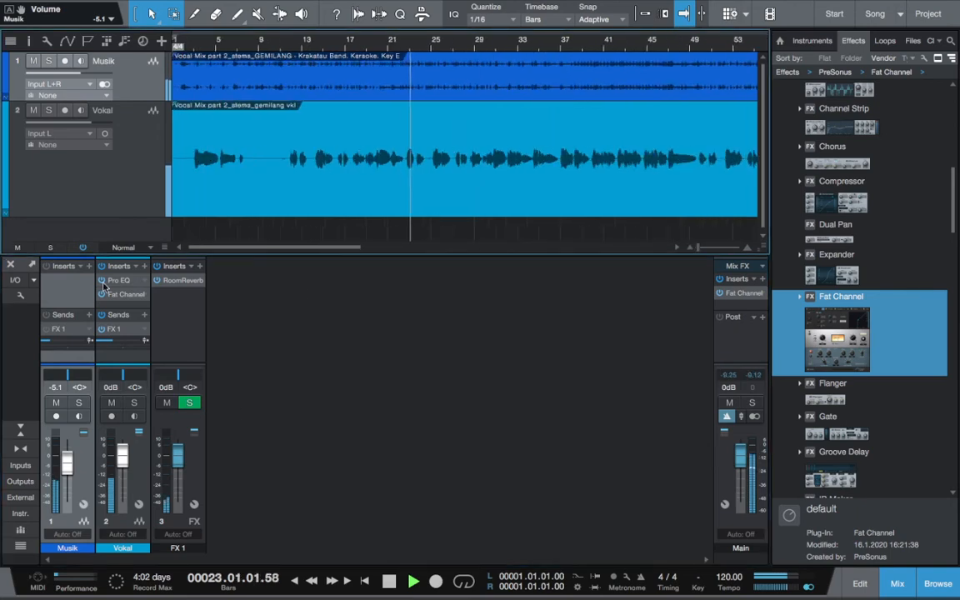
left_click_drag(68, 461, 123, 455)
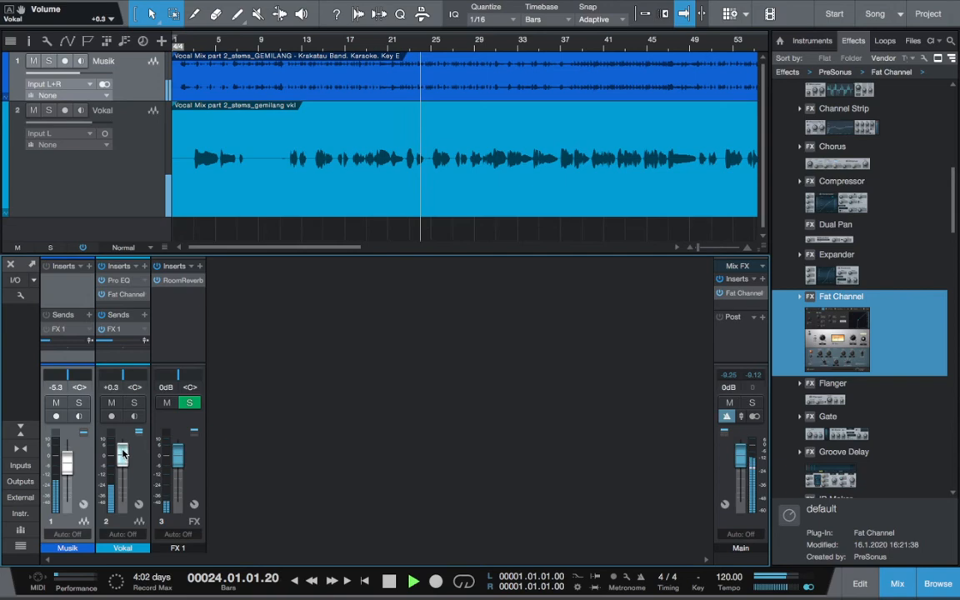
key("space")
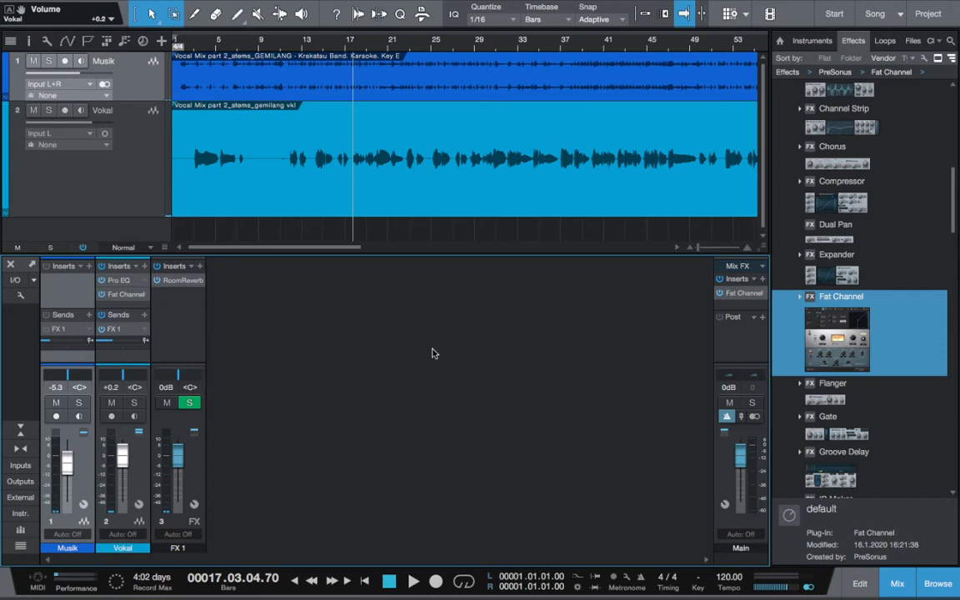
Step: Find Pro EQ among the PreSonus effects and add it as an insert on the Musik channel
scroll(921, 326, "down", 3)
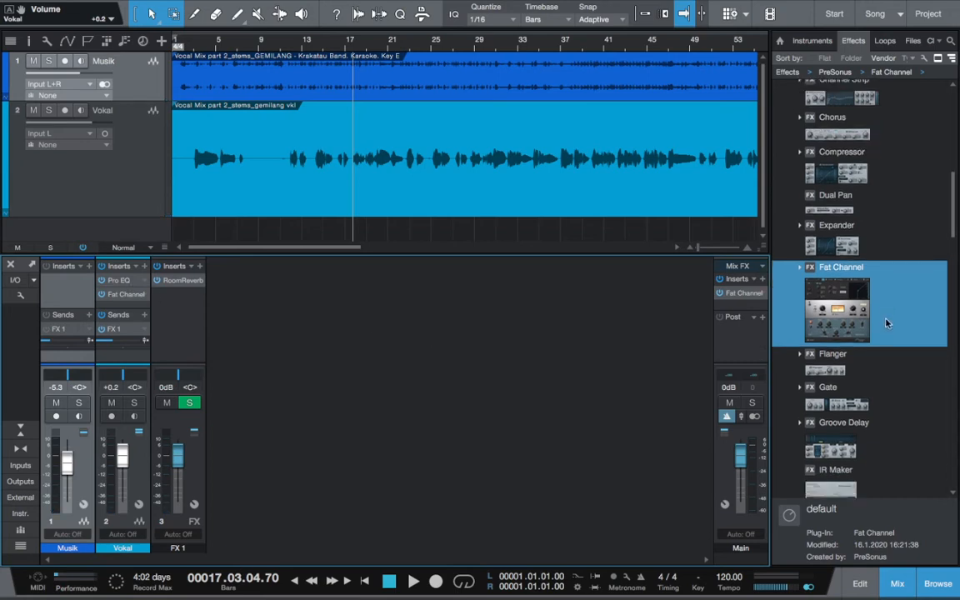
scroll(888, 324, "down", 4)
scroll(888, 325, "down", 20)
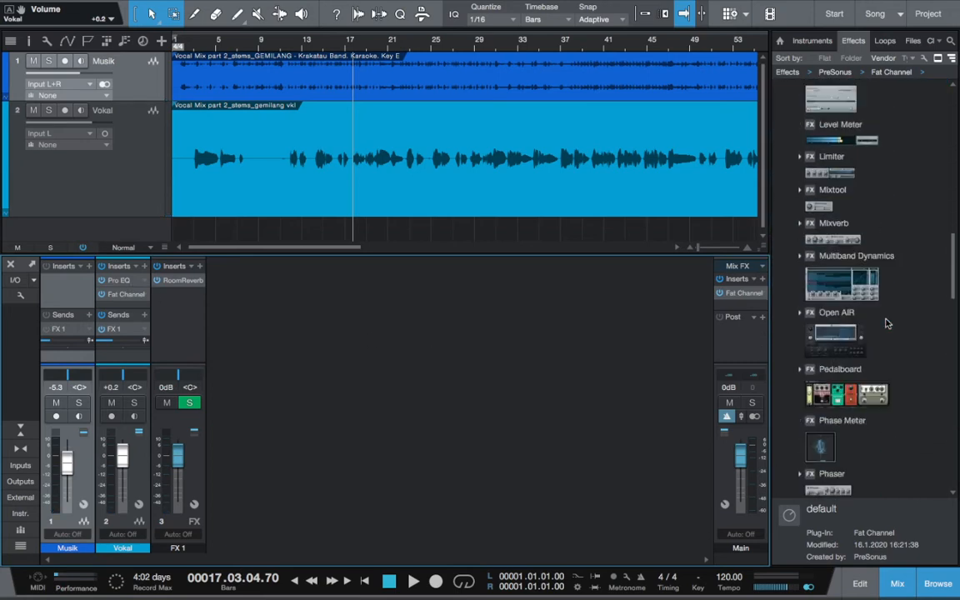
scroll(888, 325, "down", 15)
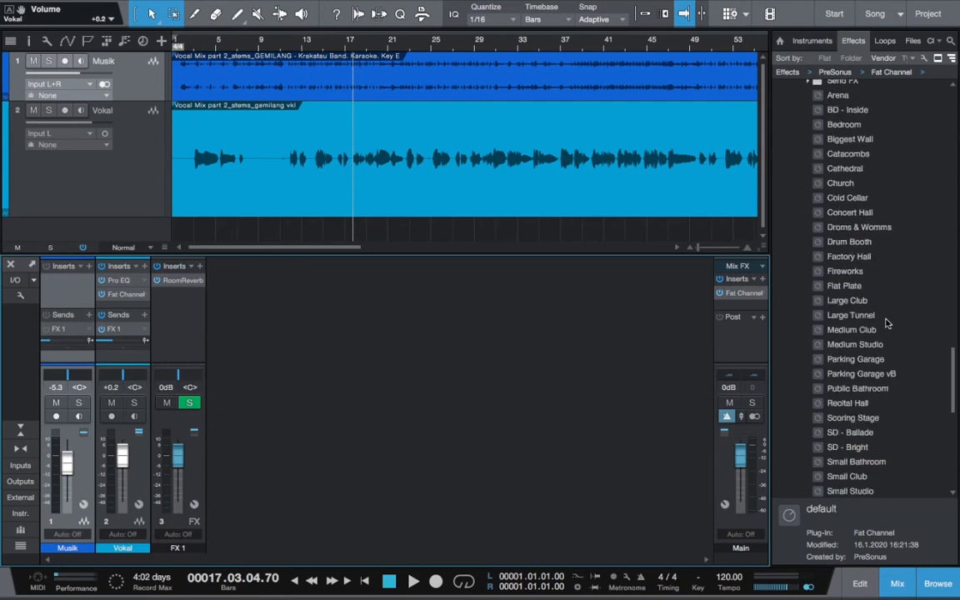
scroll(888, 324, "up", 20)
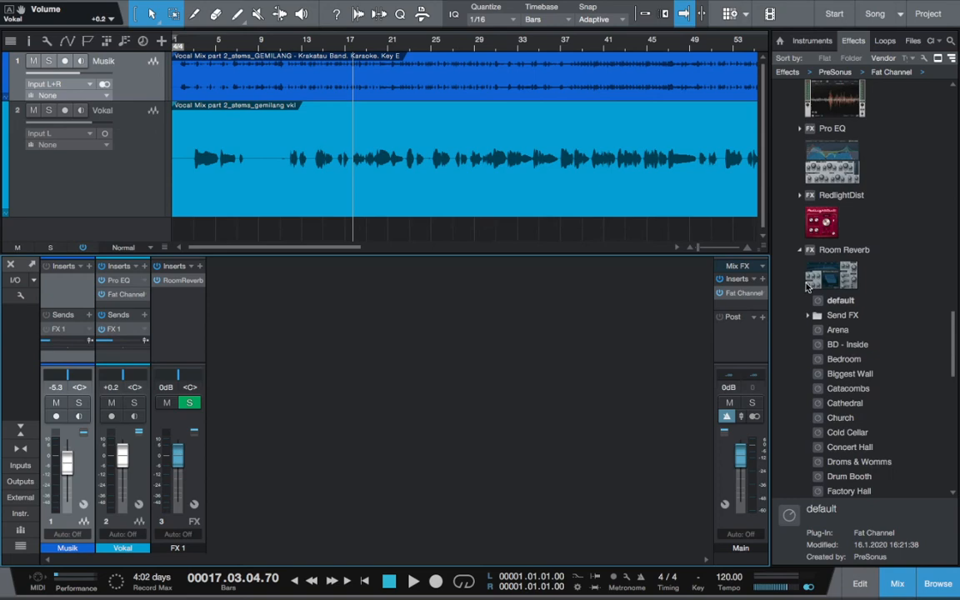
left_click(802, 252)
scroll(853, 349, "down", 4)
scroll(854, 348, "up", 9)
left_click_drag(838, 352, 71, 292)
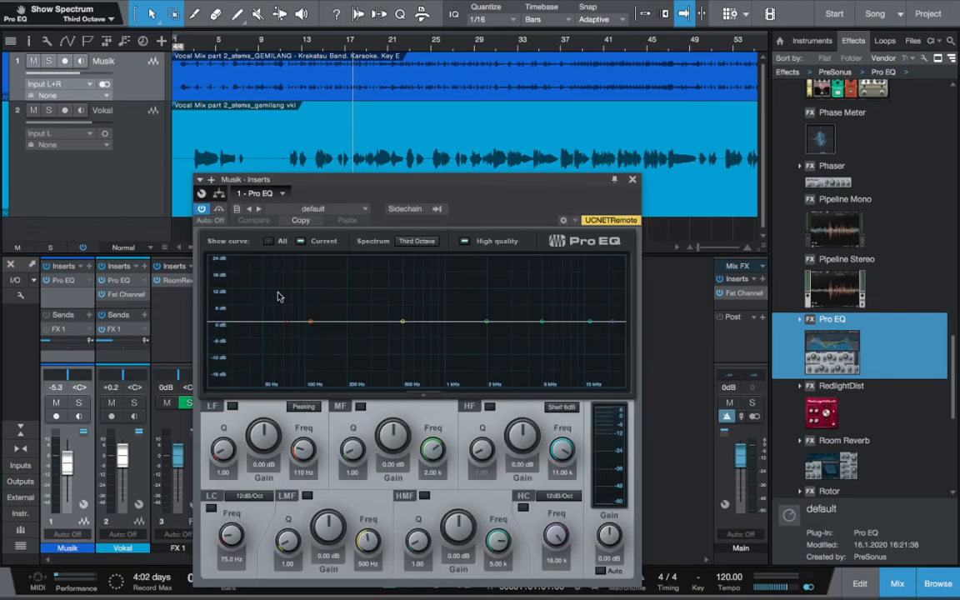
Step: Cut the Musik Pro EQ by 2.35 dB at 131 Hz (MF) and 2.35 dB at 435 Hz (LMF), and close it
left_click_drag(456, 180, 460, 181)
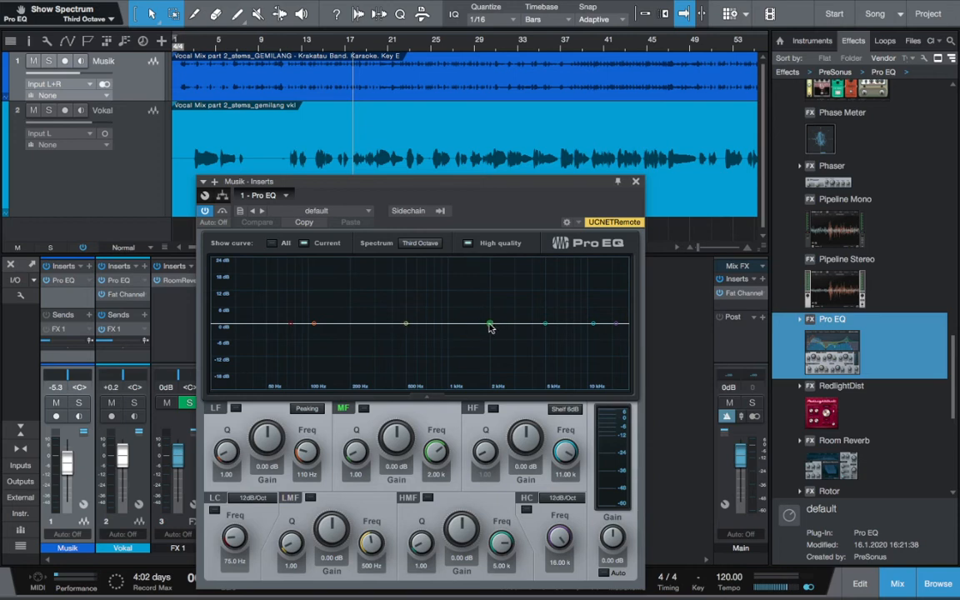
left_click_drag(490, 325, 328, 336)
mouse_move(405, 325)
left_mouse_down()
mouse_move(400, 336)
mouse_move(451, 339)
mouse_move(408, 342)
mouse_move(397, 333)
mouse_move(421, 339)
mouse_move(398, 331)
left_mouse_up()
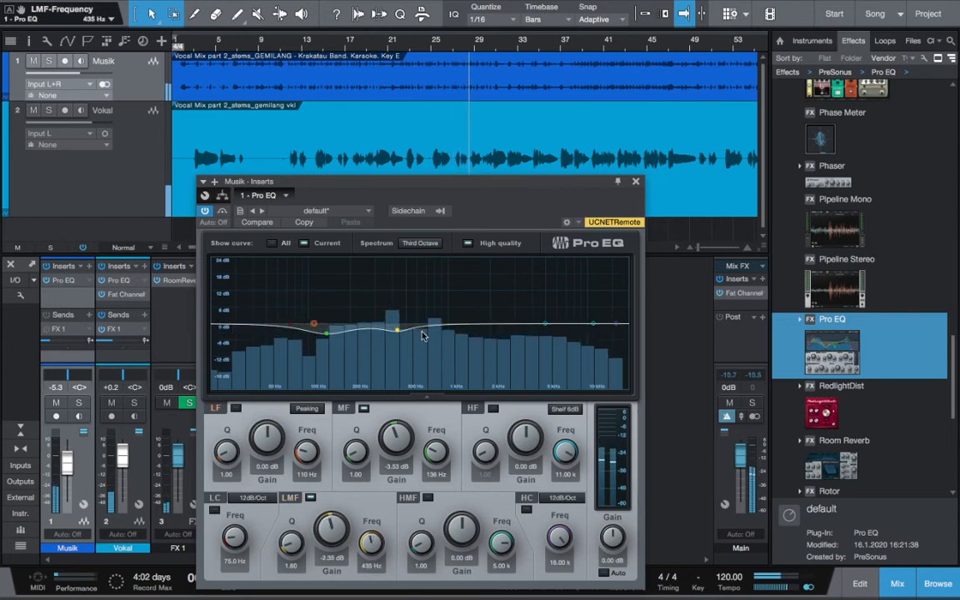
left_click_drag(327, 335, 326, 333)
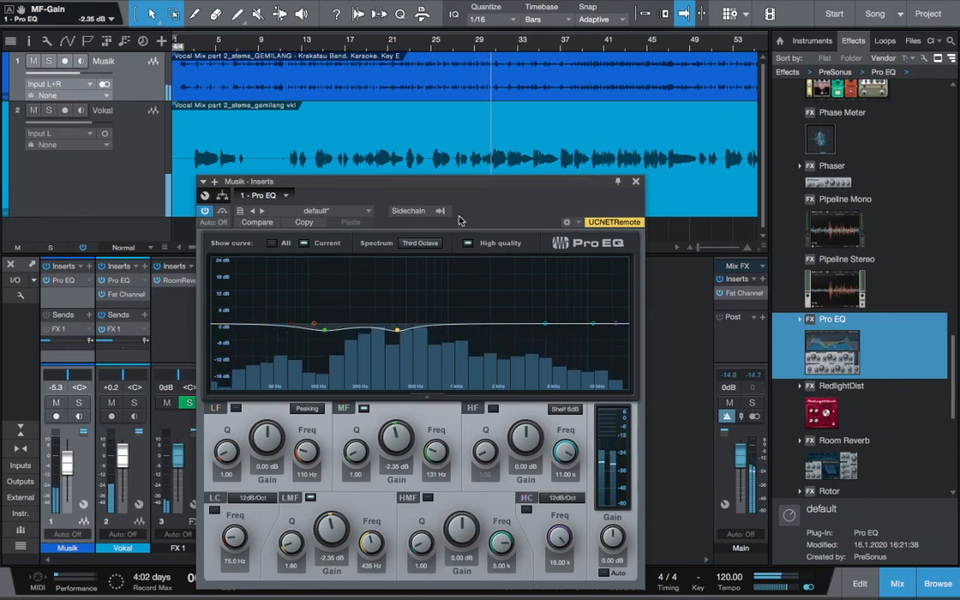
left_click(637, 181)
Step: Activate the Musik channel's FX 1 send and balance the Musik and Vokal send levels during playback
left_click(711, 249)
scroll(711, 248, "down", 5)
scroll(712, 249, "up", 3)
scroll(711, 248, "down", 5)
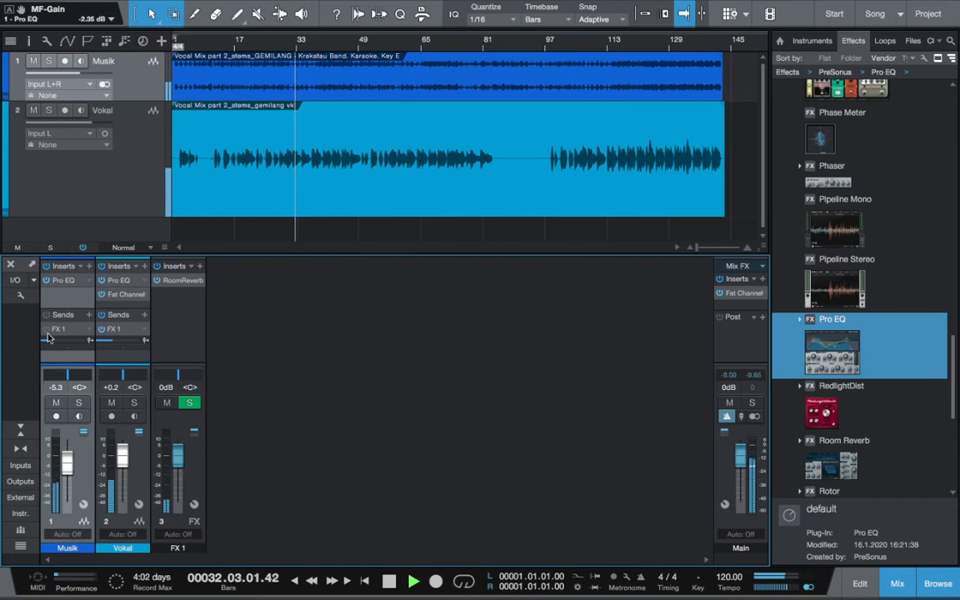
mouse_move(118, 346)
left_mouse_down()
mouse_move(290, 347)
mouse_move(129, 348)
left_mouse_up()
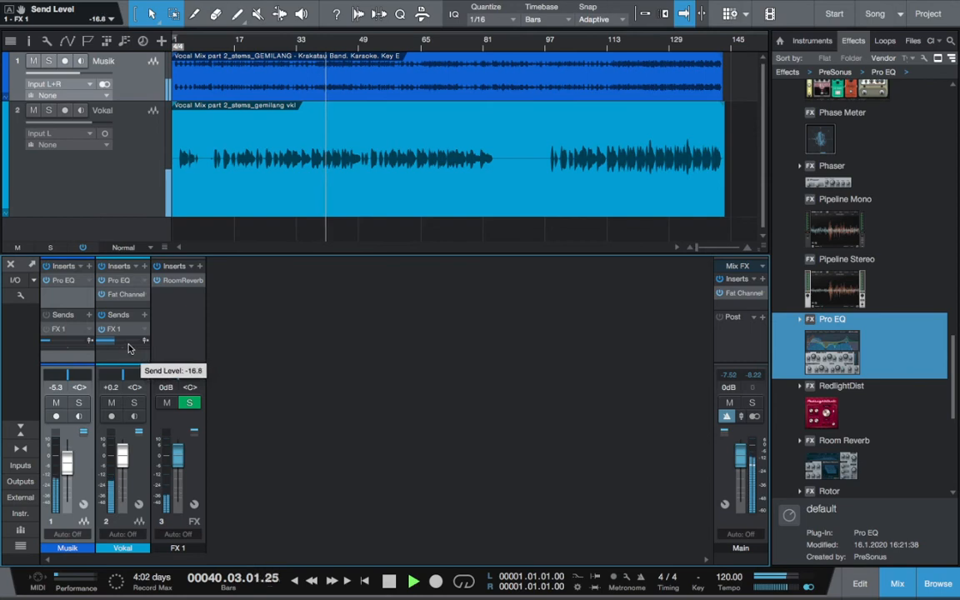
left_click(47, 330)
left_click_drag(51, 346, 152, 351)
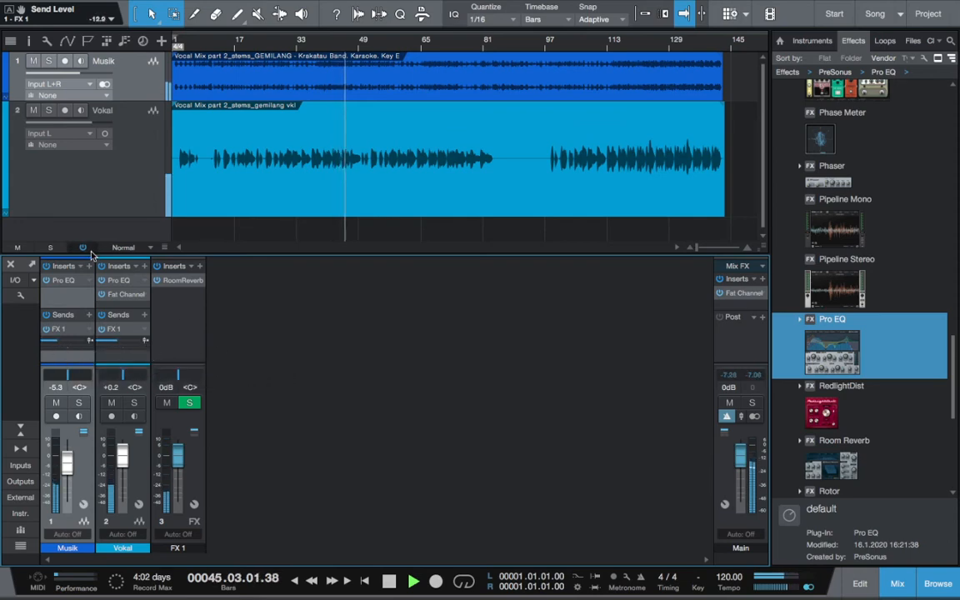
Step: Set the Musik fader to -5.4 dB and the Vokal fader to +0.8 dB, and review the Musik Pro EQ curve
left_click_drag(64, 468, 64, 467)
left_click_drag(123, 449, 123, 446)
left_click_drag(65, 463, 121, 462)
key("space")
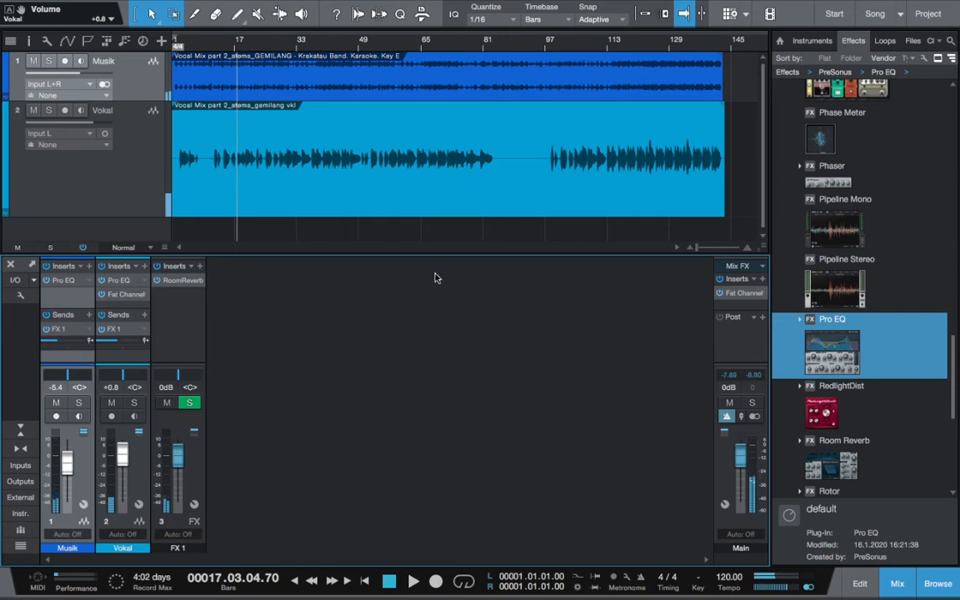
double_click(66, 281)
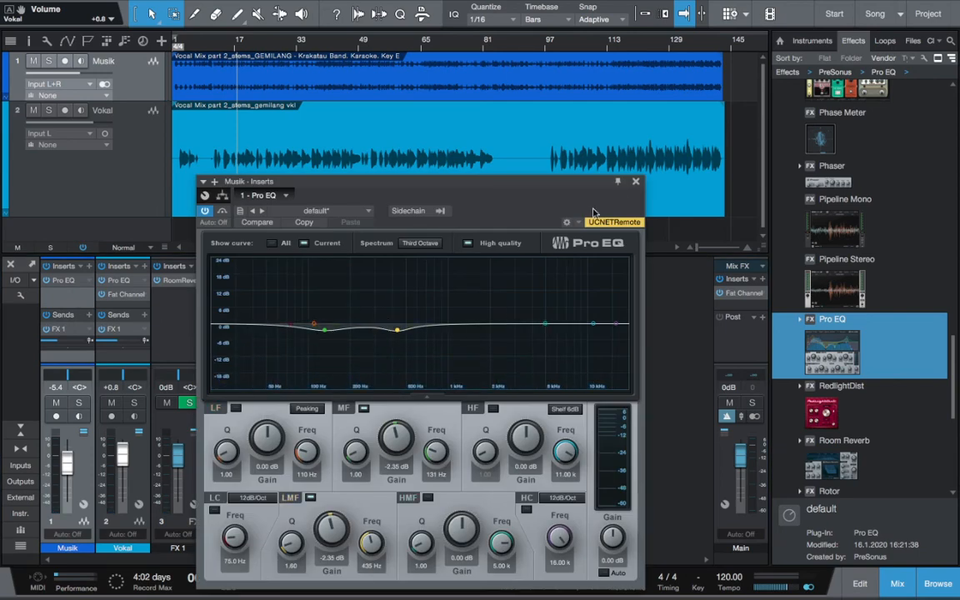
left_click(635, 181)
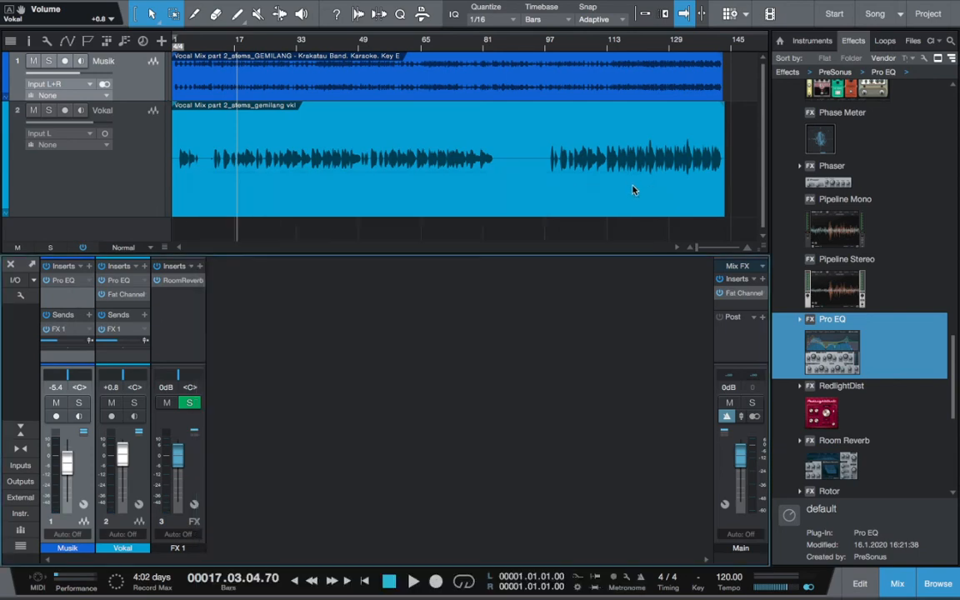
Step: Lower the Tube compressor gain slightly in the Main channel's Fat Channel, and close the plug-in
left_click(735, 293)
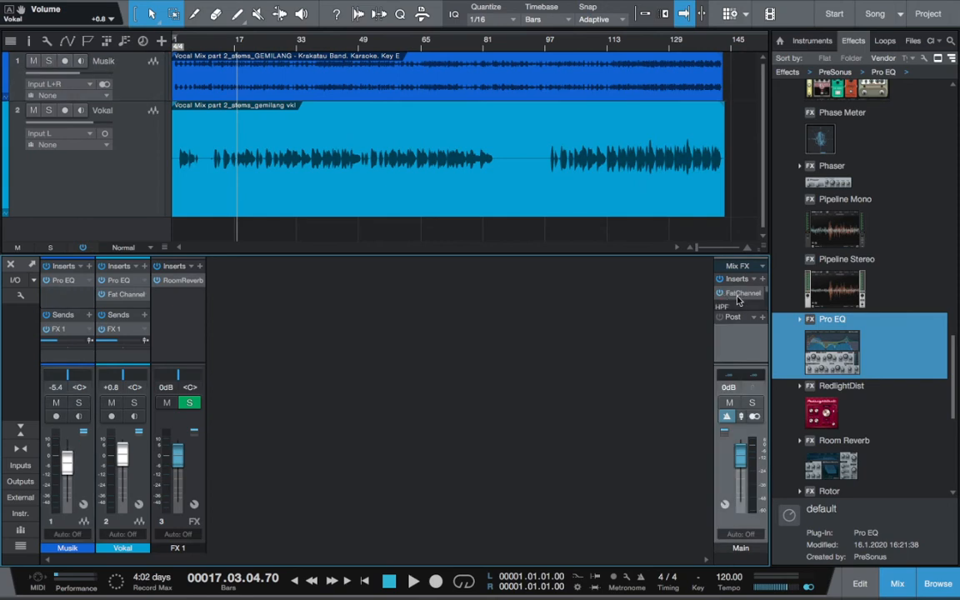
double_click(737, 296)
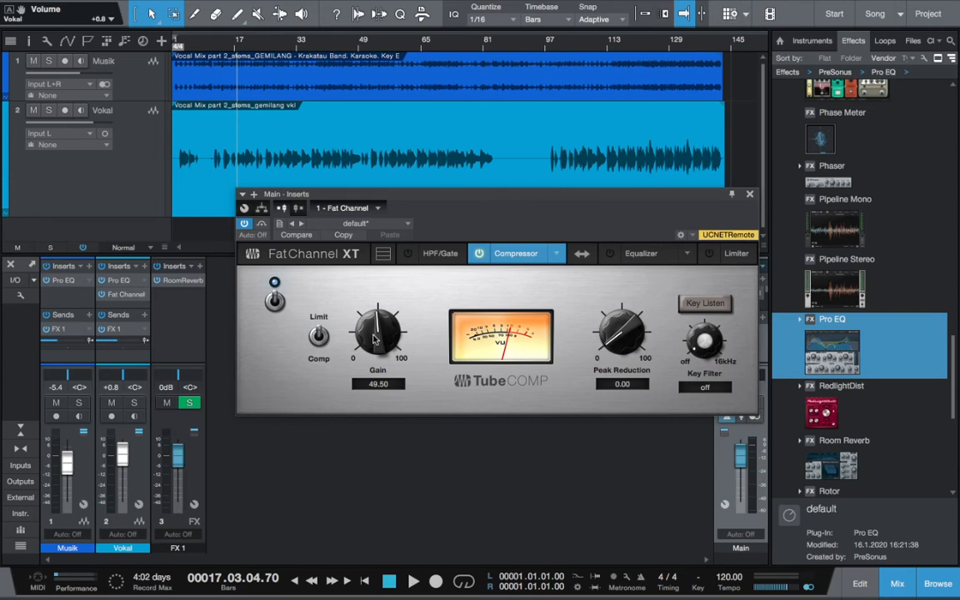
left_click_drag(377, 334, 377, 337)
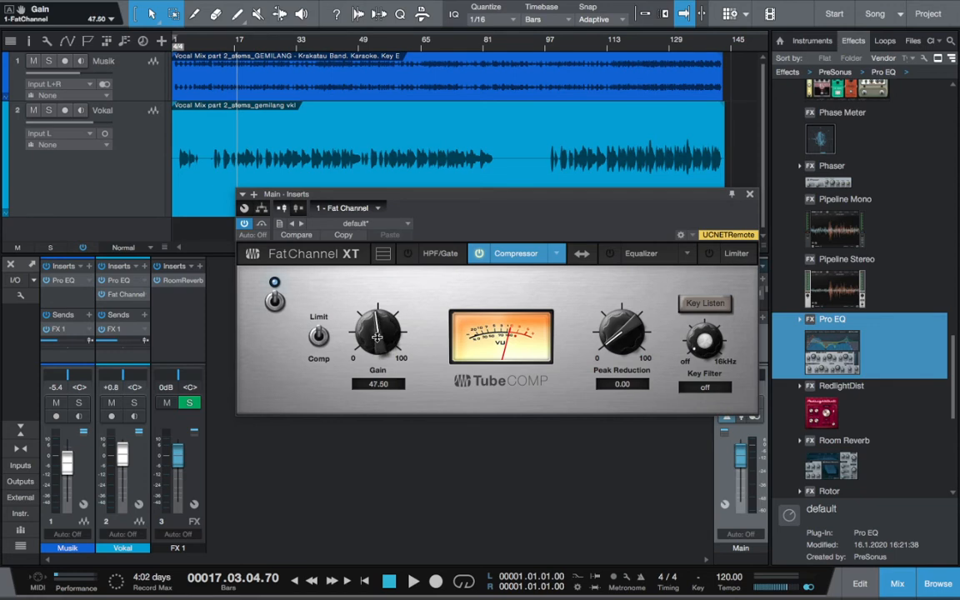
left_click_drag(376, 340, 377, 336)
left_click(750, 196)
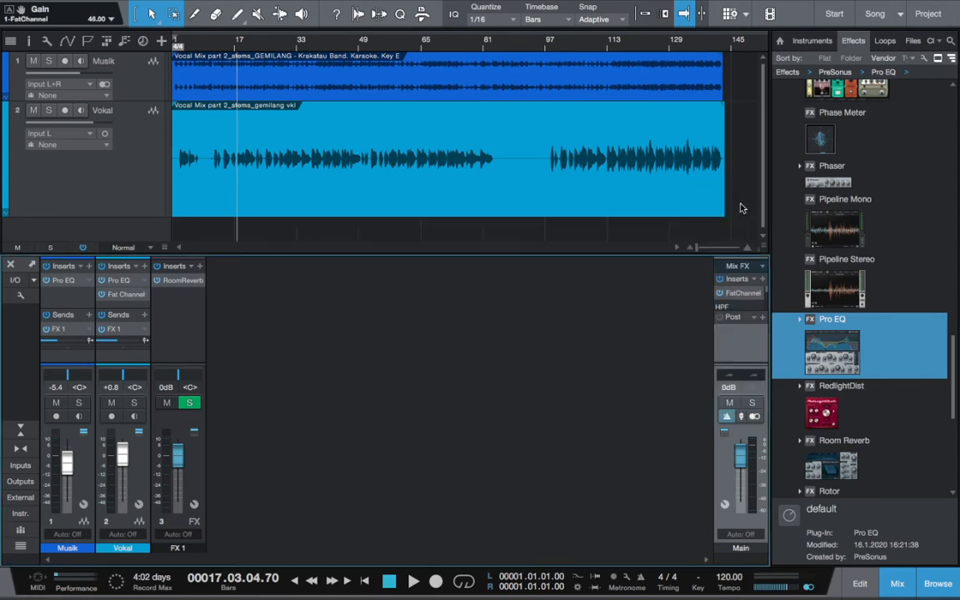
Step: During playback, raise the Main Tube compressor gain to 51 and set the faders to -5.0 dB for Musik and -0.9 dB for Vokal
key("space")
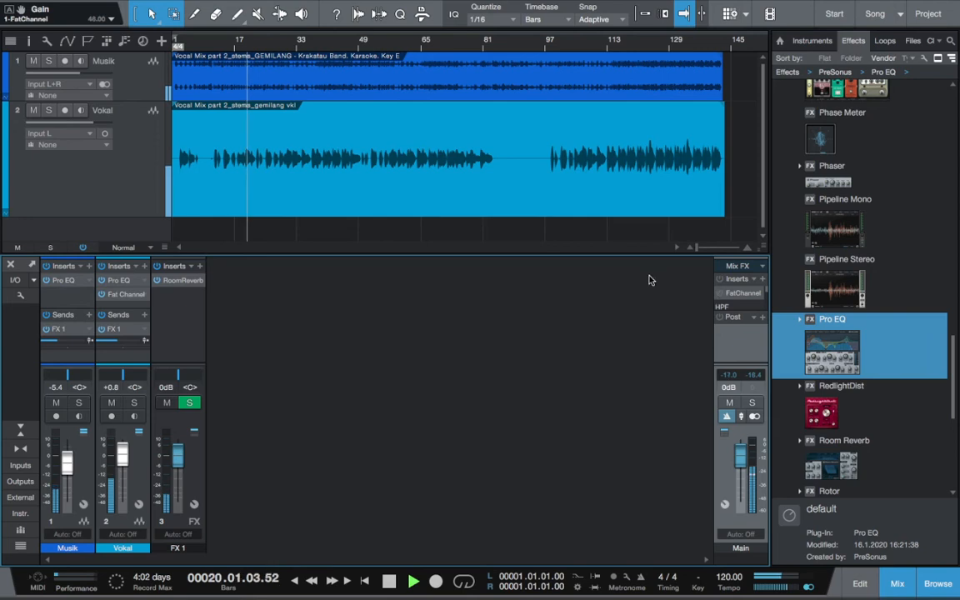
left_click(742, 296)
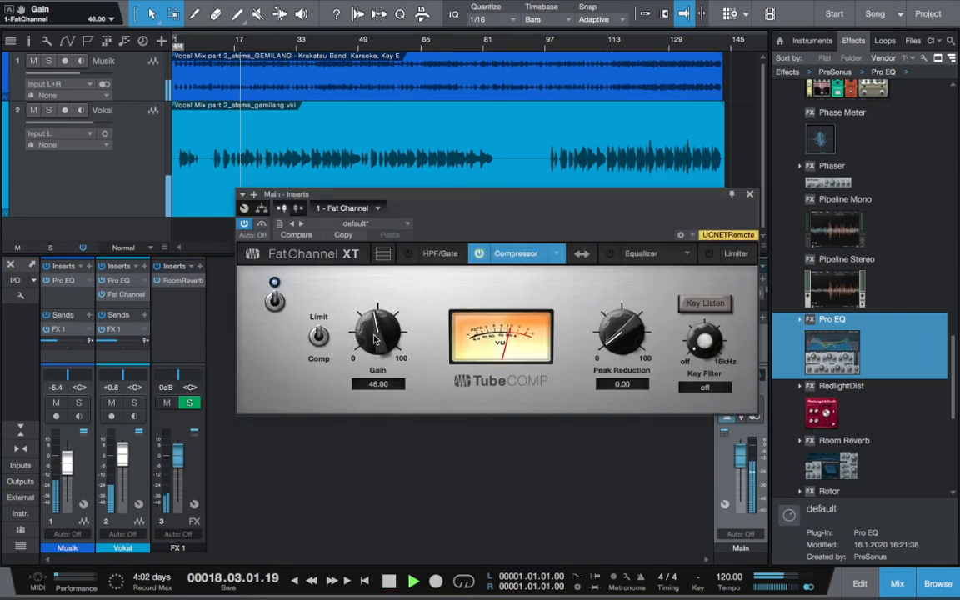
left_click_drag(377, 335, 378, 327)
mouse_move(123, 458)
left_mouse_down()
mouse_move(67, 462)
mouse_move(123, 461)
left_mouse_up()
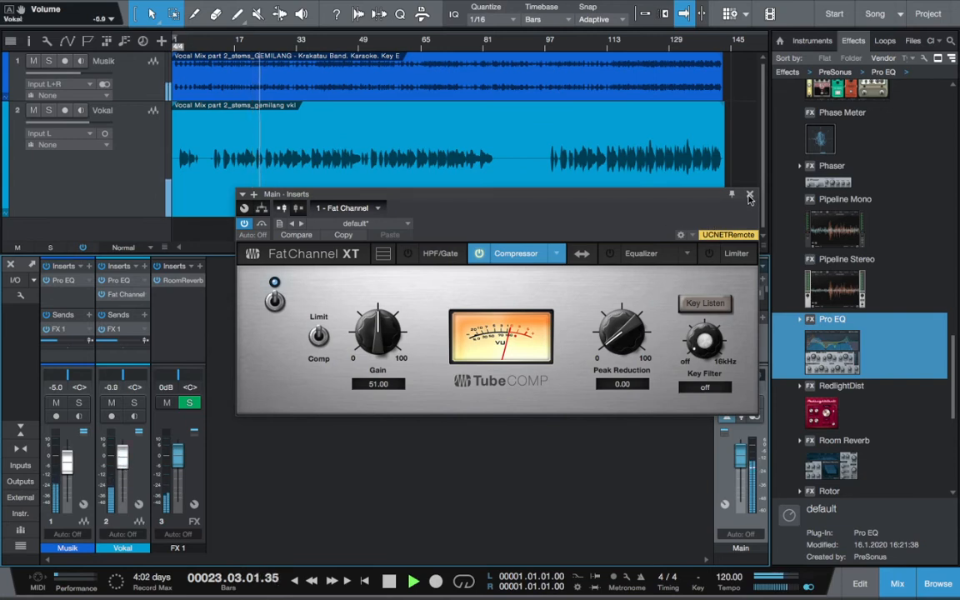
key("space")
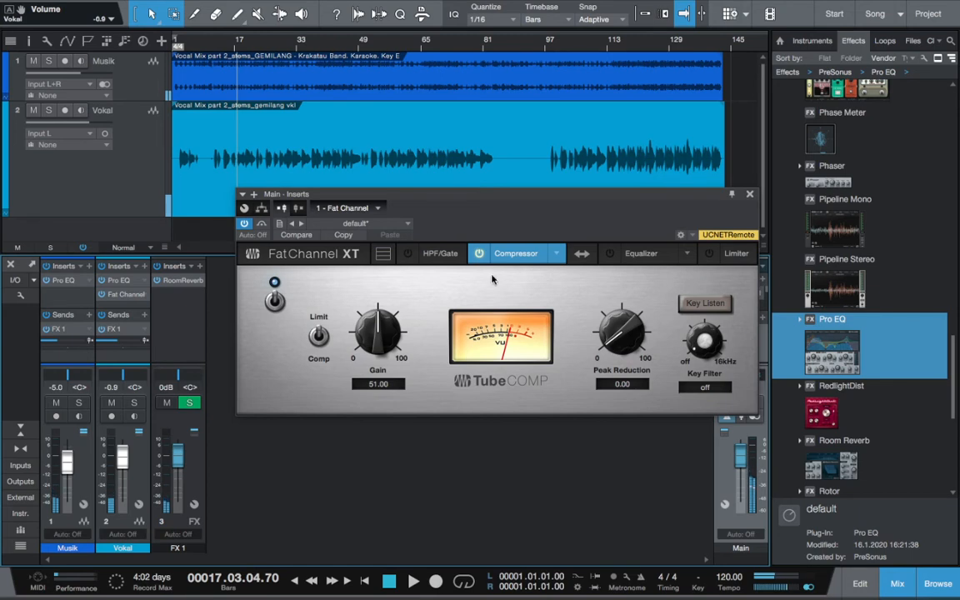
Step: Check the compressor models available in the Main Fat Channel, keep Tube, and close the plug-in
left_click(560, 255)
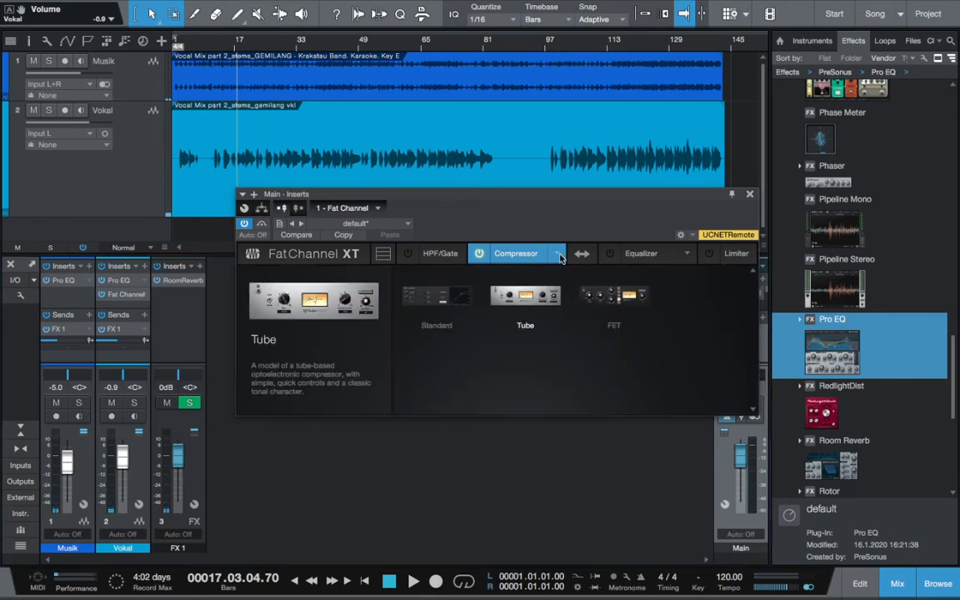
left_click(542, 256)
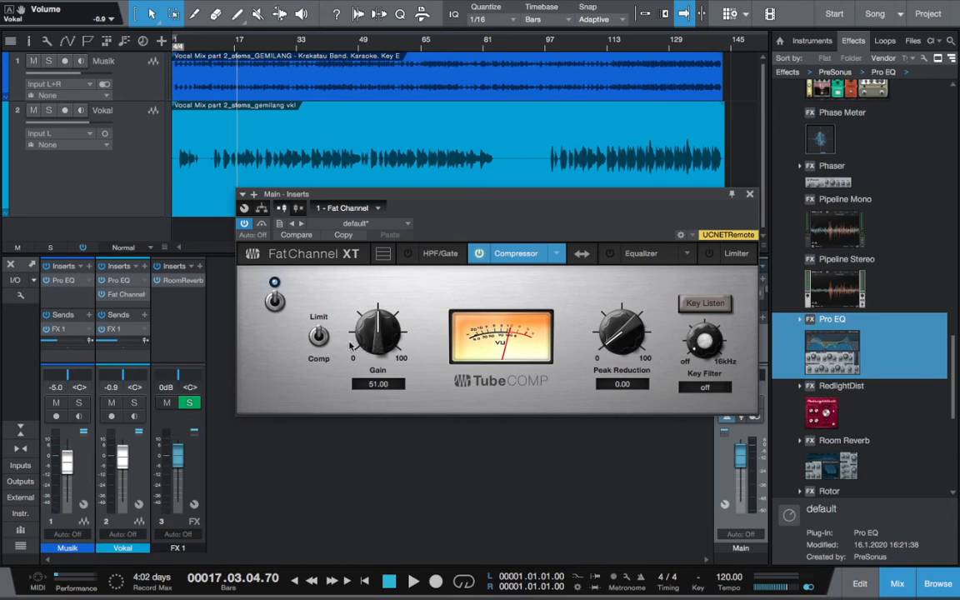
left_click(750, 195)
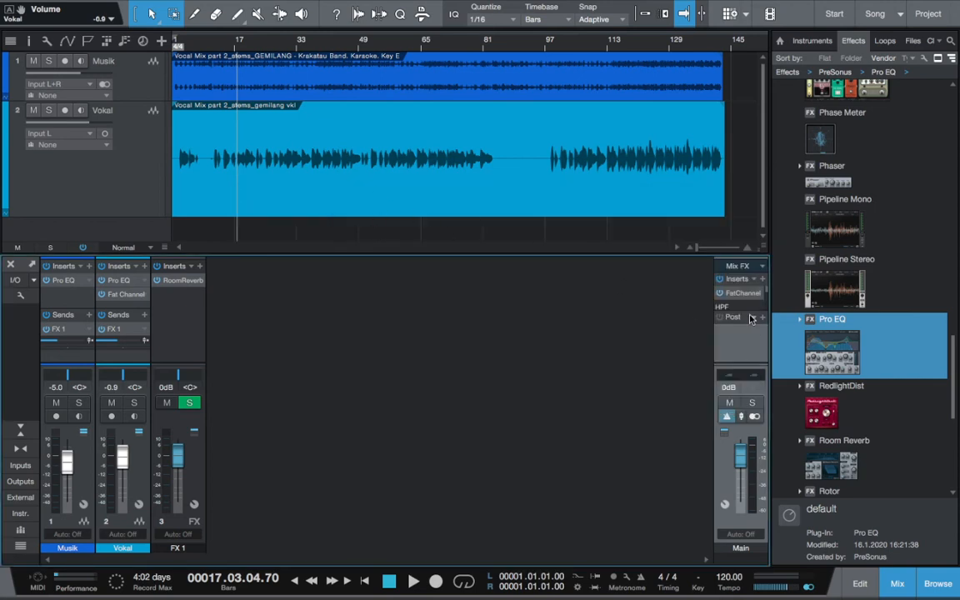
Step: Enlarge the mixer, play from about bar 10, and set the Musik fader to -3.6 dB and the Vokal fader to -1.6 dB
left_click_drag(612, 256, 612, 247)
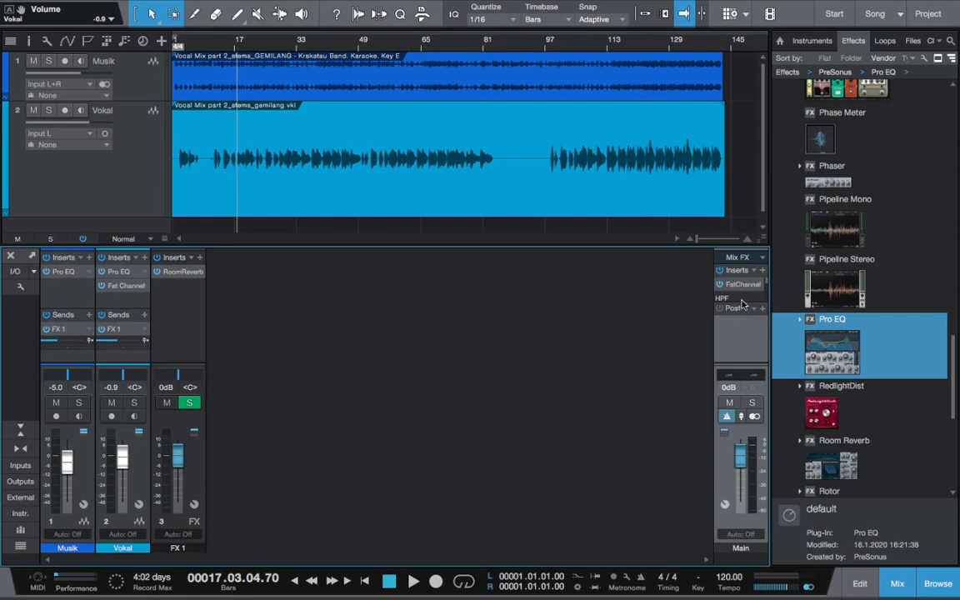
left_click_drag(187, 244, 190, 214)
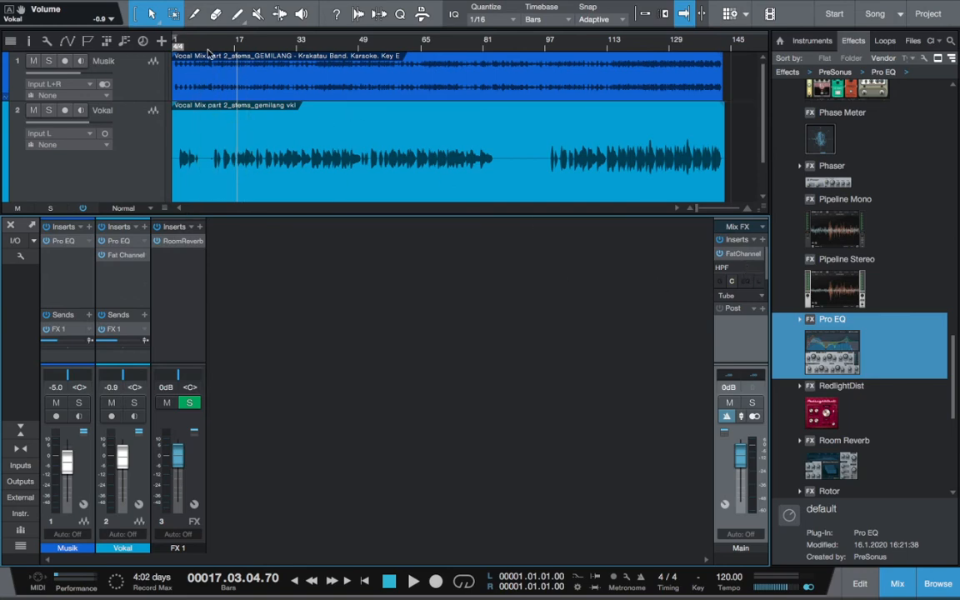
left_click(213, 42)
key("space")
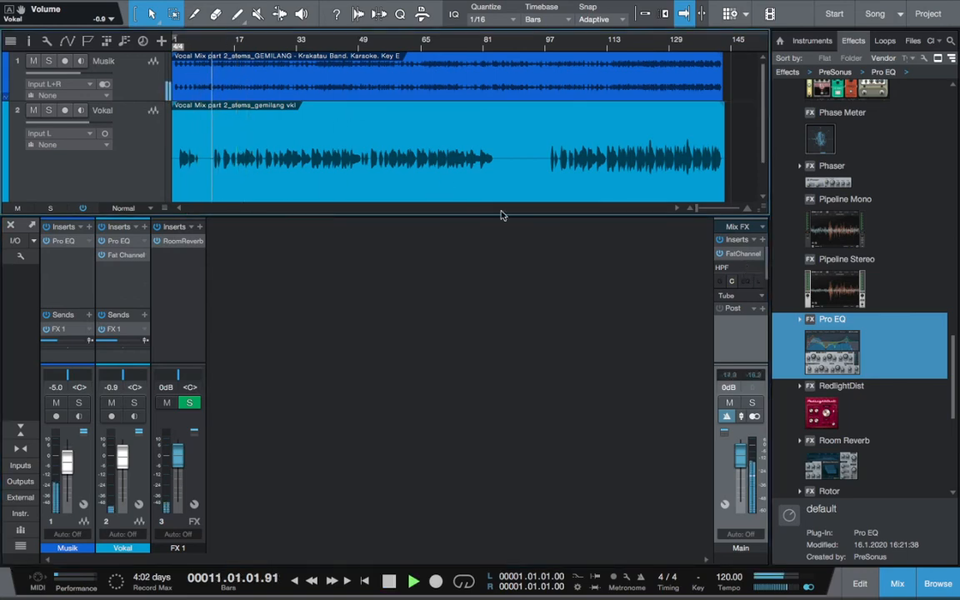
left_click(747, 255)
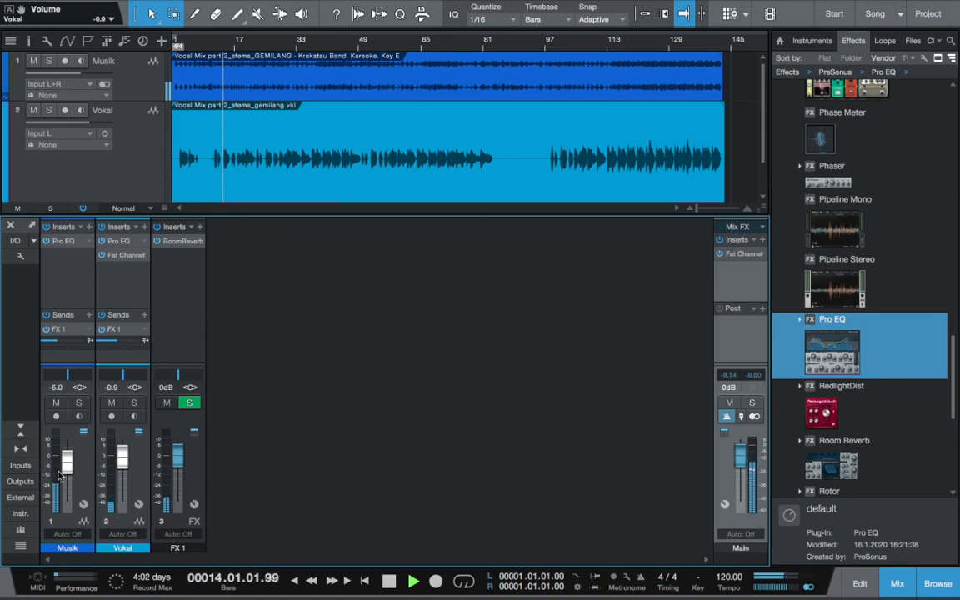
left_click_drag(67, 470, 67, 466)
left_click_drag(126, 468, 126, 480)
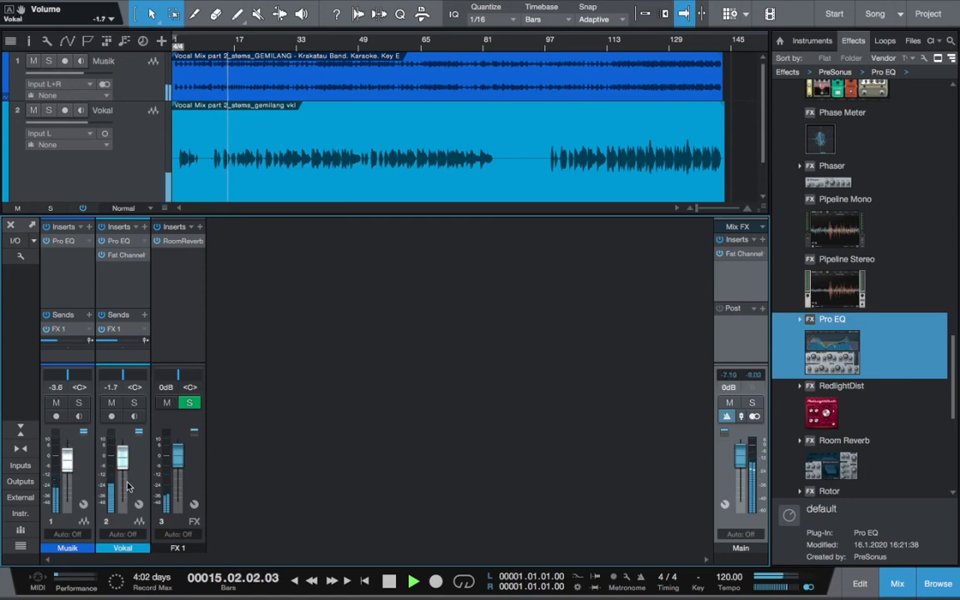
Step: Insert the PreSonus Limiter after the Fat Channel on the Main channel and move its window clear of the tracks
left_click(762, 240)
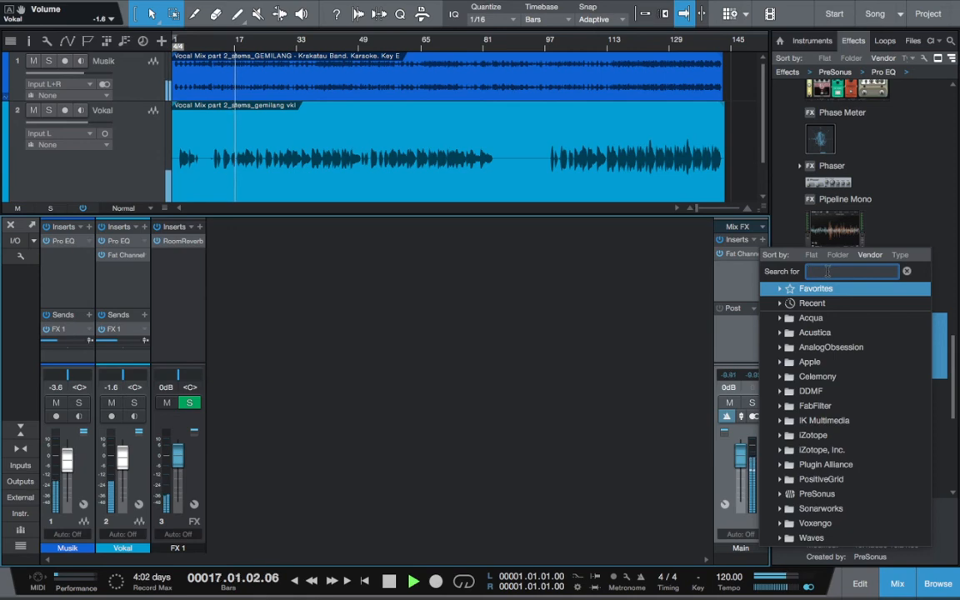
type("limi")
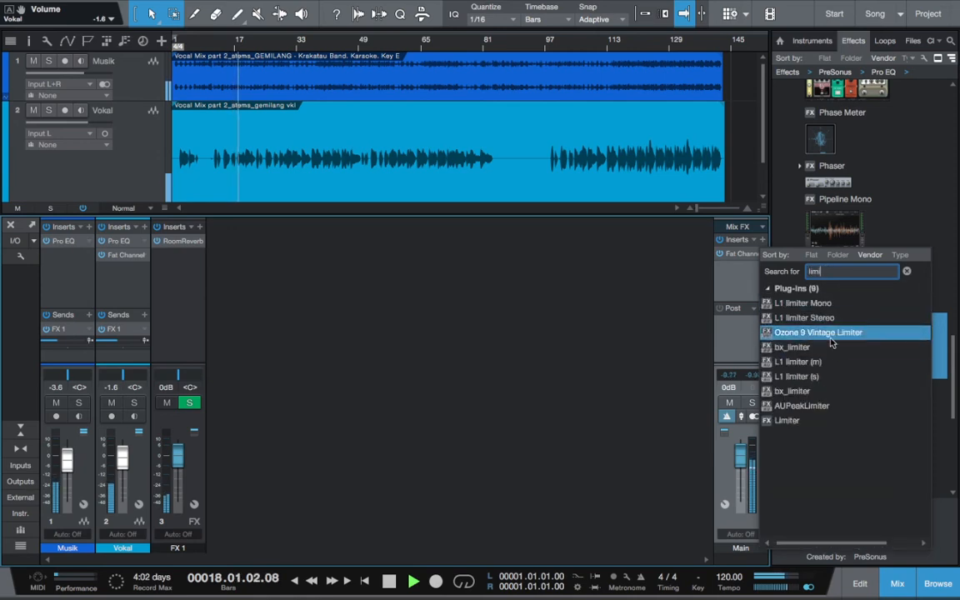
left_click(838, 421)
left_click_drag(372, 193, 435, 297)
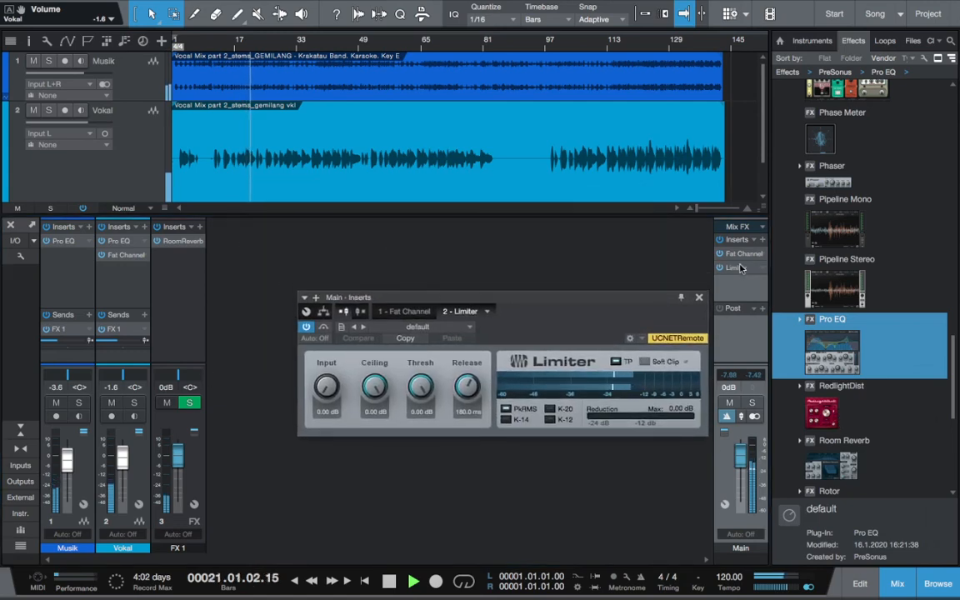
Step: Set the Main Limiter's threshold to -0.36 dB and its input to 6.03 dB, and close the plug-in
left_click_drag(419, 391, 417, 395)
left_click_drag(344, 387, 323, 350)
mouse_move(421, 387)
left_mouse_down()
mouse_move(416, 398)
mouse_move(417, 389)
left_mouse_up()
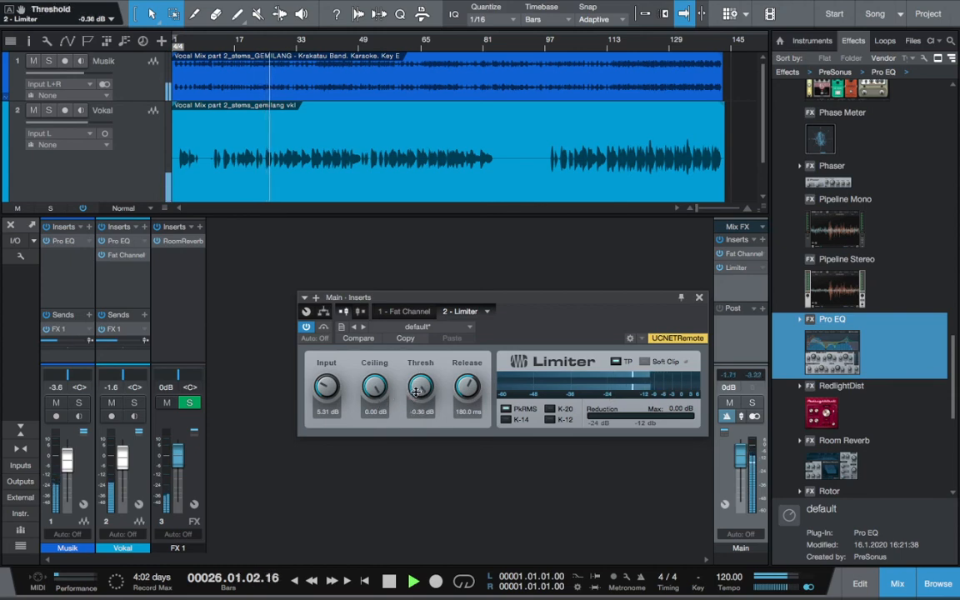
left_click_drag(327, 393, 293, 348)
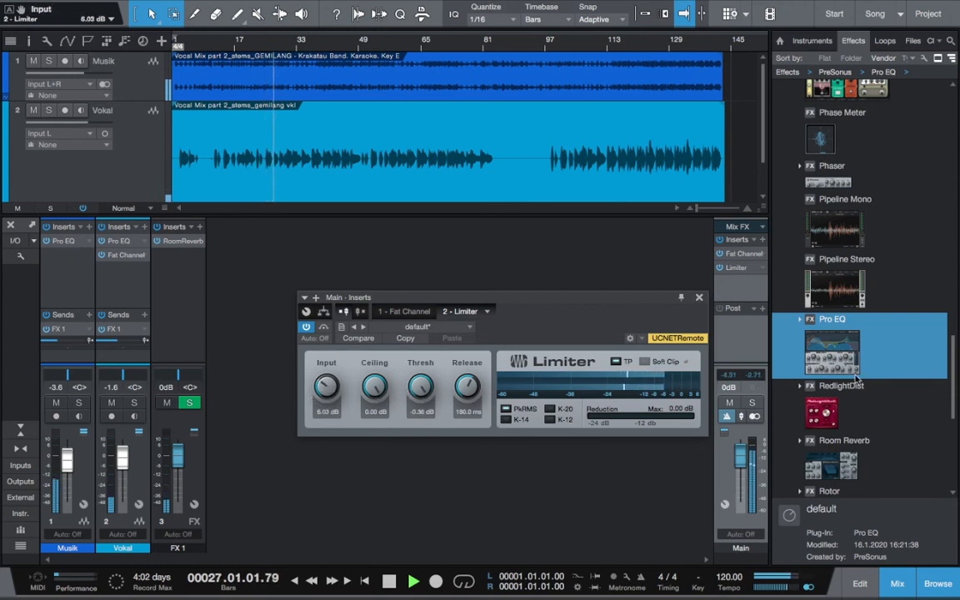
left_click(699, 297)
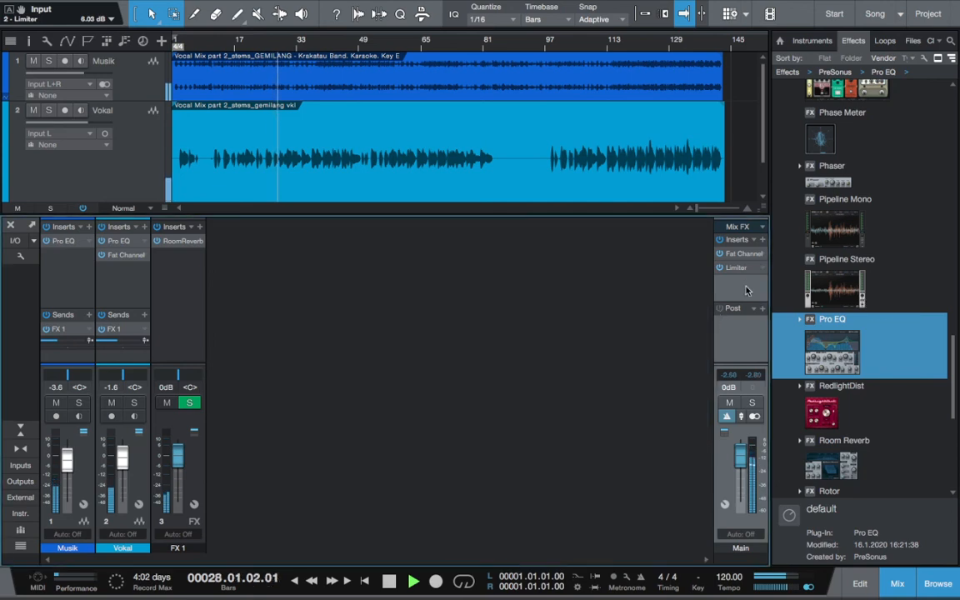
Step: Insert Pro EQ on the Main channel and place it between the Fat Channel and the Limiter
left_click(762, 240)
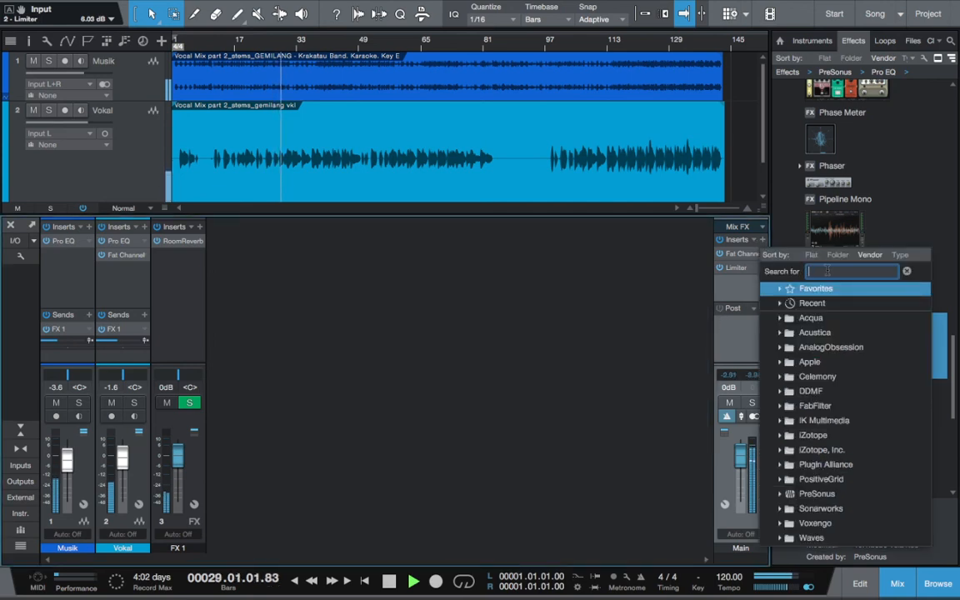
type("pro")
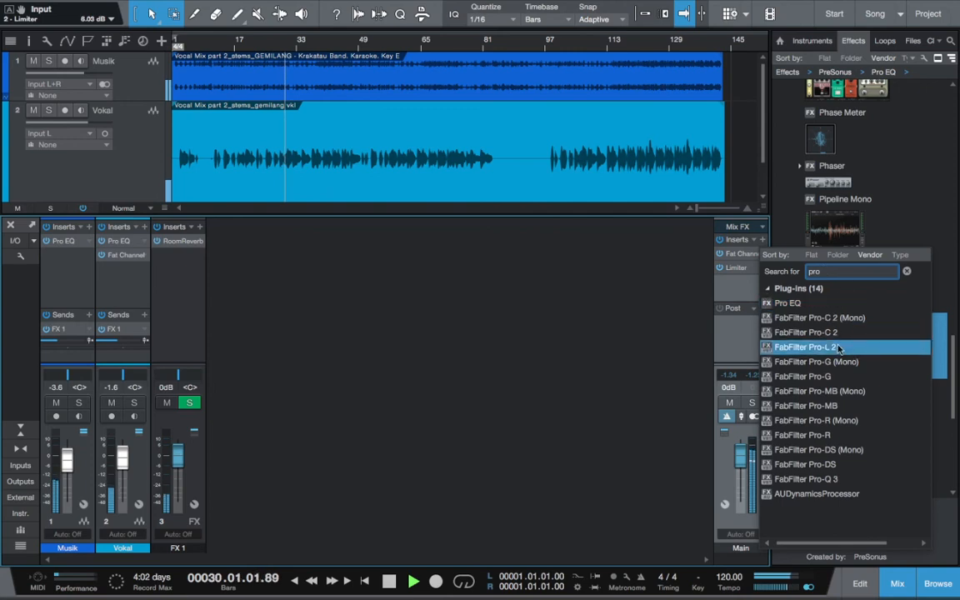
left_click(796, 303)
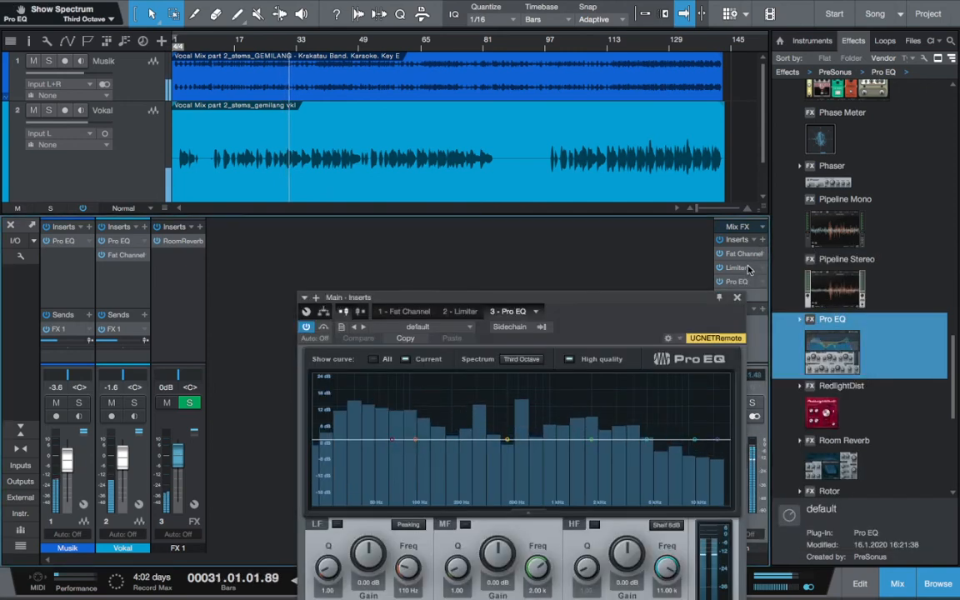
left_click_drag(748, 270, 742, 288)
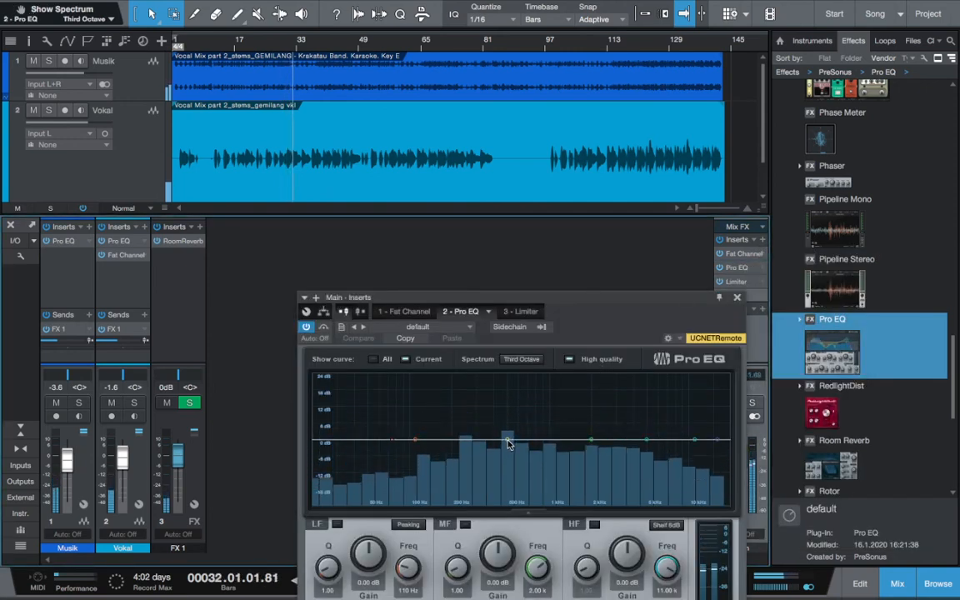
Step: Cut the low-mid band of the Main Pro EQ by 1.88 dB at about 80 Hz, and close the plug-in
left_click_drag(509, 442, 719, 454)
left_click_drag(481, 451, 405, 448)
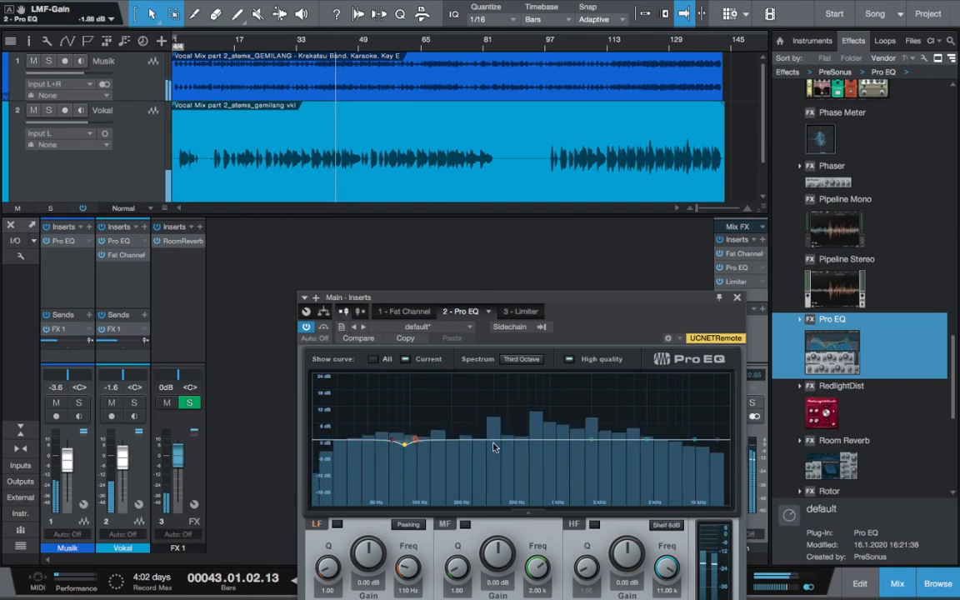
left_click(738, 298)
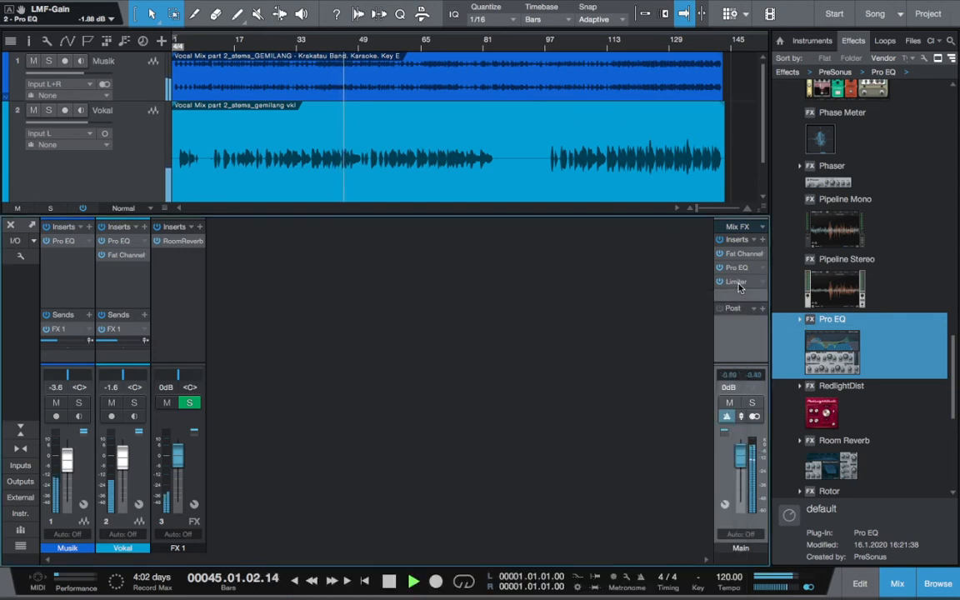
Step: Lower the computer's output volume slightly and raise the Main Limiter's input to about 8.2 dB
key("XF86AudioLowerVolume")
key("XF86AudioLowerVolume")
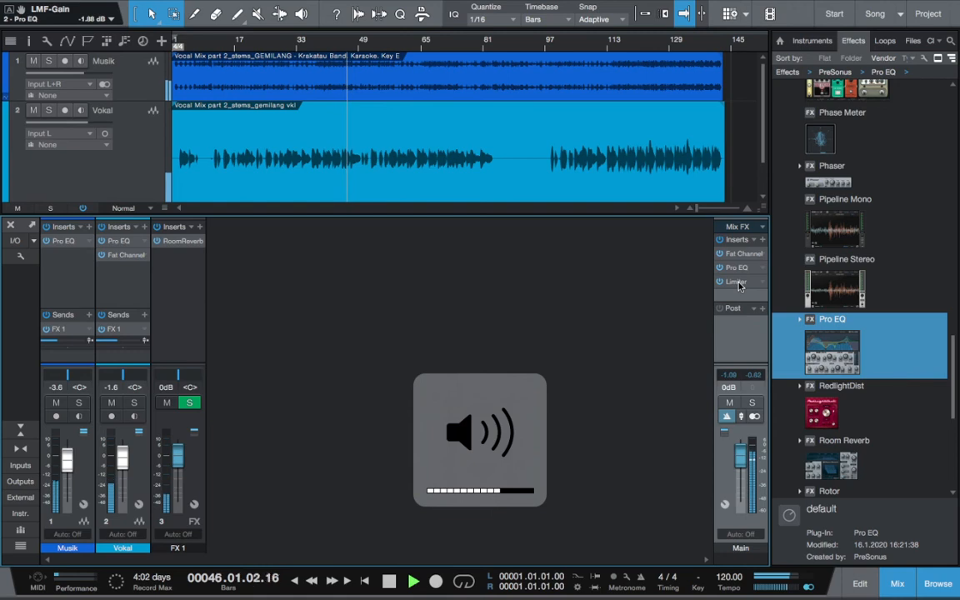
left_click(737, 283)
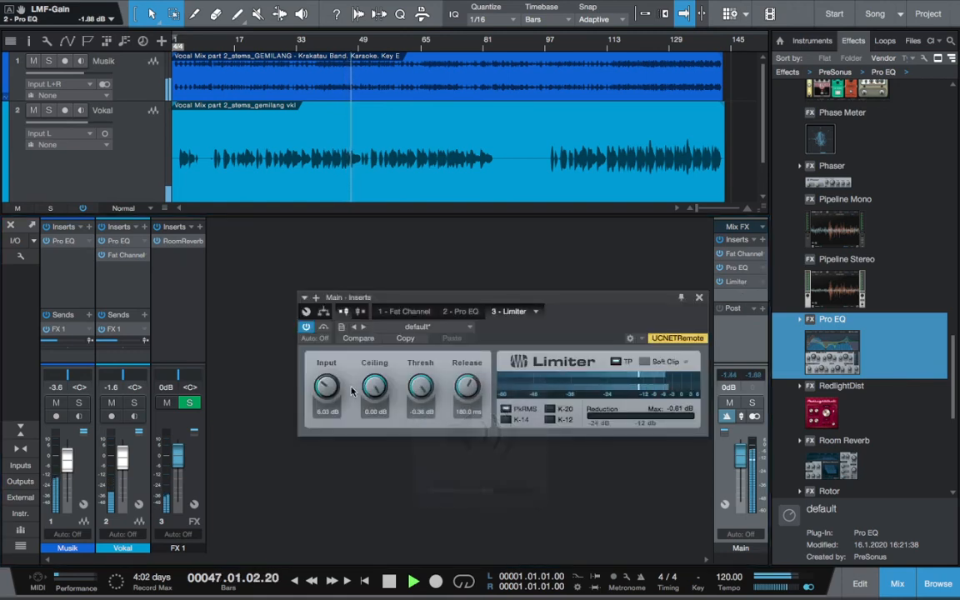
left_click_drag(325, 389, 325, 390)
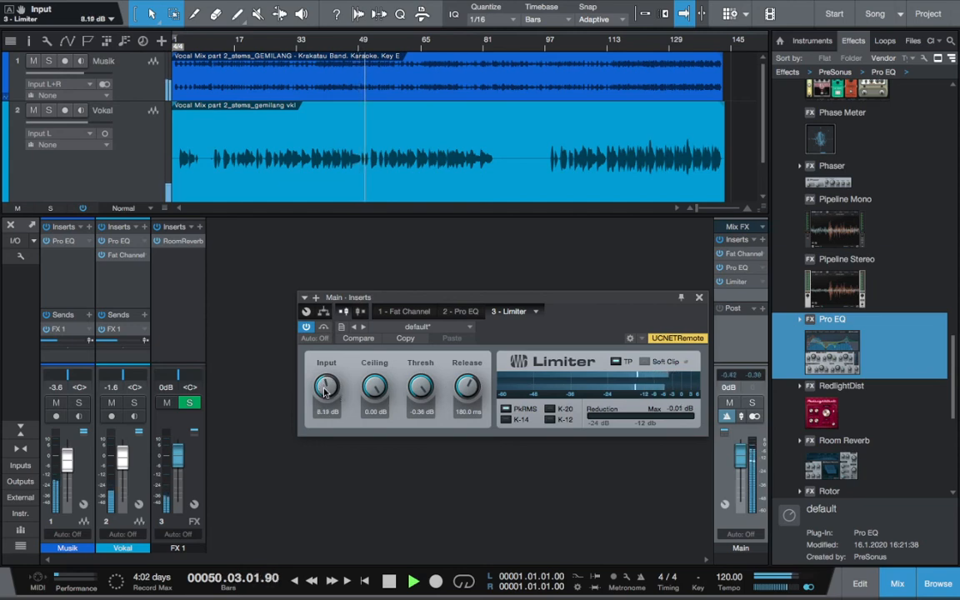
Step: Cut Musik's Pro EQ high-mid band by 1.18 dB between 500 Hz and 1 kHz, and set the faders to -3.6 dB for Musik and -1.5 dB for Vokal
left_click(67, 466)
left_click_drag(68, 469, 122, 463)
left_click(65, 241)
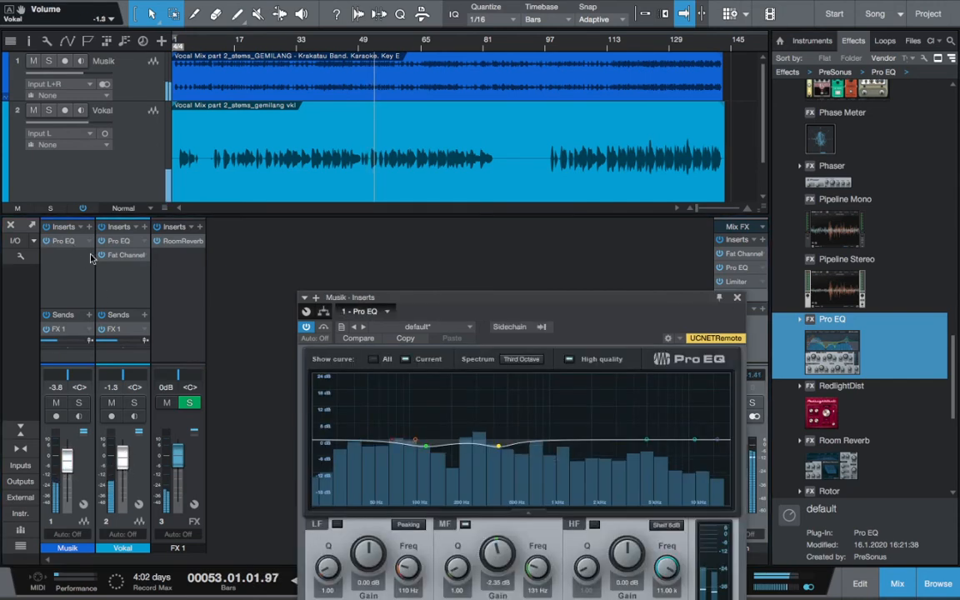
left_click_drag(655, 445, 542, 446)
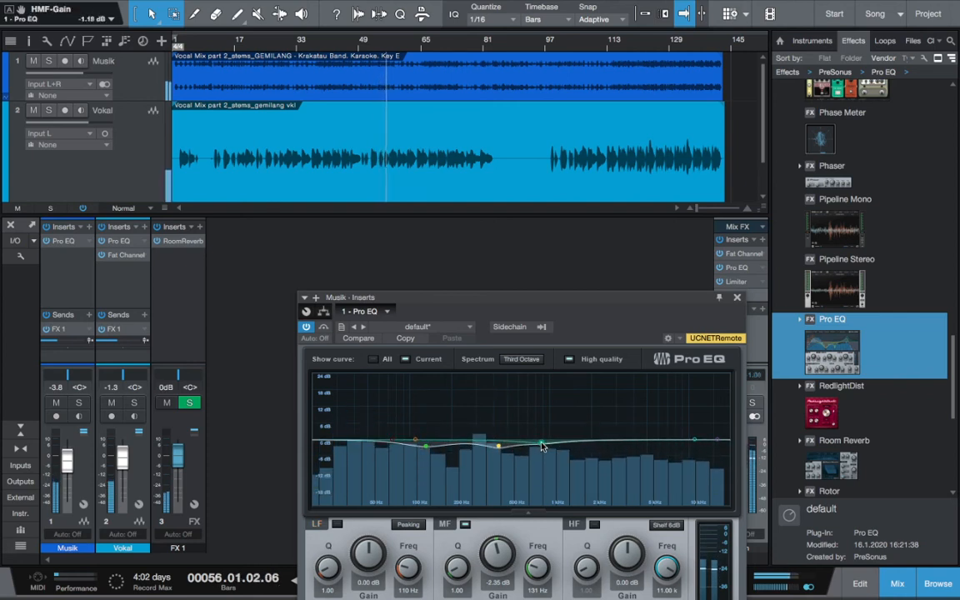
left_click_drag(72, 464, 124, 463)
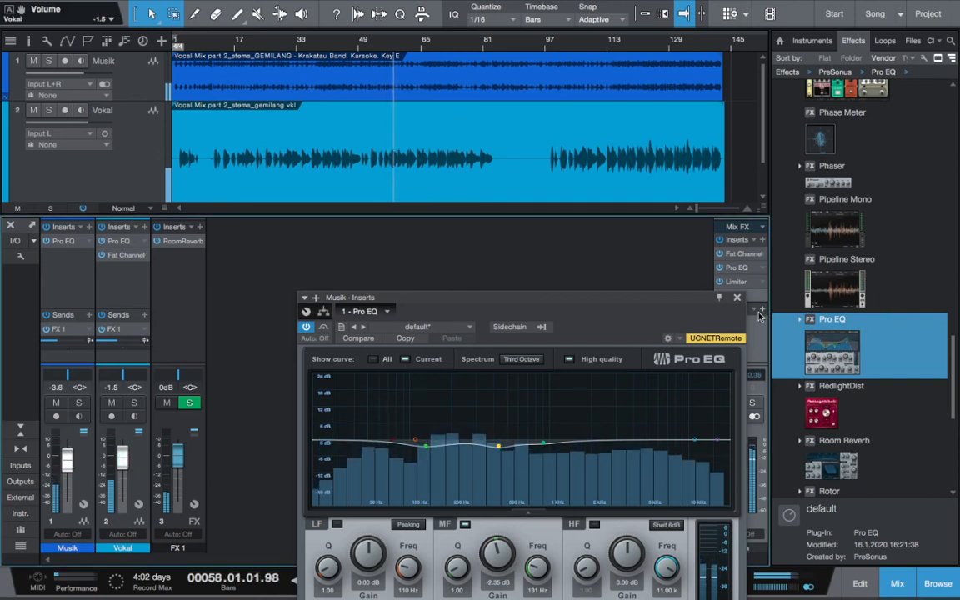
left_click(737, 298)
left_click(708, 208)
left_click(707, 210)
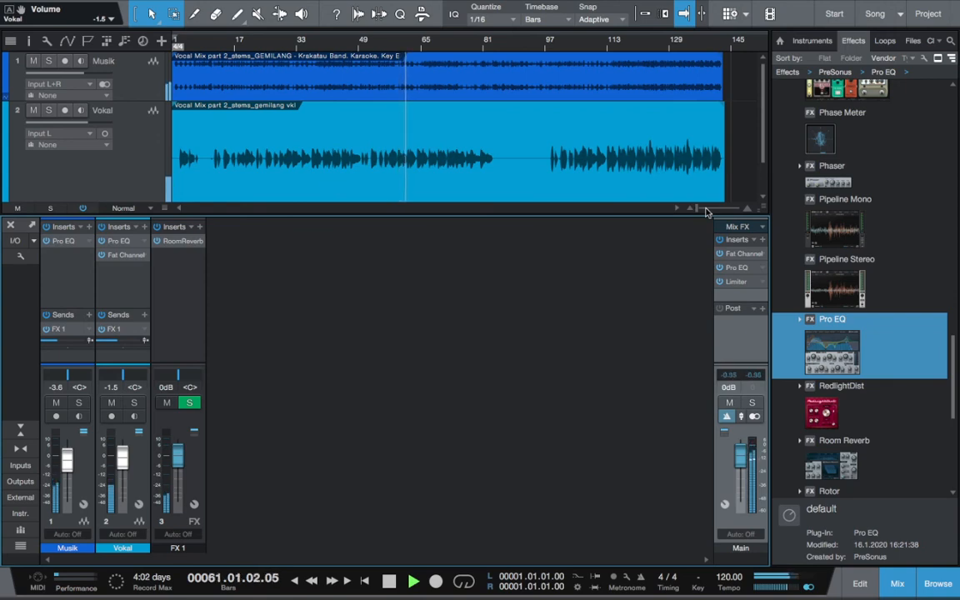
left_click(762, 240)
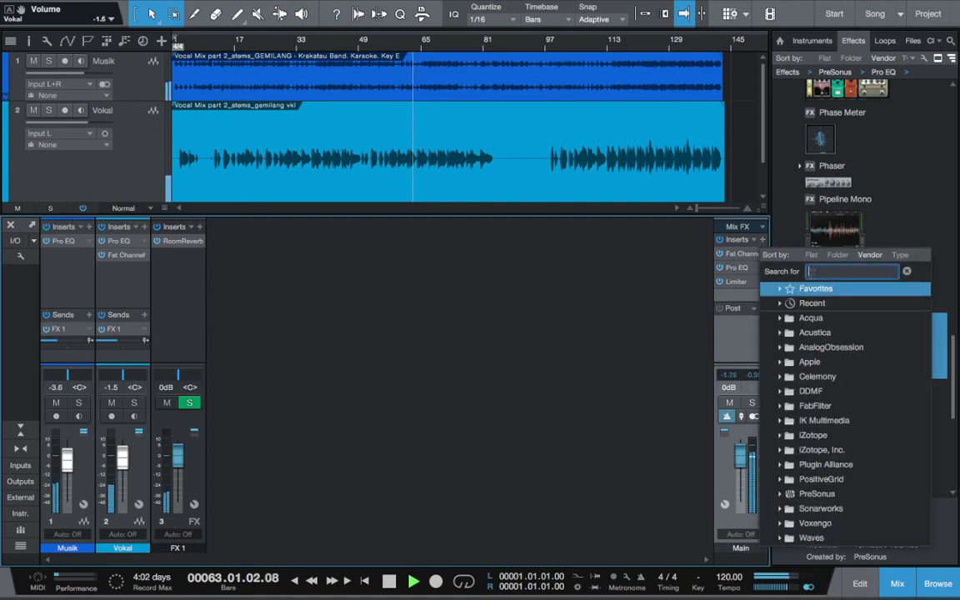
left_click(704, 313)
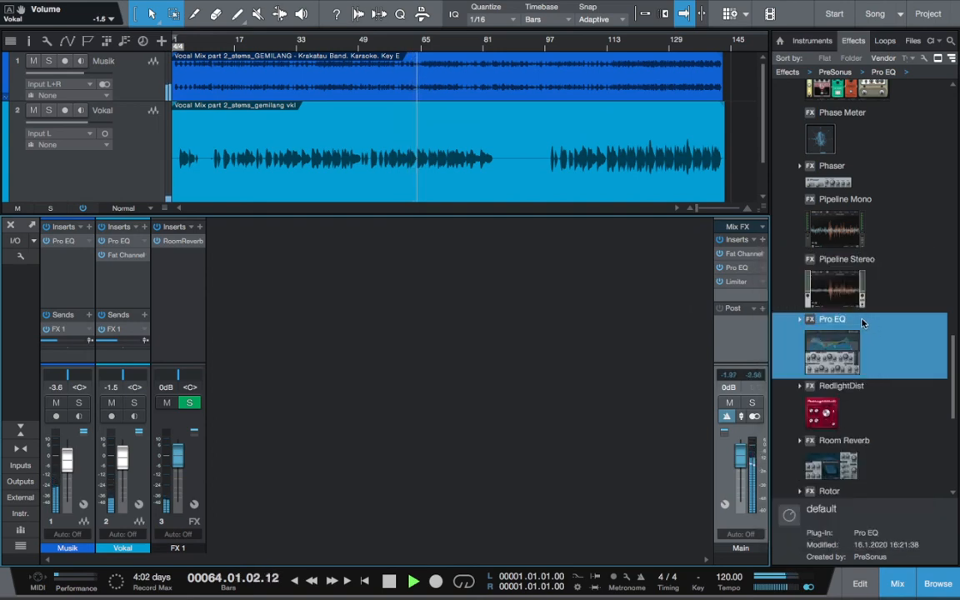
scroll(865, 324, "down", 3)
scroll(872, 332, "up", 7)
scroll(873, 333, "down", 1)
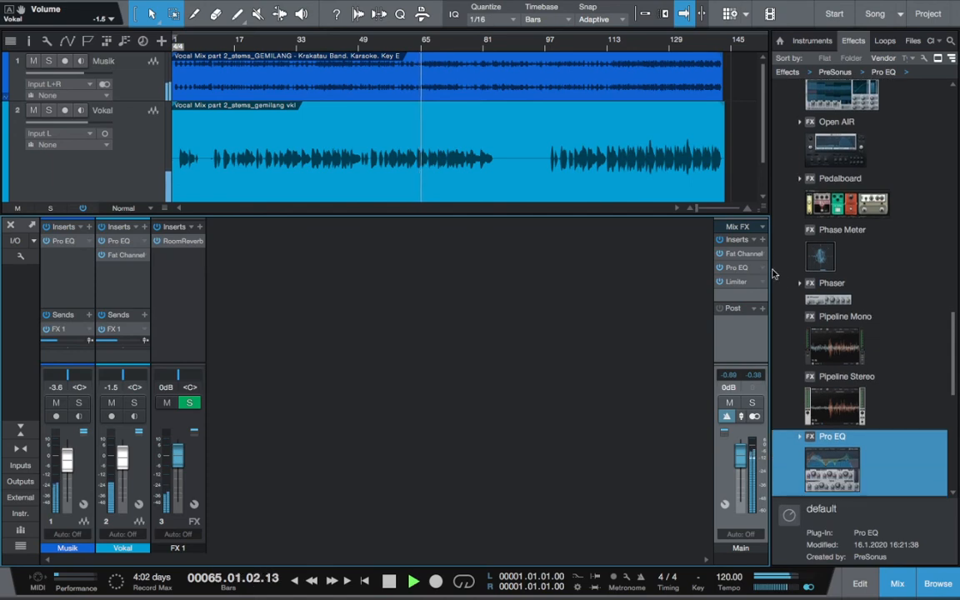
Step: Insert Tricomp on the Main channel and place it between the Fat Channel and the Pro EQ
left_click(762, 239)
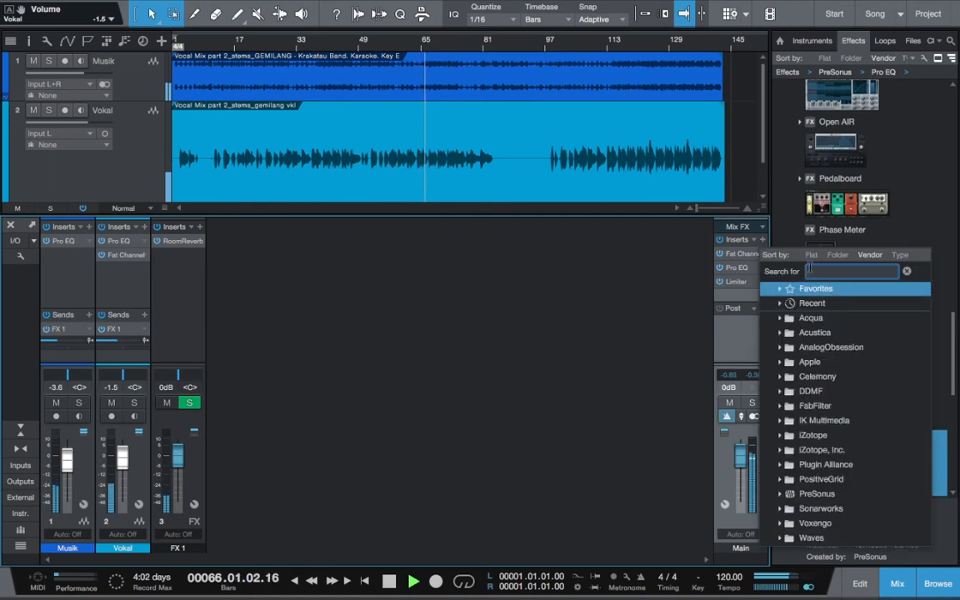
type("tricom")
left_click(816, 305)
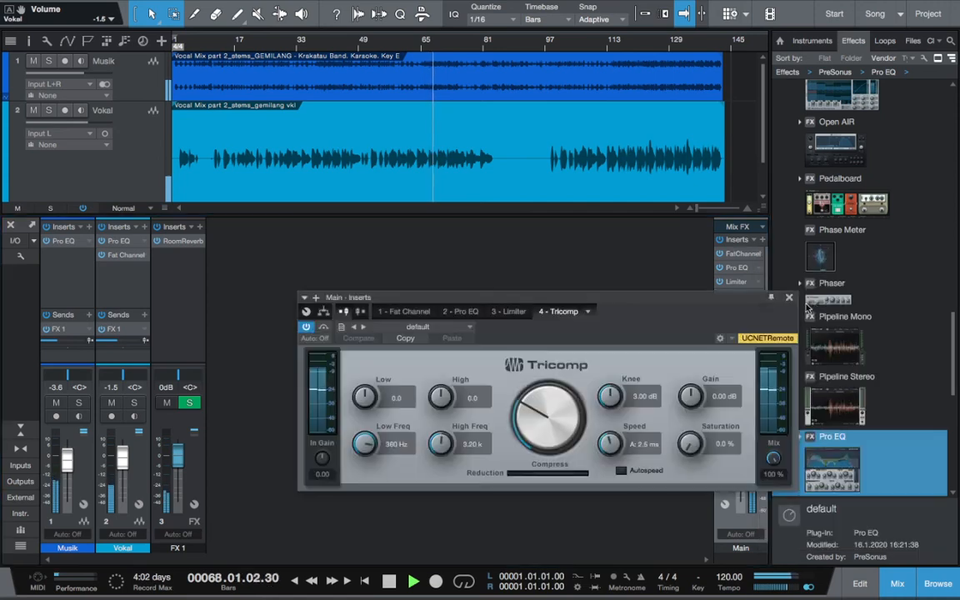
left_click_drag(748, 304, 748, 268)
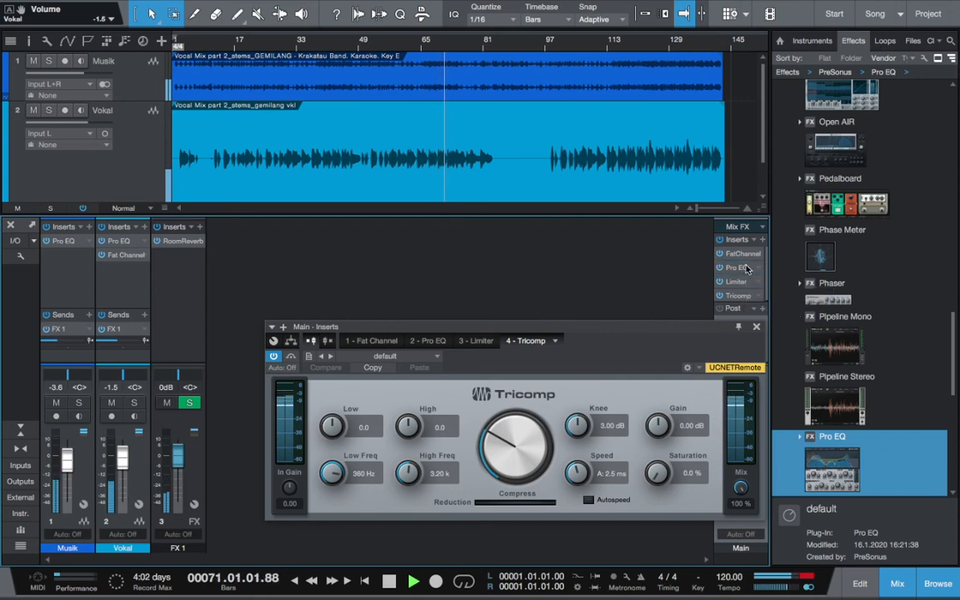
Step: Check the preset categories of Tricomp, and remove the plug-in from the Main channel
left_click_drag(604, 329, 548, 292)
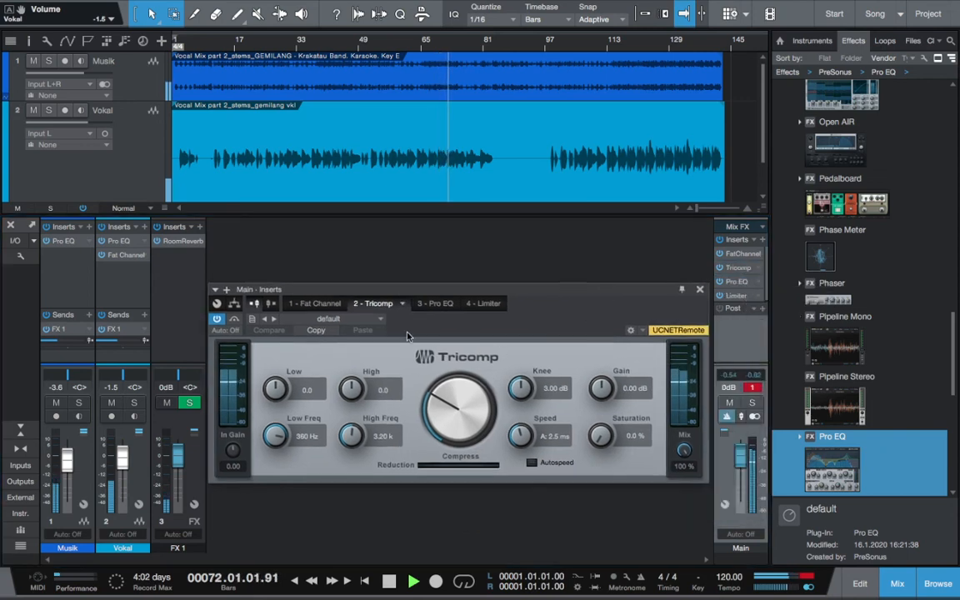
left_click(354, 318)
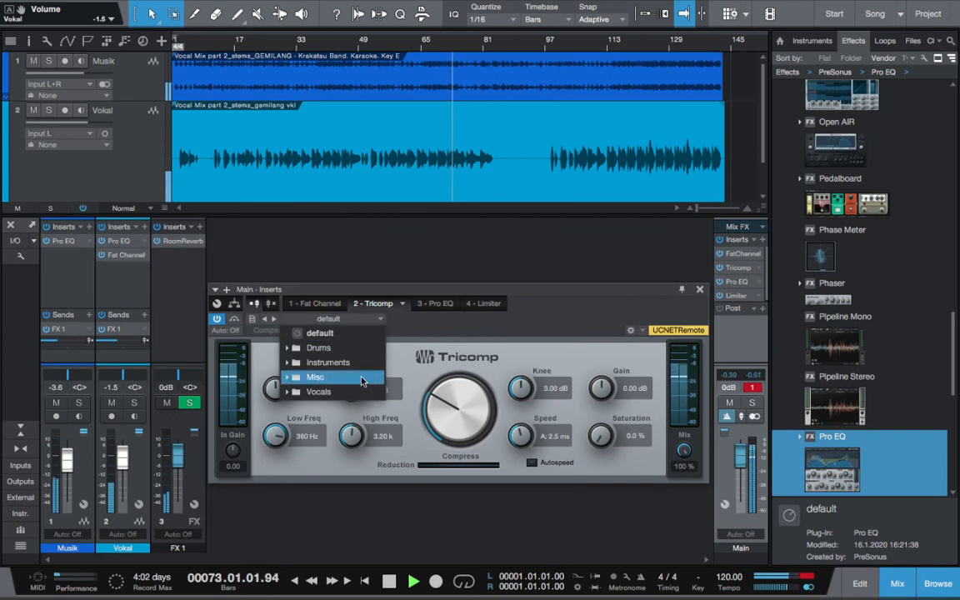
left_click(452, 328)
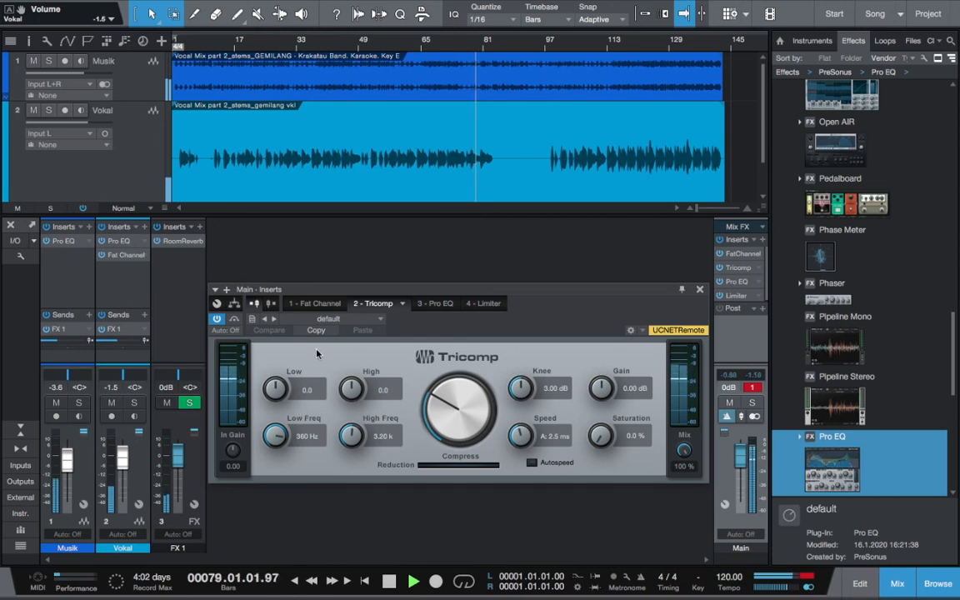
right_click(760, 270)
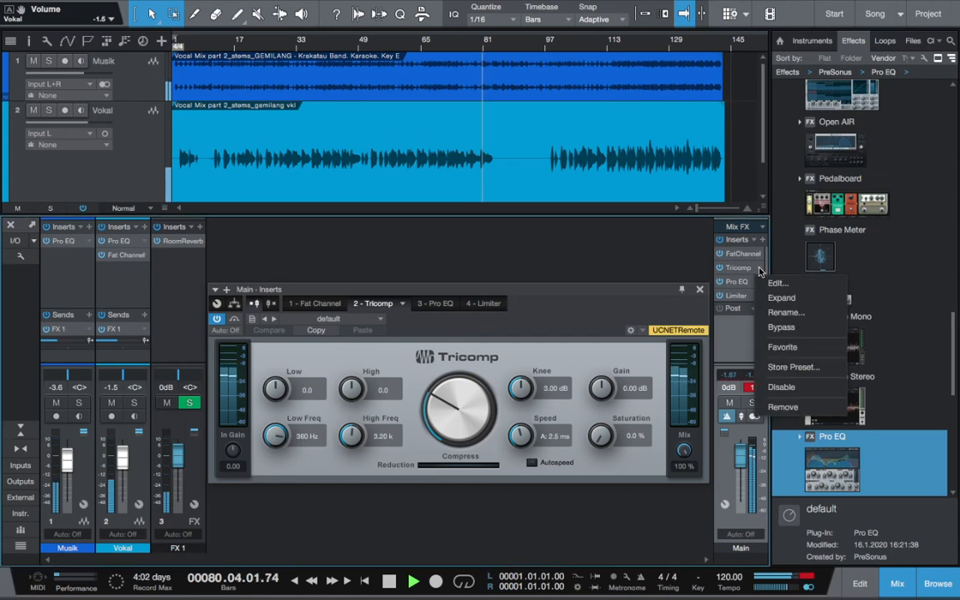
left_click(792, 408)
Step: Look through the PreSonus effects in the browser for another plug-in suitable for the Main channel
scroll(892, 302, "down", 1)
scroll(892, 302, "up", 2)
scroll(892, 302, "down", 1)
scroll(892, 302, "up", 6)
scroll(892, 306, "up", 1)
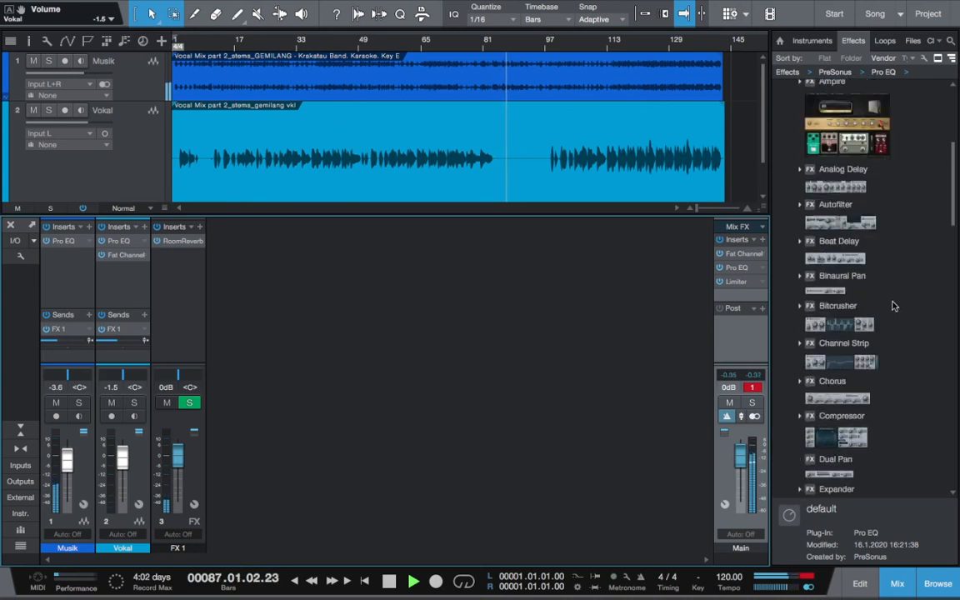
scroll(892, 306, "down", 6)
scroll(892, 305, "down", 8)
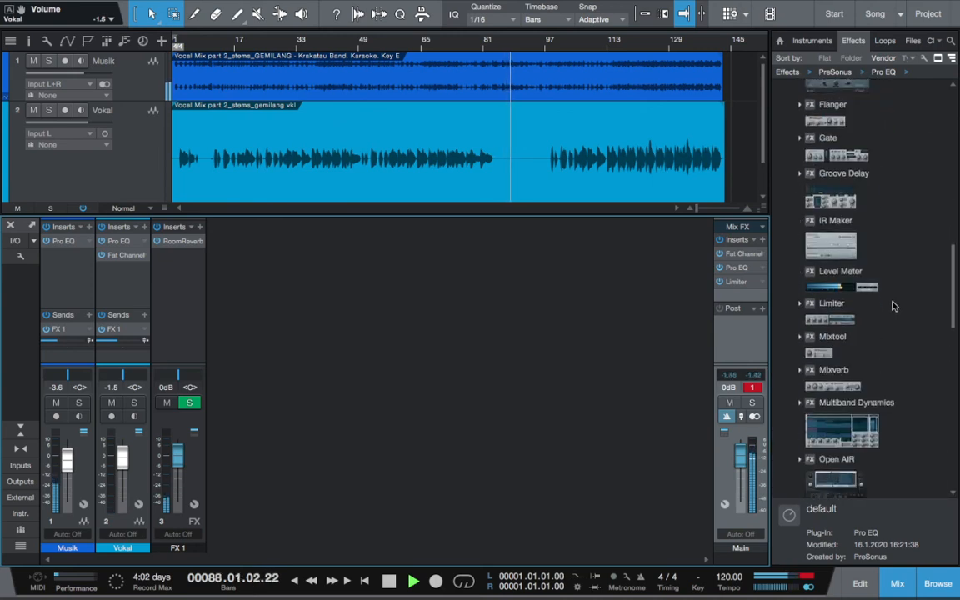
scroll(892, 306, "down", 6)
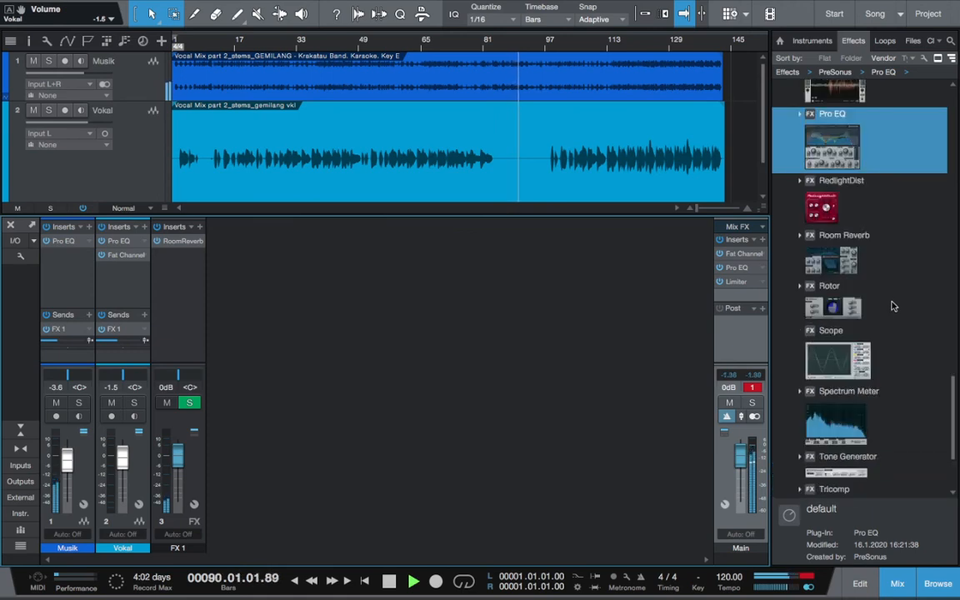
scroll(892, 306, "down", 5)
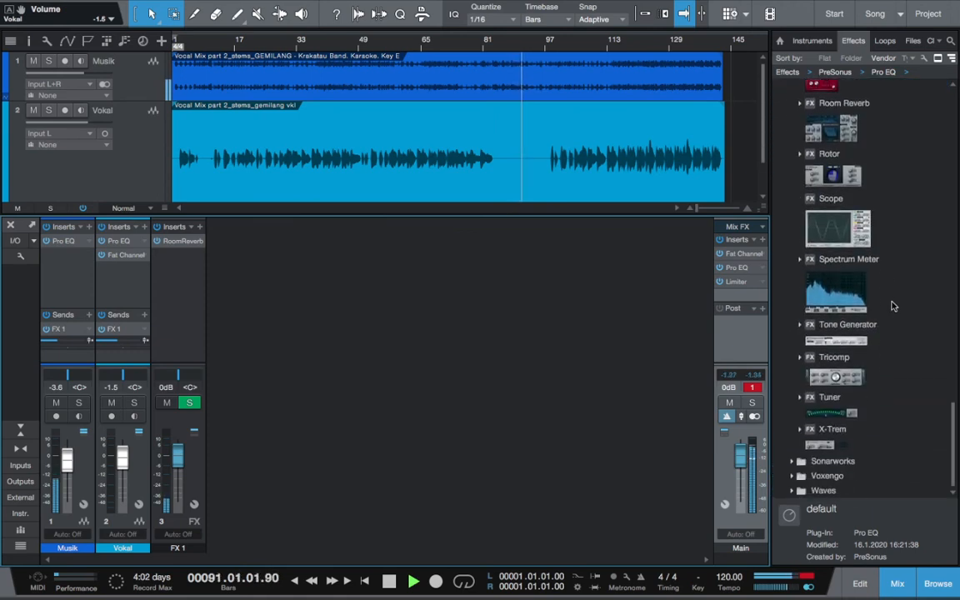
scroll(884, 317, "up", 2)
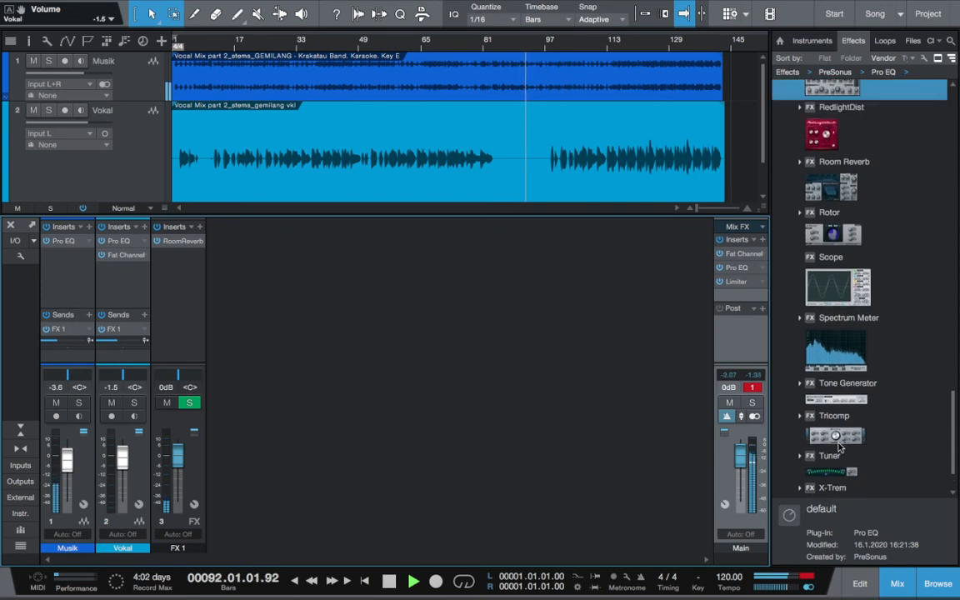
scroll(842, 441, "up", 10)
scroll(847, 438, "up", 4)
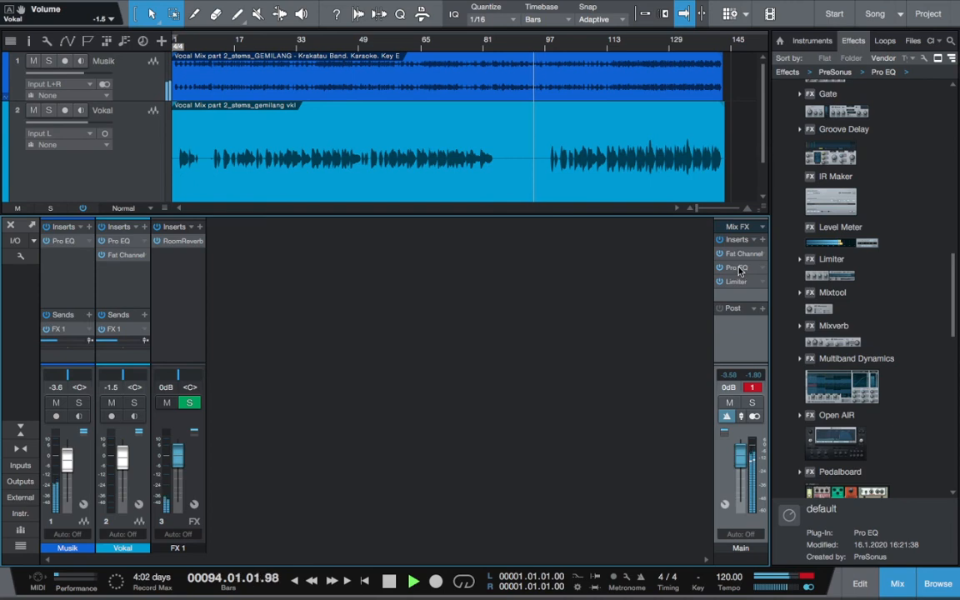
Step: Cut the mid band of the Main channel's Pro EQ by 3.06 dB at 218 Hz with Q 3.40
left_click(737, 268)
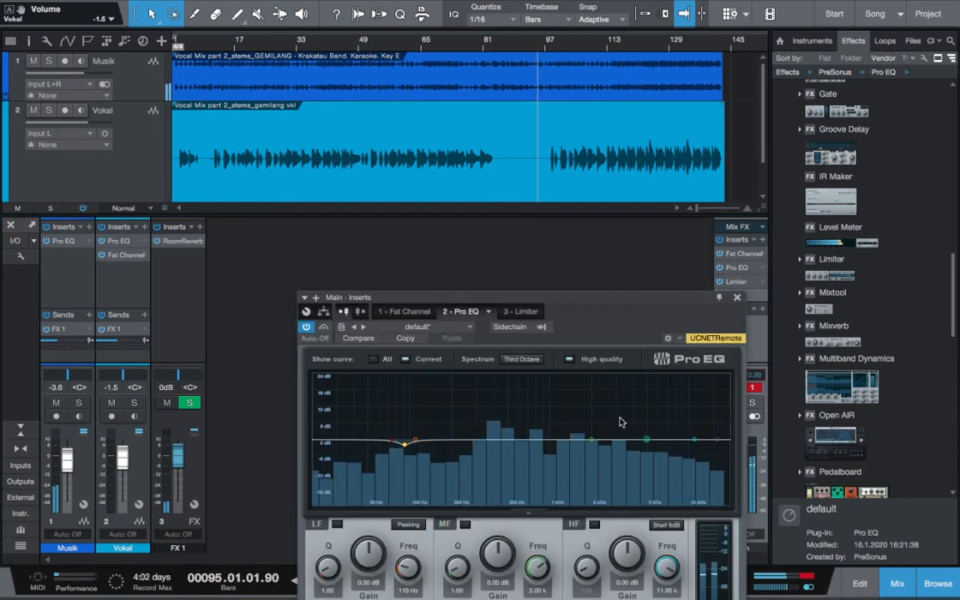
left_click_drag(591, 440, 460, 451)
Step: Set the Main channel's Limiter to 8.46 dB input and 373.9 ms release
left_click(736, 282)
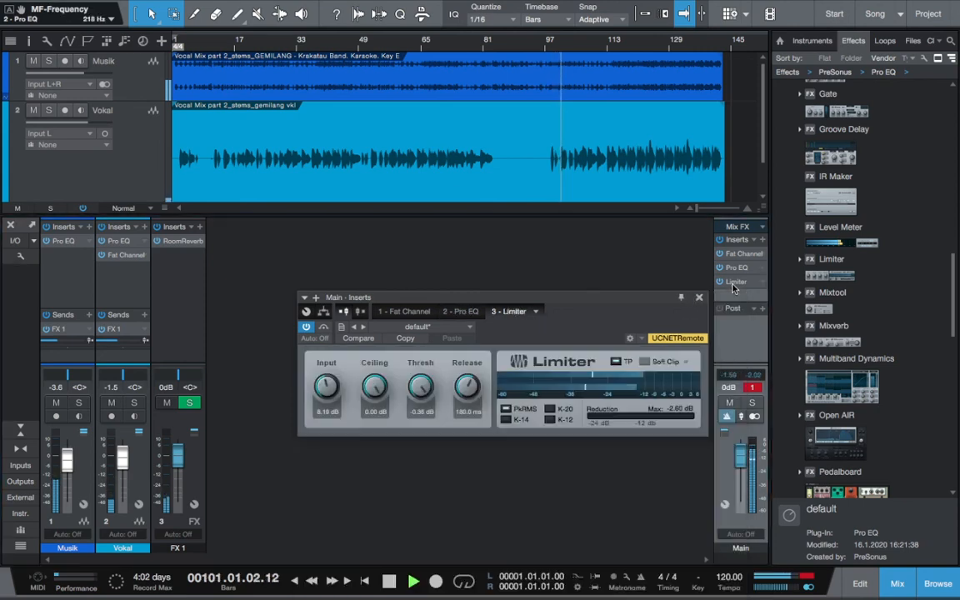
mouse_move(325, 389)
left_mouse_down()
mouse_move(323, 399)
mouse_move(325, 385)
left_mouse_up()
mouse_move(457, 398)
left_mouse_down()
mouse_move(459, 425)
mouse_move(470, 363)
mouse_move(471, 439)
mouse_move(468, 387)
left_mouse_up()
left_click_drag(329, 390, 329, 391)
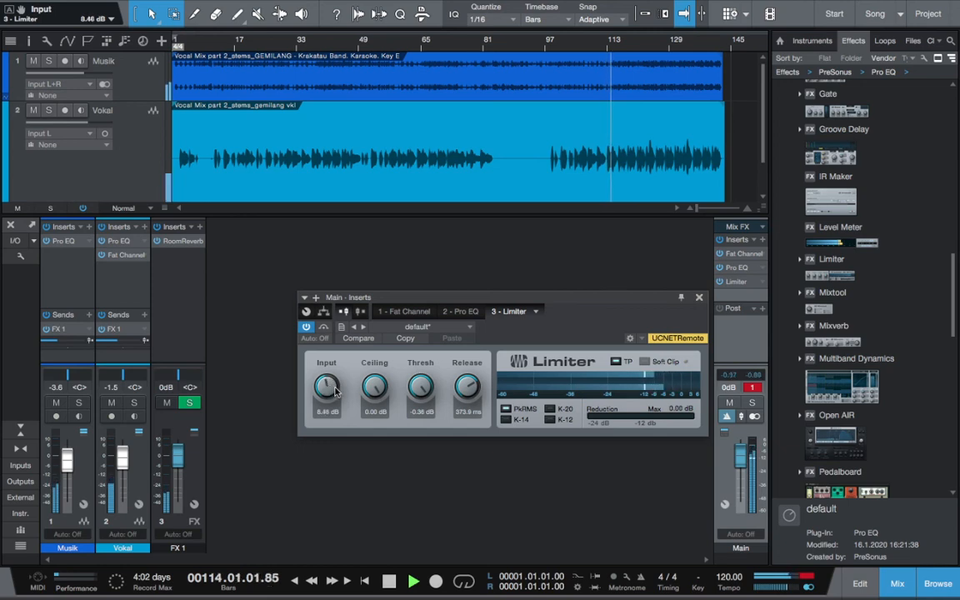
Step: In the Main channel's Pro EQ, set the mid band to -2.12 dB at 196 Hz and cut the high-mid band by 2.12 dB near 1 kHz
left_click(460, 311)
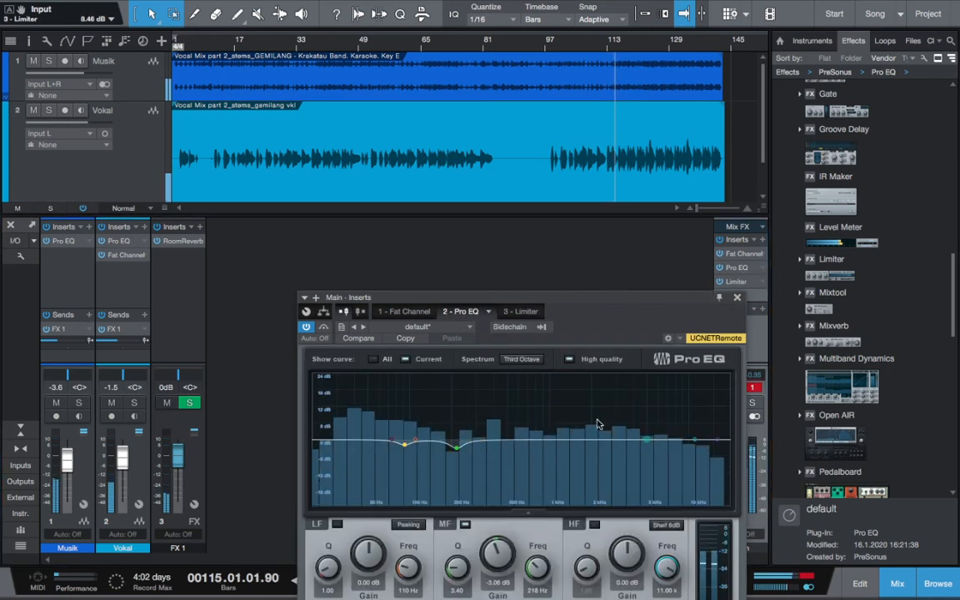
left_click_drag(456, 448, 452, 449)
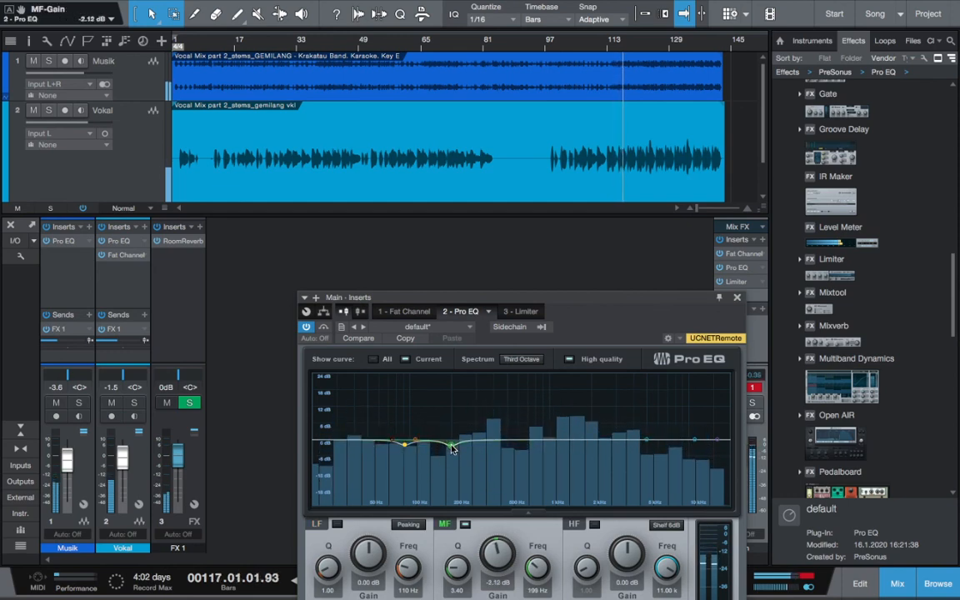
left_click_drag(648, 441, 551, 449)
left_click(738, 298)
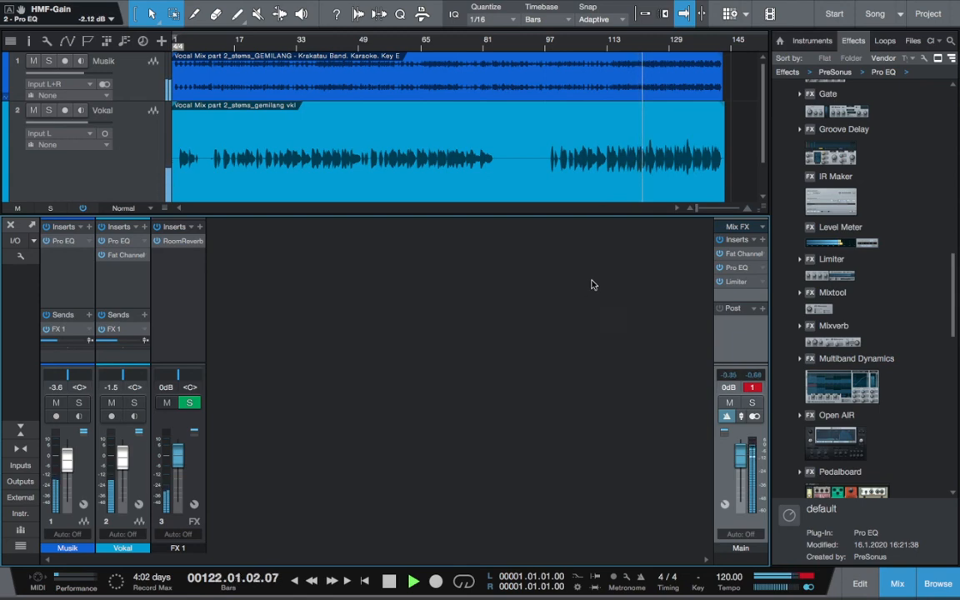
Step: Set the Musik fader to -3.0 dB and enlarge the arrangement area above the mixer
left_click_drag(72, 472, 123, 461)
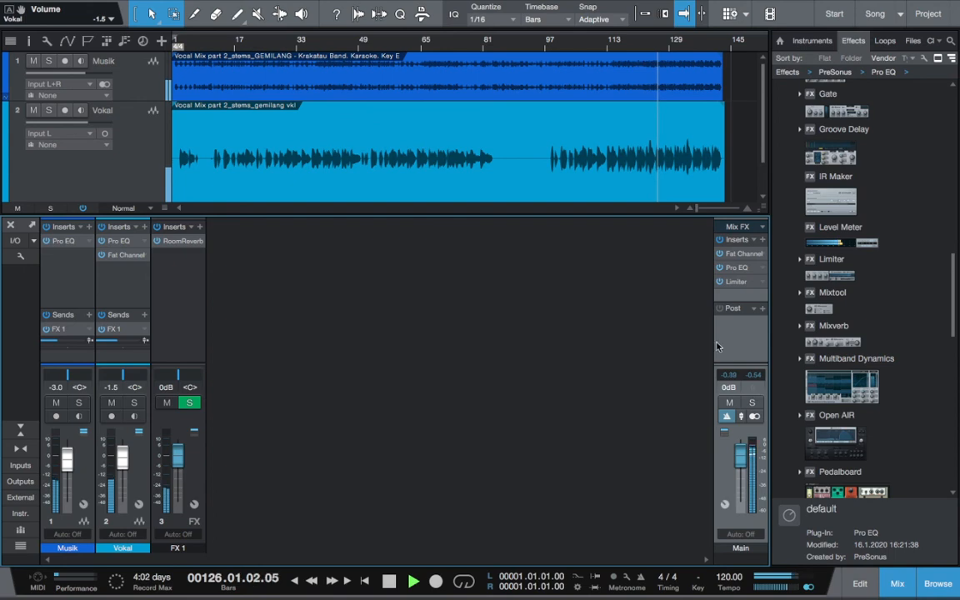
left_click(713, 209)
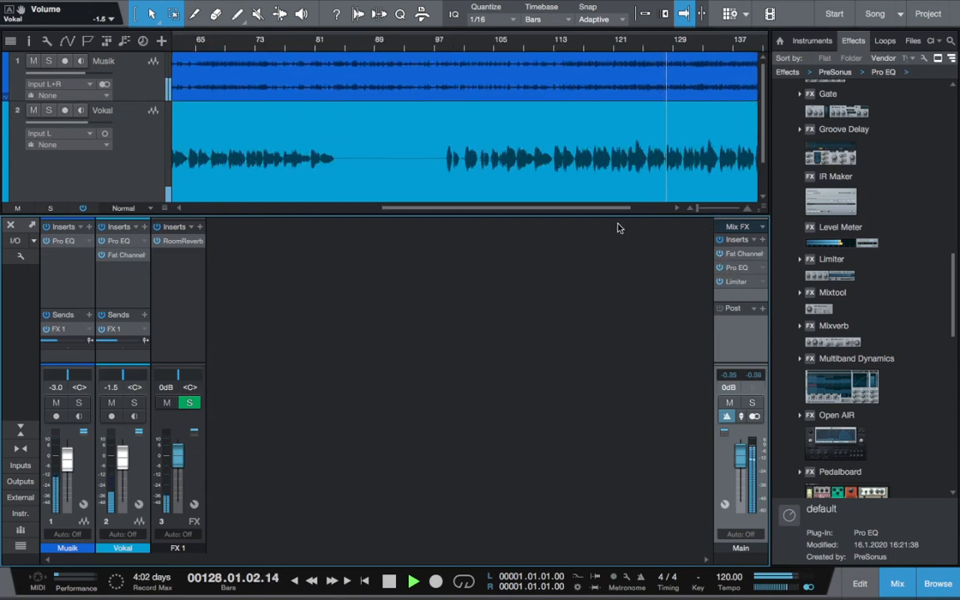
left_click_drag(622, 215, 653, 272)
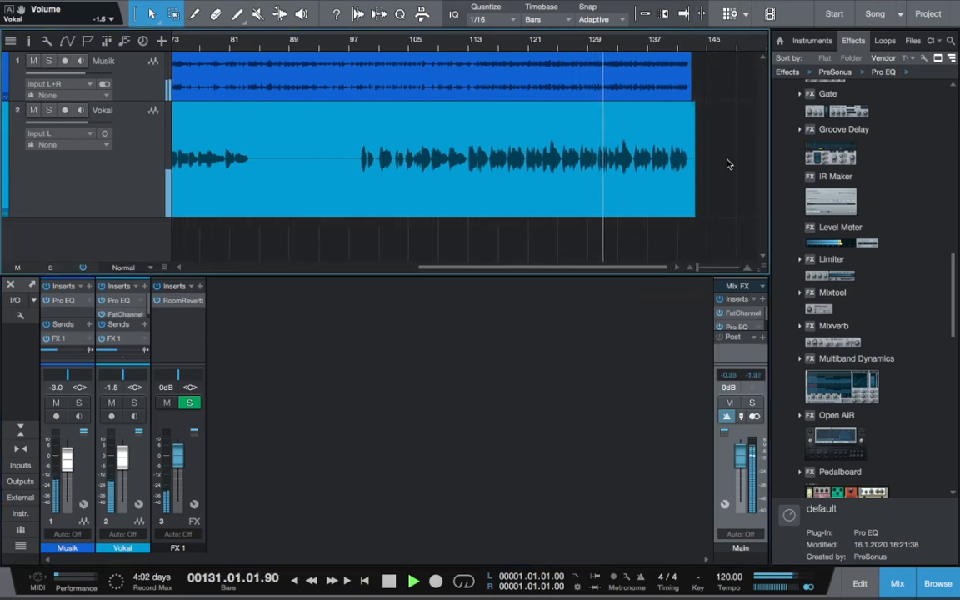
Step: Fade the Main channel down to silence at the end of playback and reset its fader to 0 dB
left_click(742, 461)
left_click_drag(742, 461, 742, 504)
key("space")
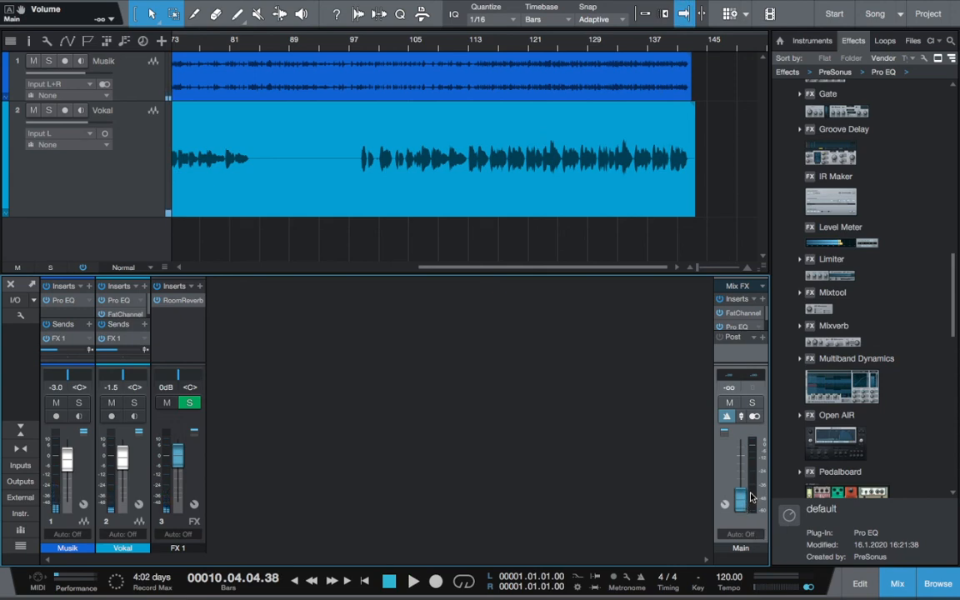
left_click(742, 500, "alt")
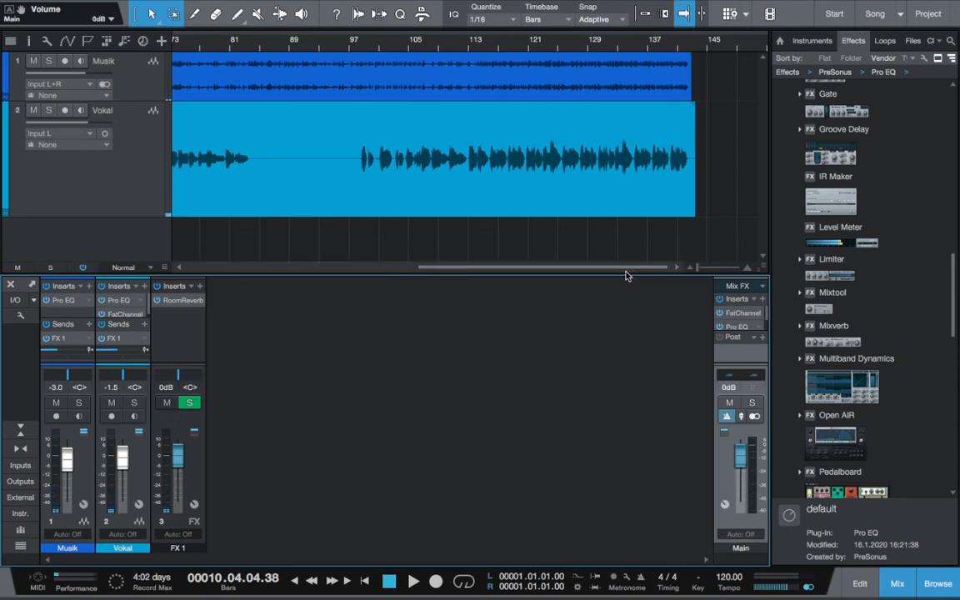
Step: Show the whole song in the arrangement and check the Musik and Vokal tracks by selecting each in turn
left_click_drag(613, 268, 417, 268)
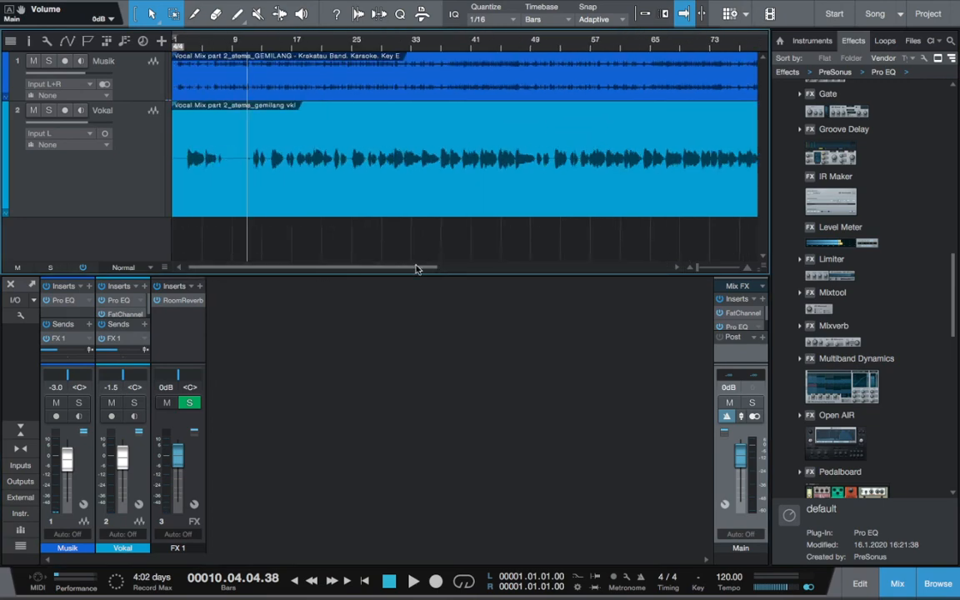
left_click(692, 268)
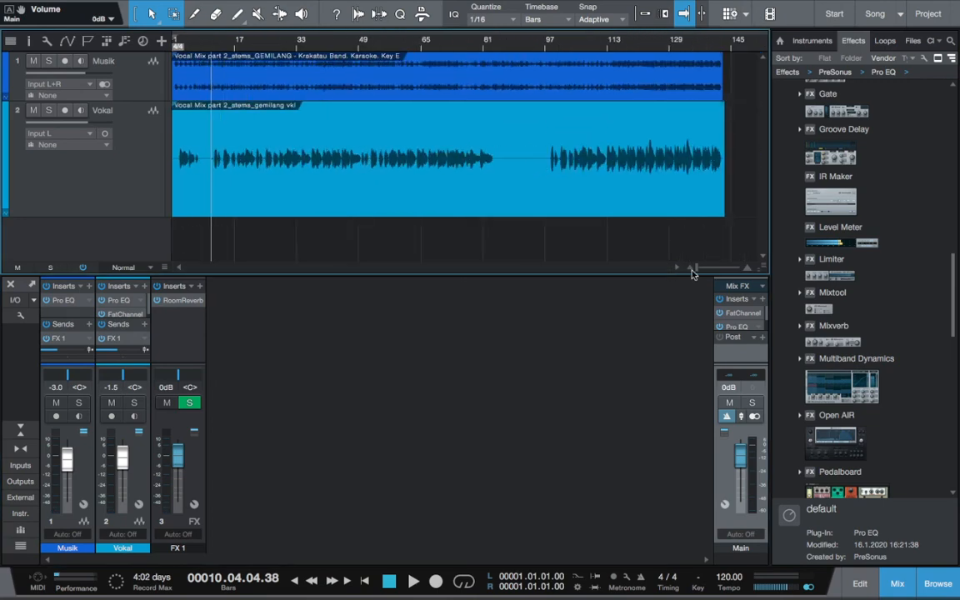
left_click(107, 194)
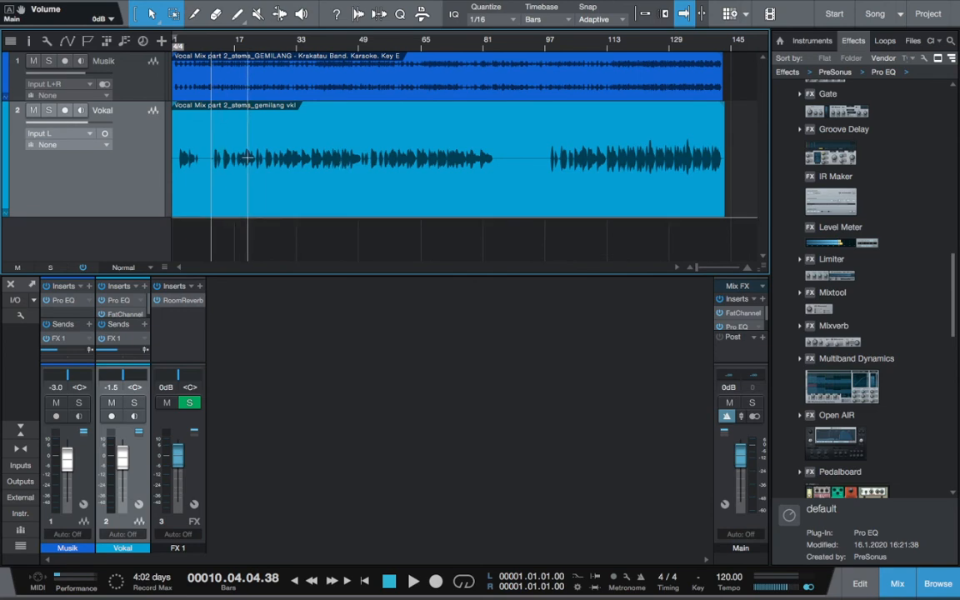
left_click(243, 91)
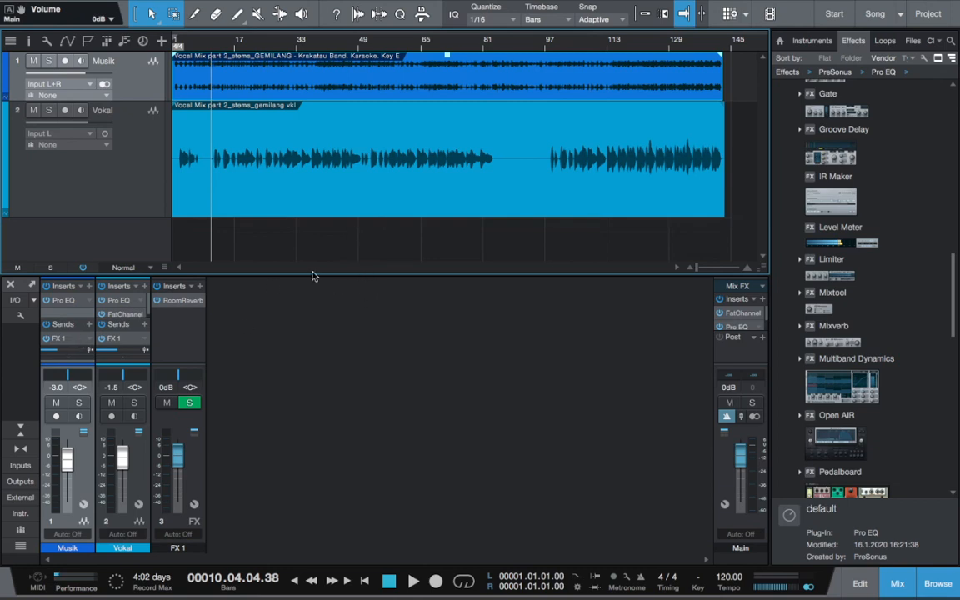
left_click(119, 201)
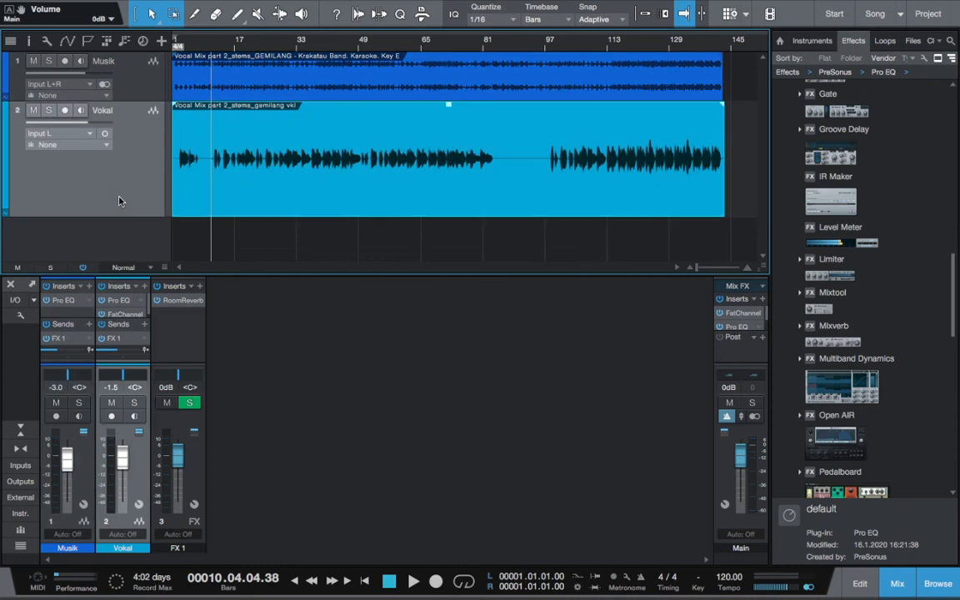
Step: Enlarge the mixer and extend the Main channel's insert area to show Fat Channel, Pro EQ and Limiter together
left_click_drag(196, 267, 200, 241)
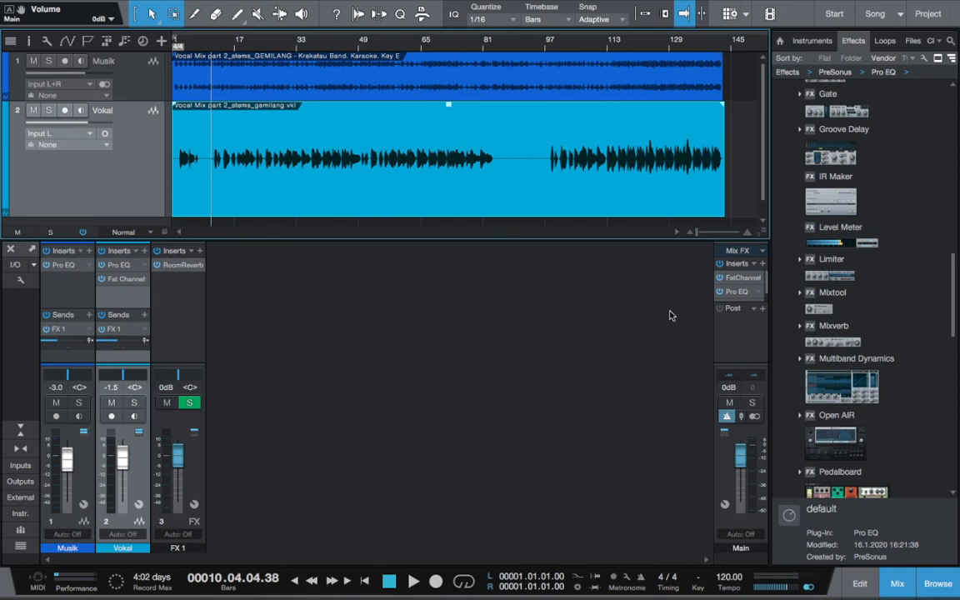
left_click_drag(743, 300, 743, 353)
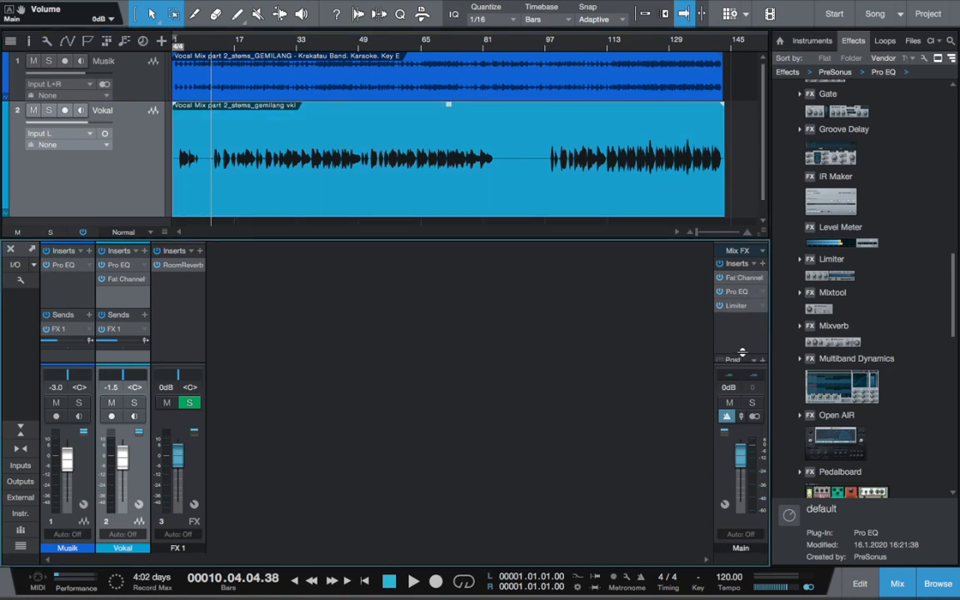